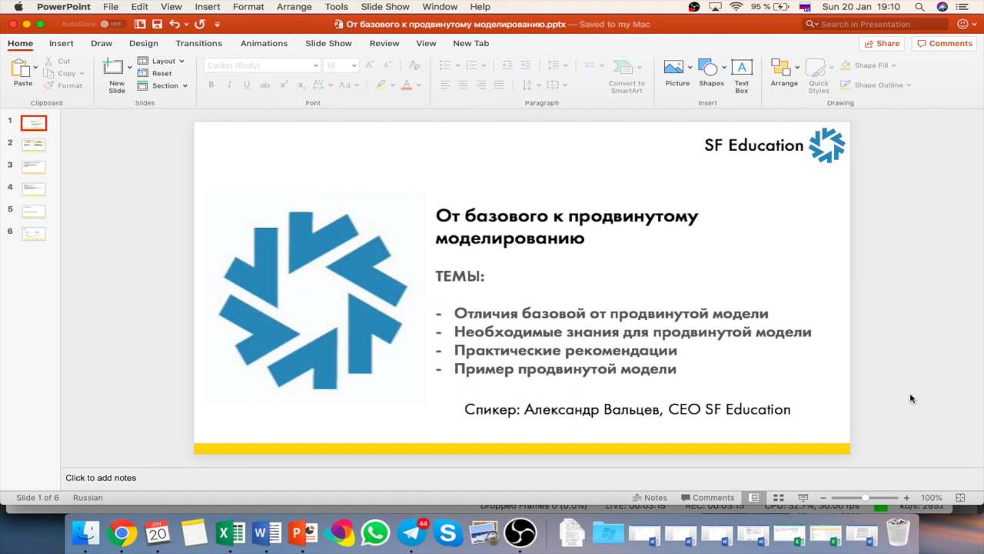
- Display slide 2, which compares the basic and advanced models
click(32, 148)
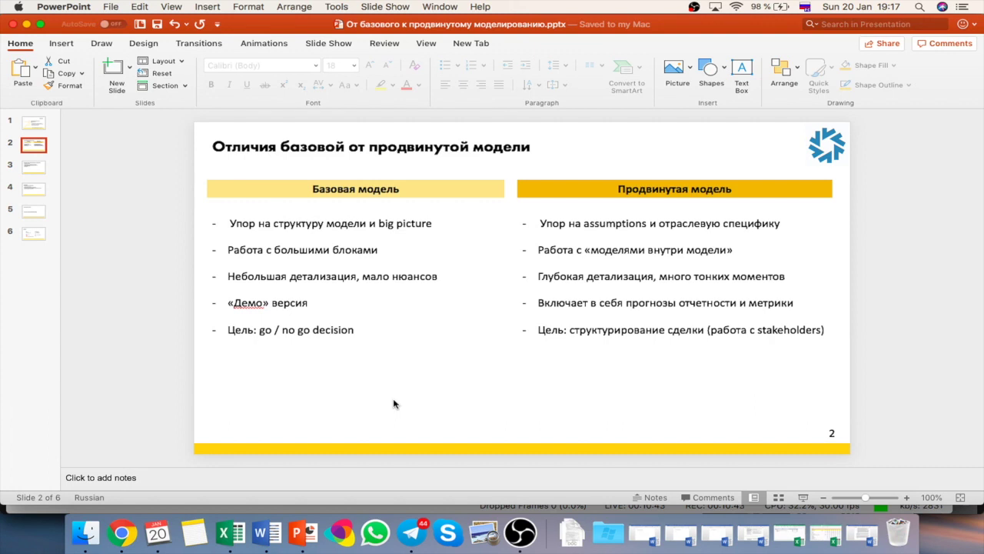
click(34, 171)
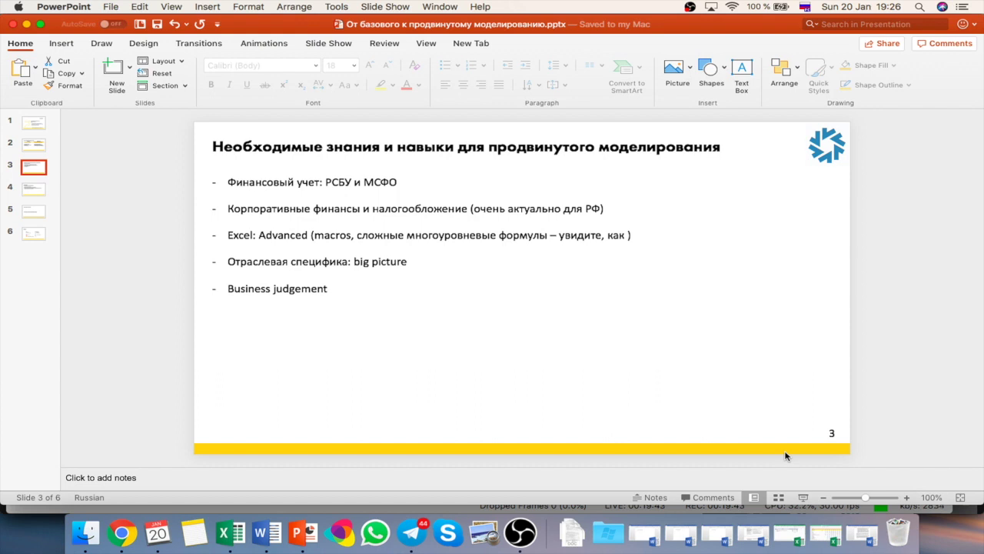
- Deselect everything on slide 3 after finishing the five-skill bullet list
click(408, 348)
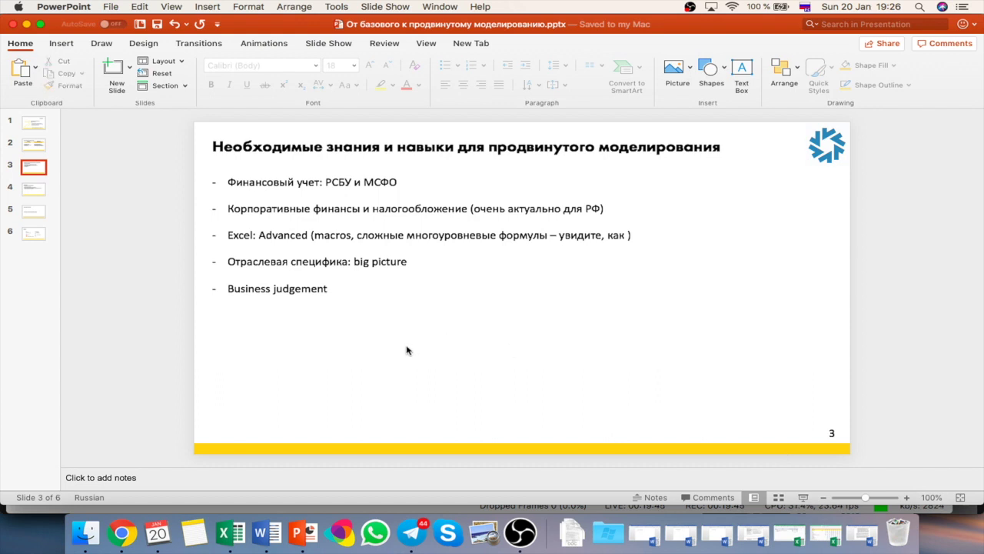
- Add a text box reading 'Assumptions' below the skills list on slide 3
click(240, 352)
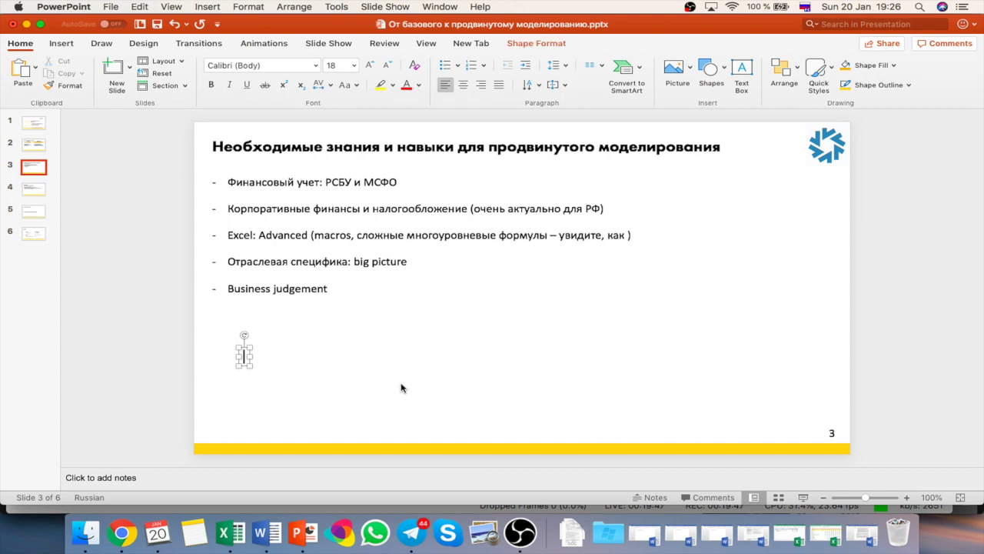
text(Assumptions)
click(566, 390)
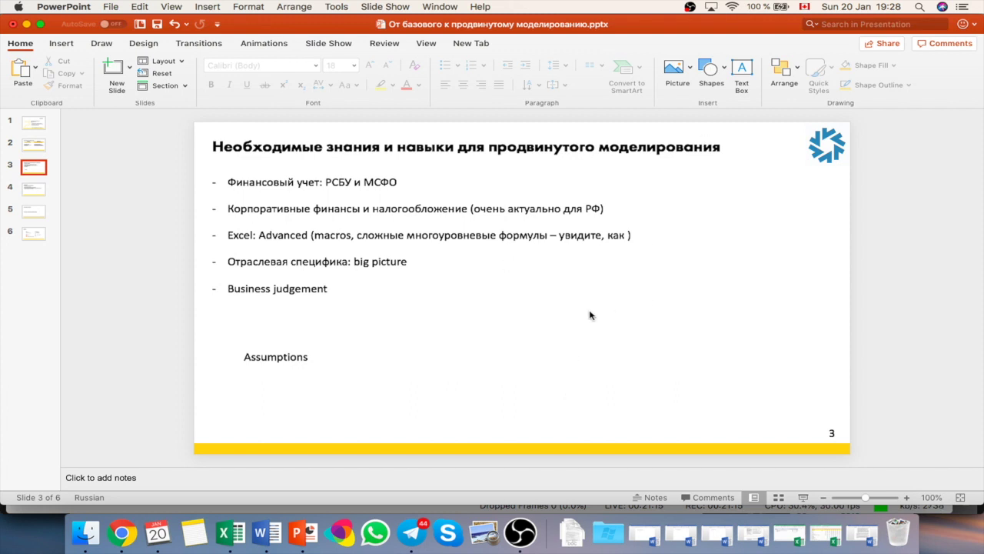
click(721, 83)
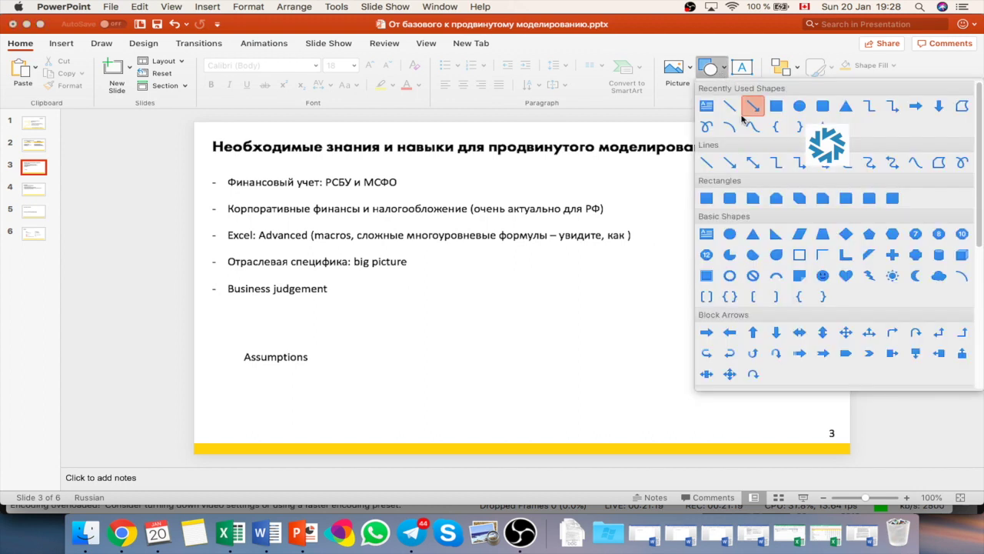
- Draw a diagonal line right of the Assumptions label, styled 3 pt dark gray
click(731, 103)
drag(437, 395, 654, 322)
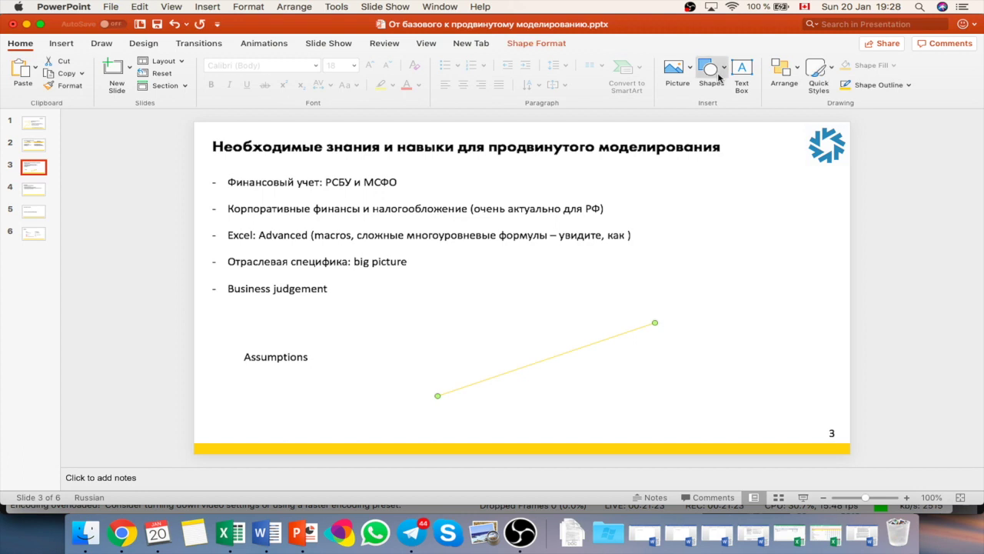
click(536, 44)
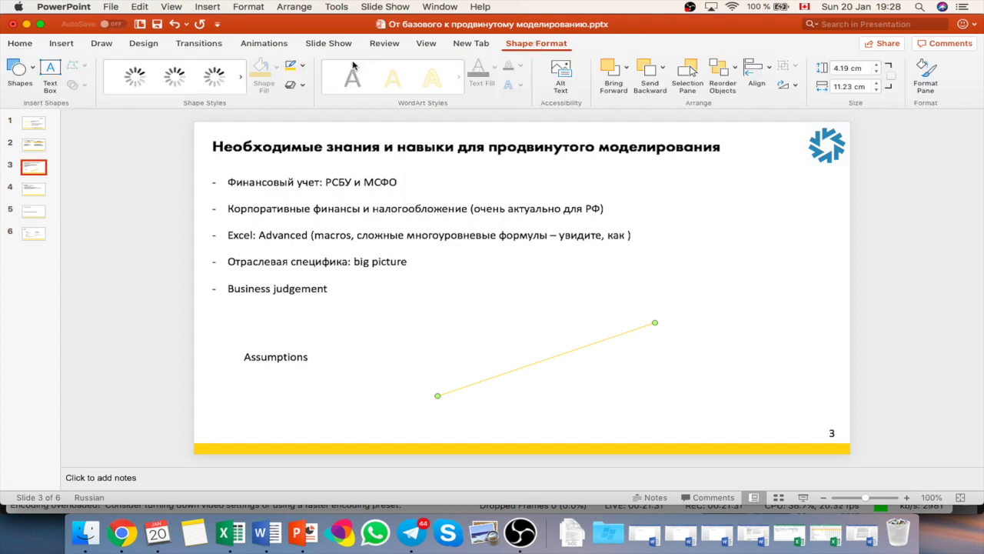
click(306, 69)
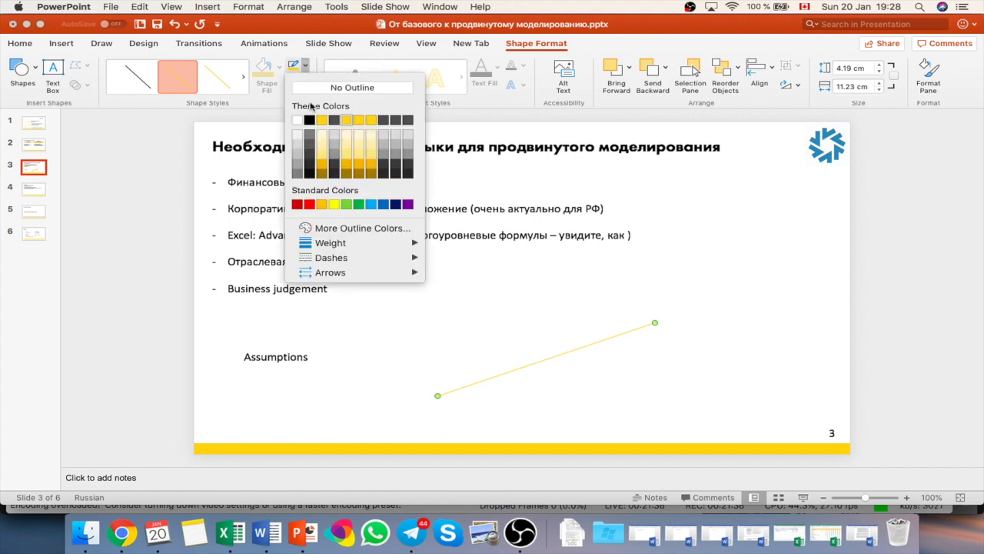
mouse_move(373, 243)
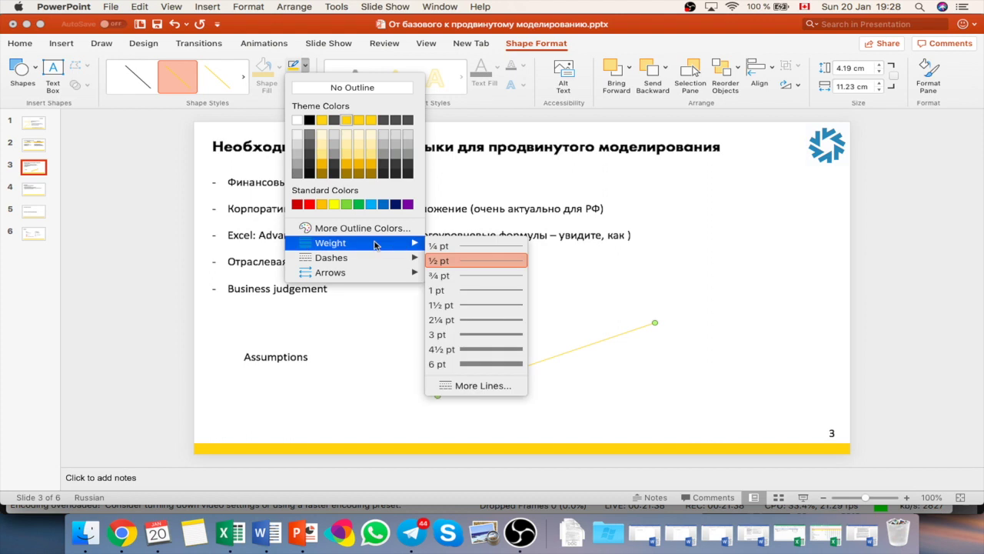
click(466, 335)
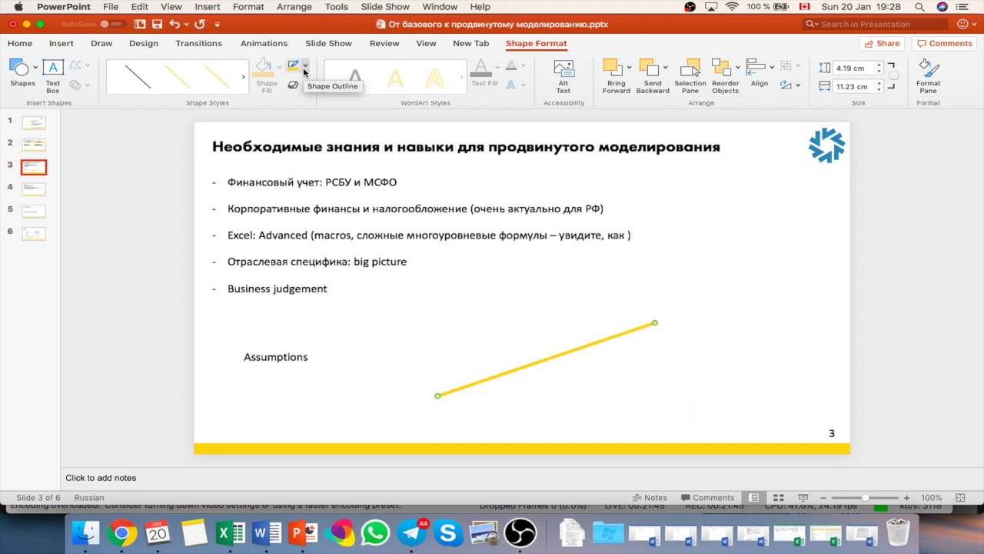
click(305, 68)
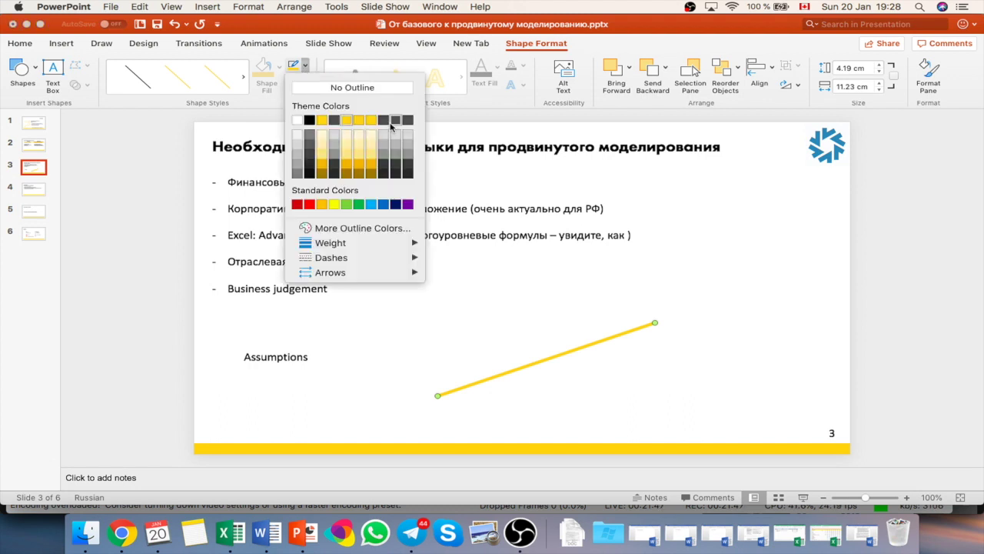
click(385, 123)
click(645, 412)
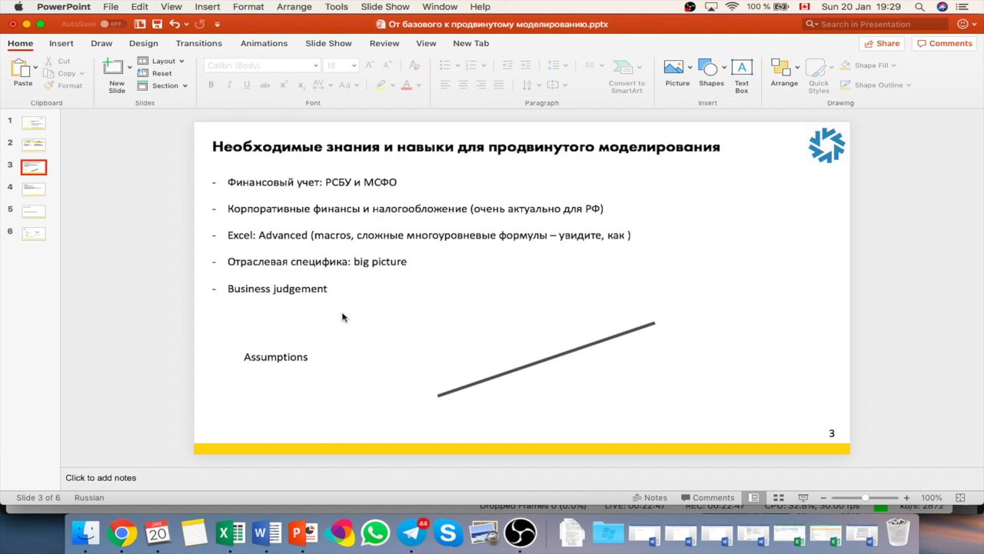
- Switch to slide 4, titled Рекомендации
click(33, 189)
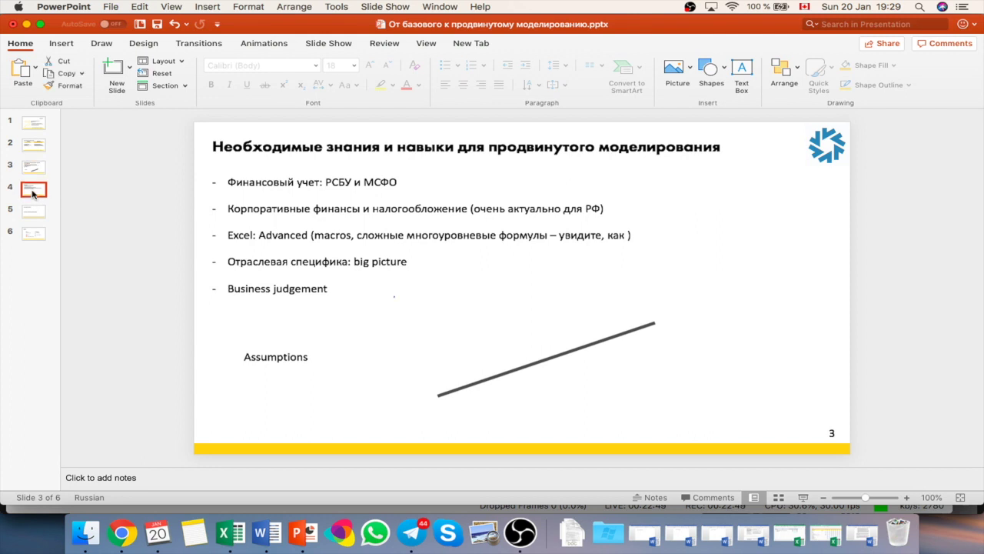
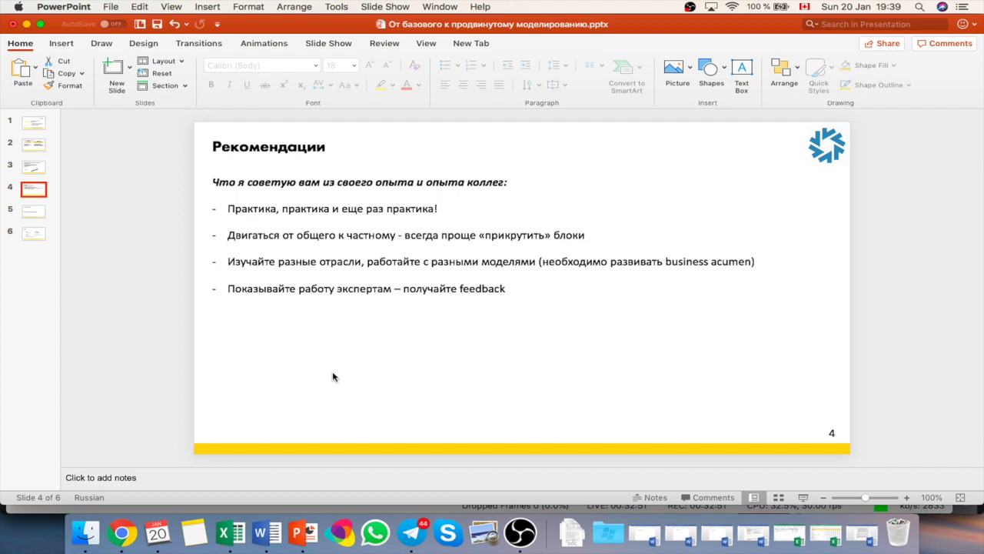
- Show slide 5 'Пример финансовой модели', then bring up the Нефтегаз.xlsx workbook in Excel
click(34, 214)
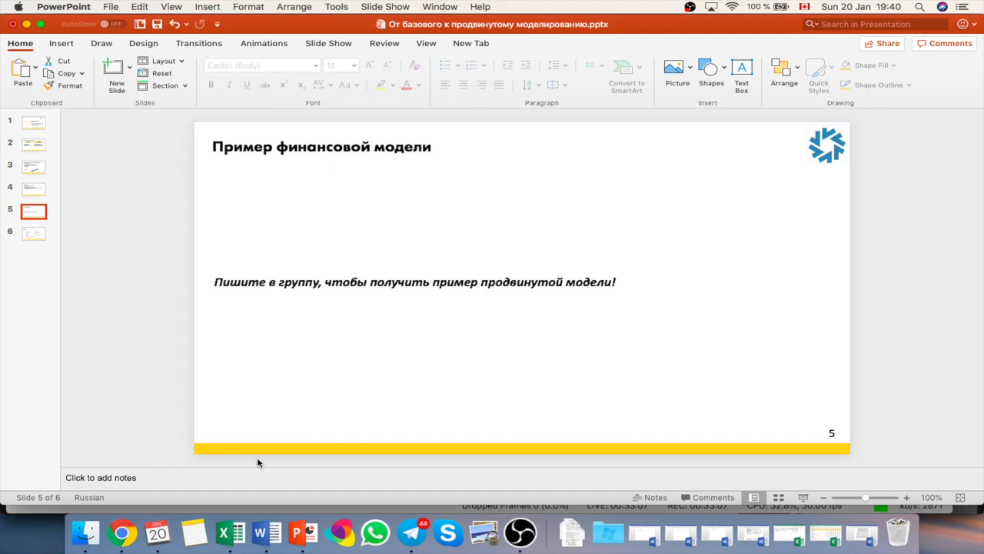
right_click(229, 540)
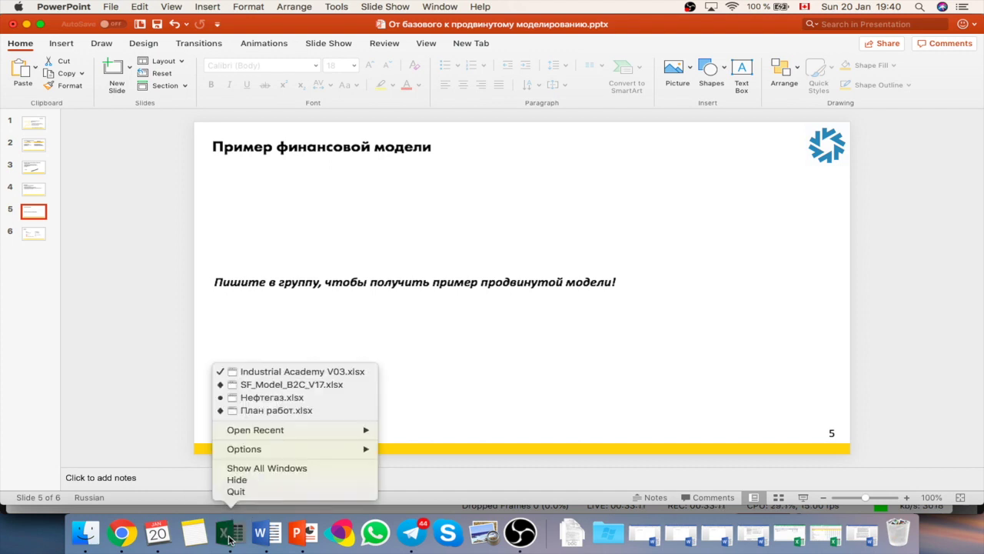
click(245, 401)
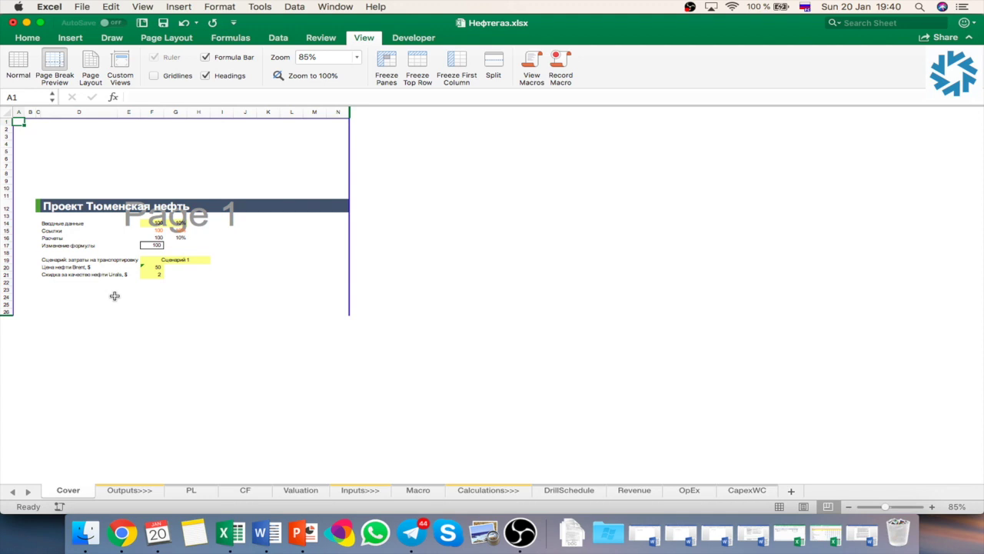
- Inspect the Brent oil price input cells on the Cover sheet
click(105, 273)
key(Up)
key(Right)
key(Right)
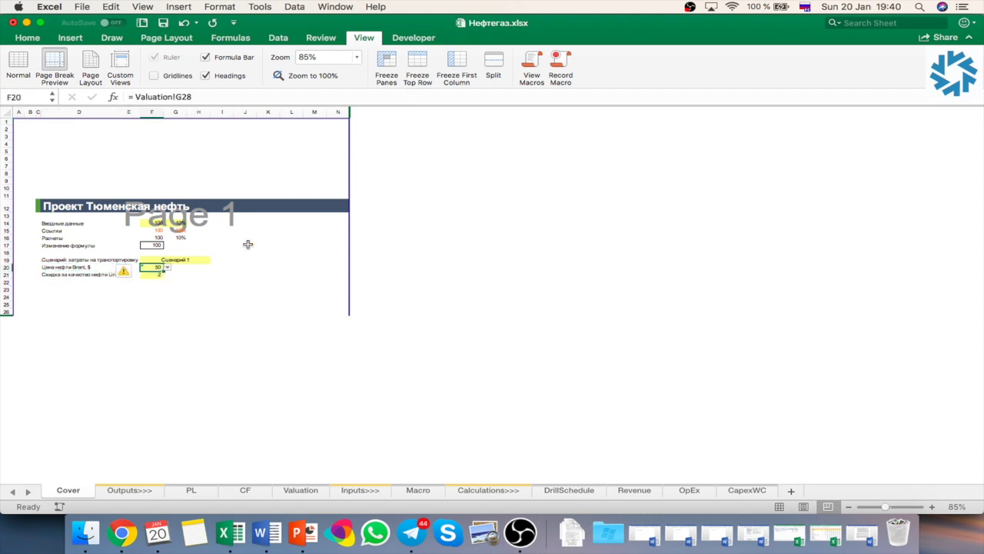
click(316, 289)
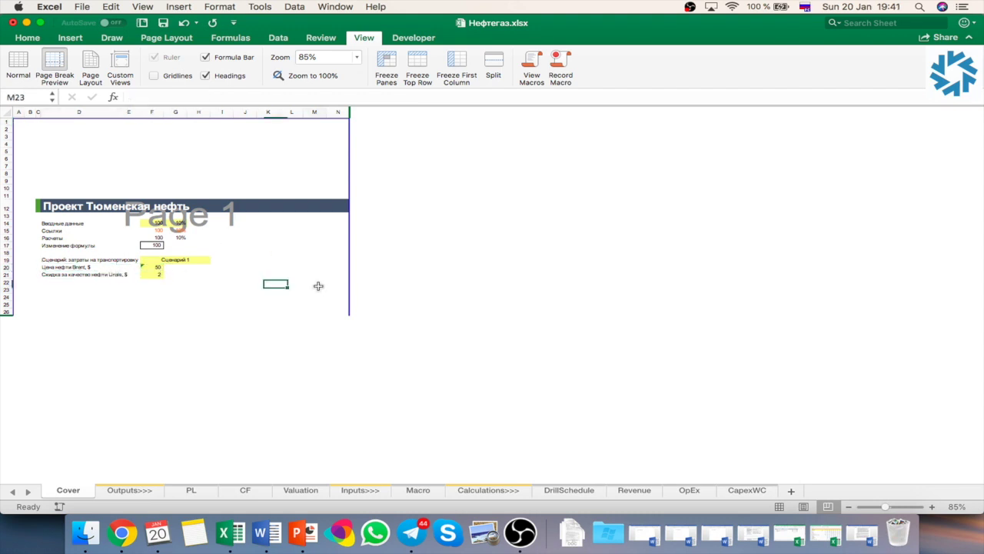
- Set the Cover sheet zoom to 120%, then go to the PL sheet
click(313, 58)
text(125)
key(Return)
text(120)
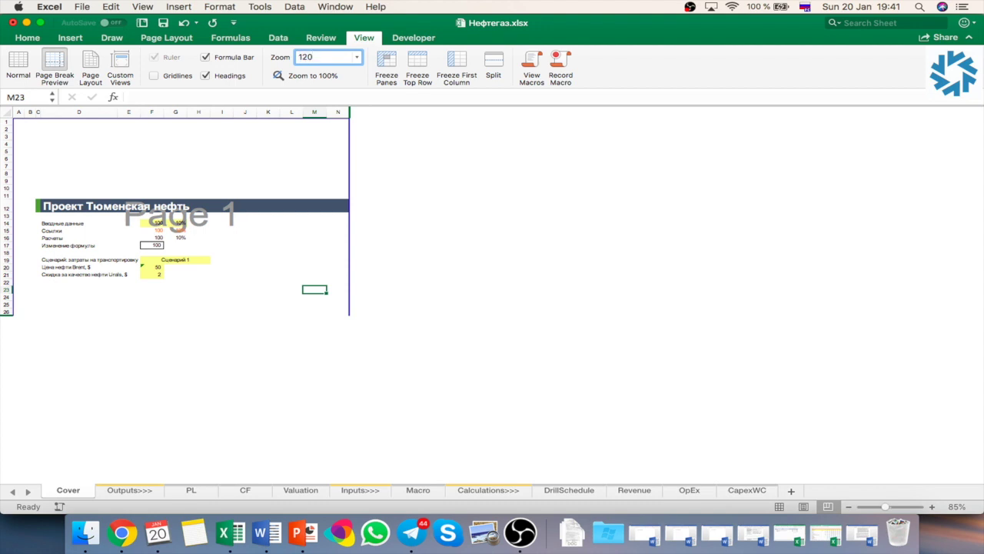
key(Return)
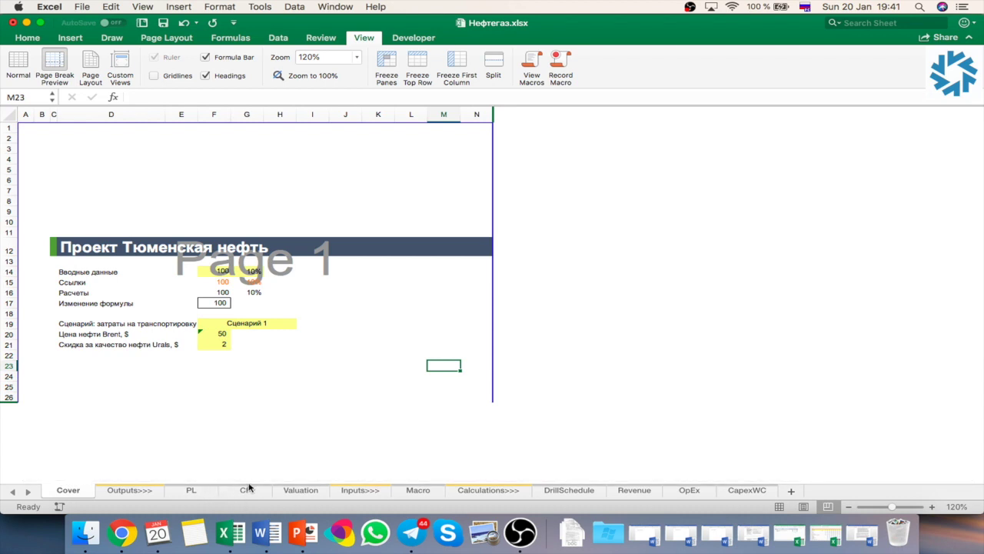
click(195, 488)
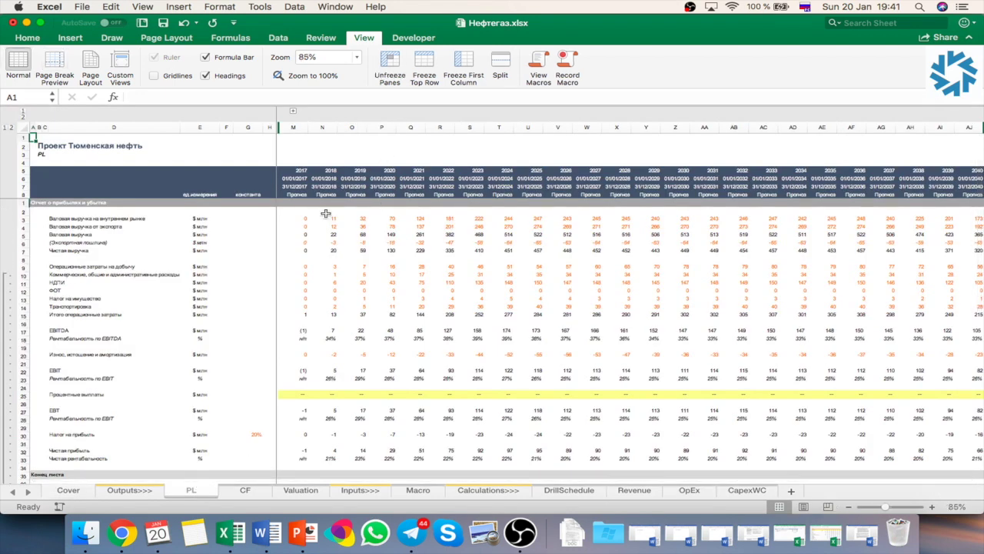
- Look over the CF sheet, then the Valuation sheet, scrolling back to its top
click(243, 490)
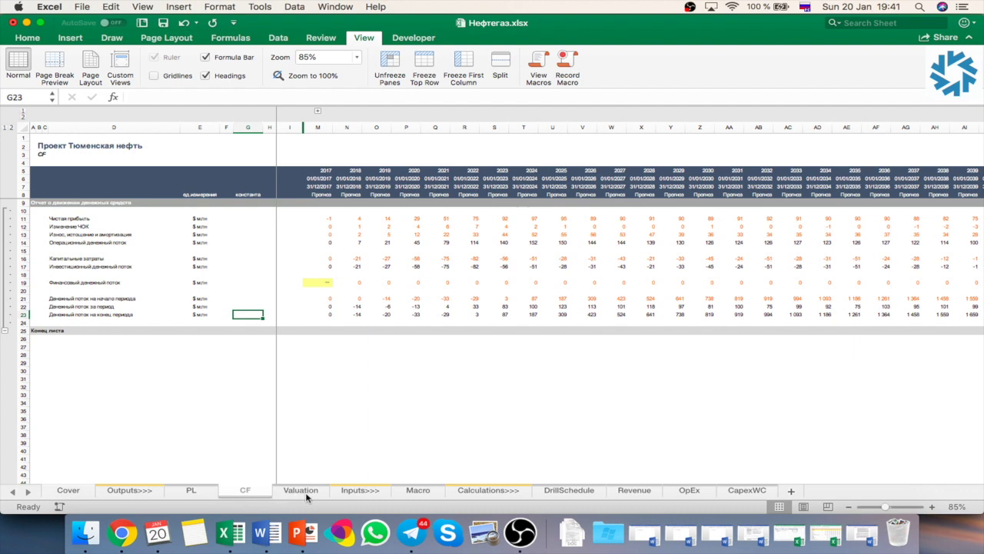
click(305, 493)
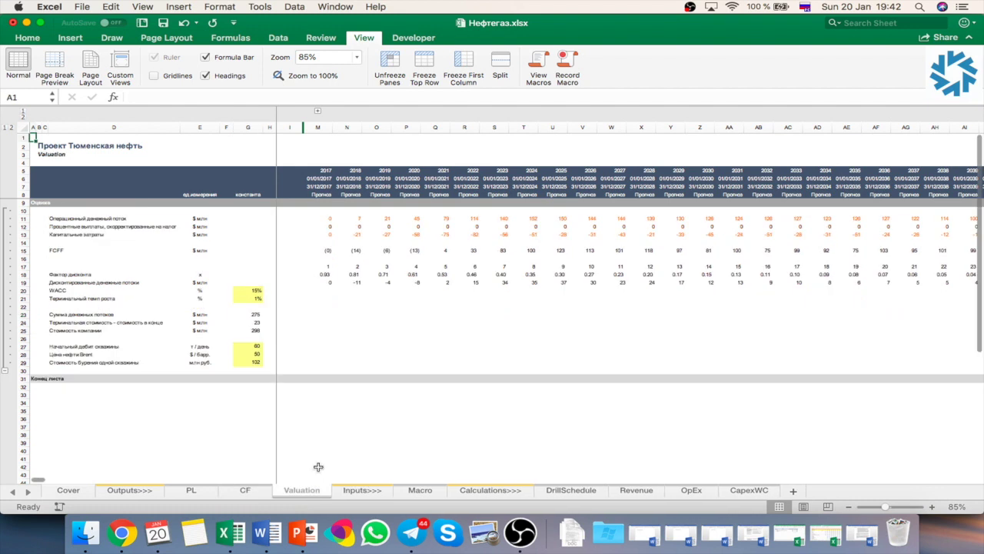
click(382, 339)
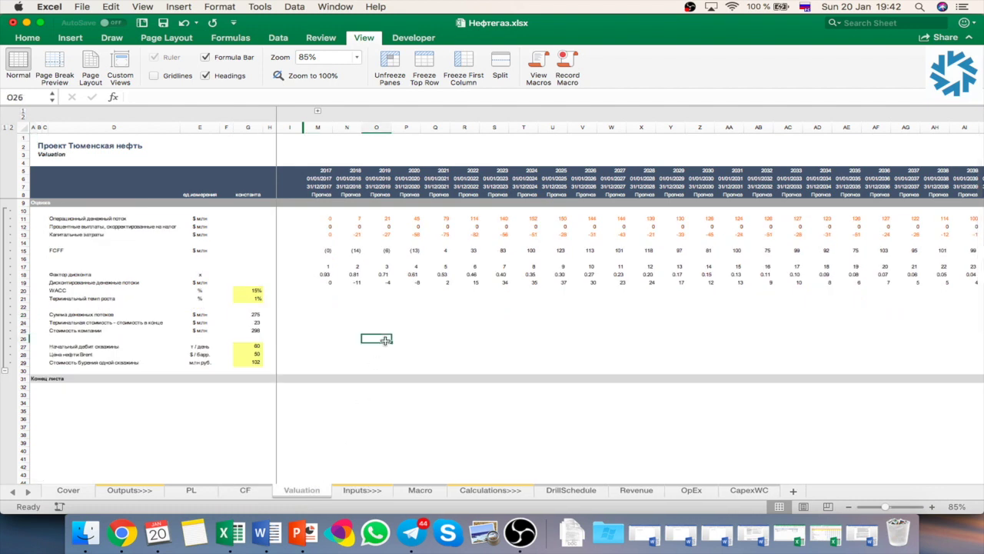
scroll(386, 340, up, 2)
scroll(449, 473, up, 1)
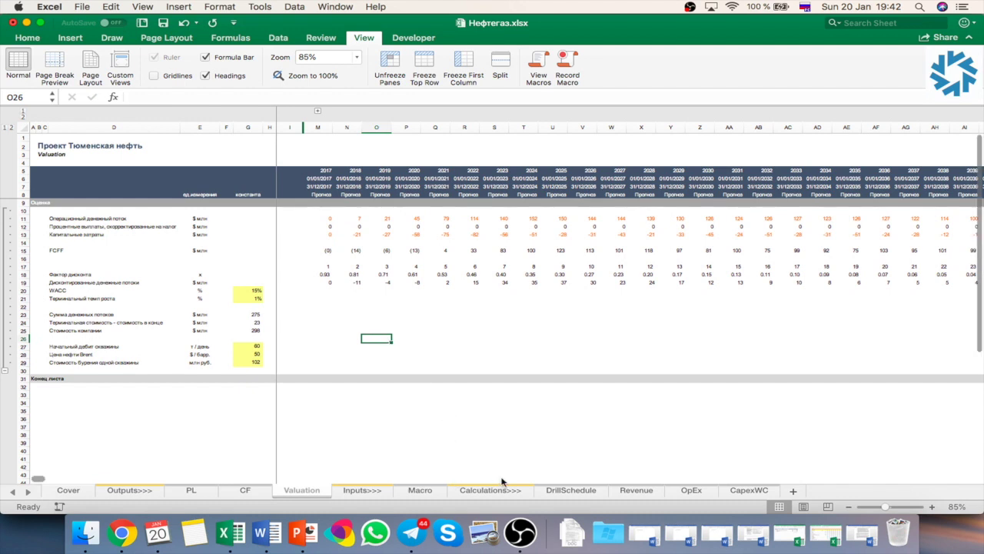
- Open the Macro sheet and scroll through its assumptions
click(415, 492)
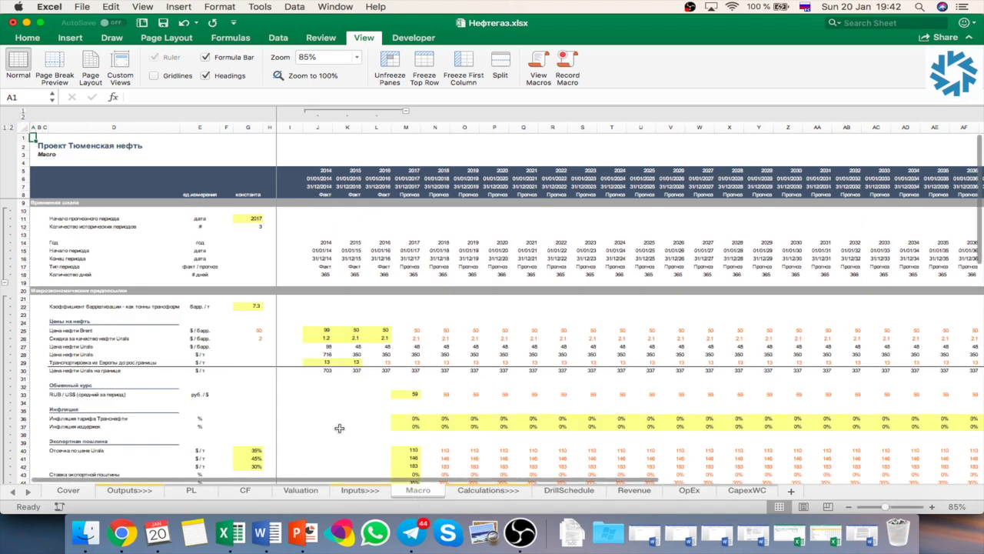
scroll(339, 427, down, 7)
scroll(339, 428, down, 5)
scroll(339, 425, down, 3)
scroll(339, 425, up, 10)
- Open DrillSchedule and scroll around its yearly well counts and production matrix
click(566, 492)
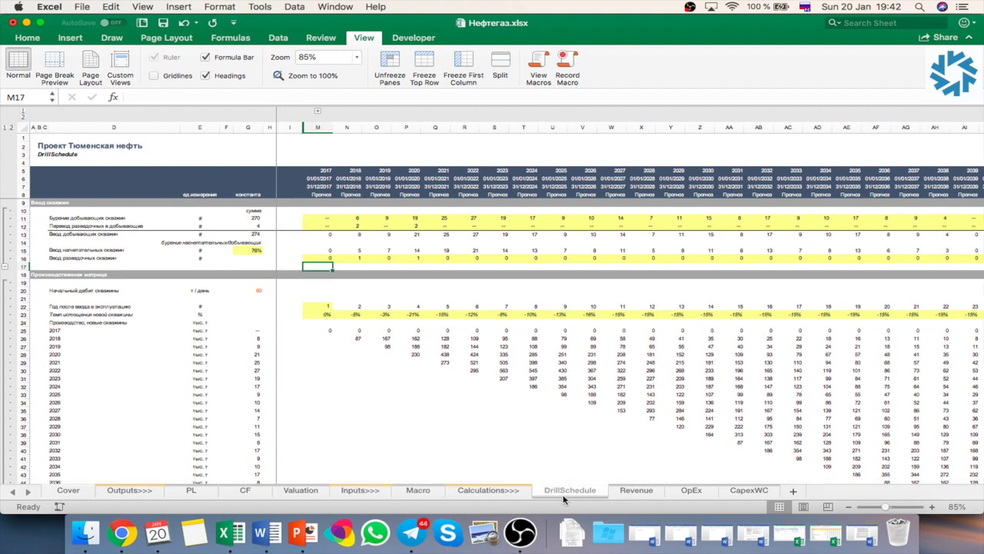
scroll(652, 449, down, 2)
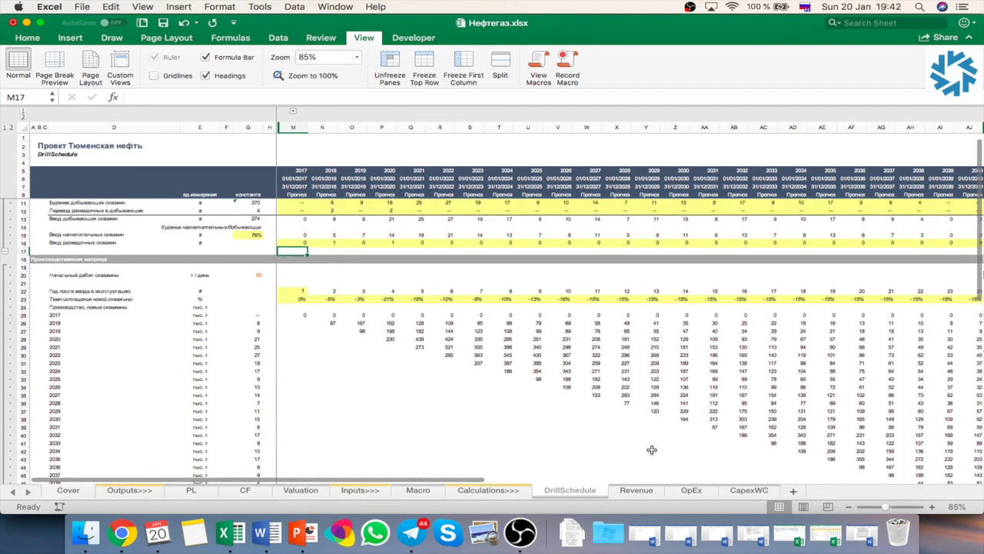
scroll(758, 384, right, 1)
scroll(761, 381, down, 2)
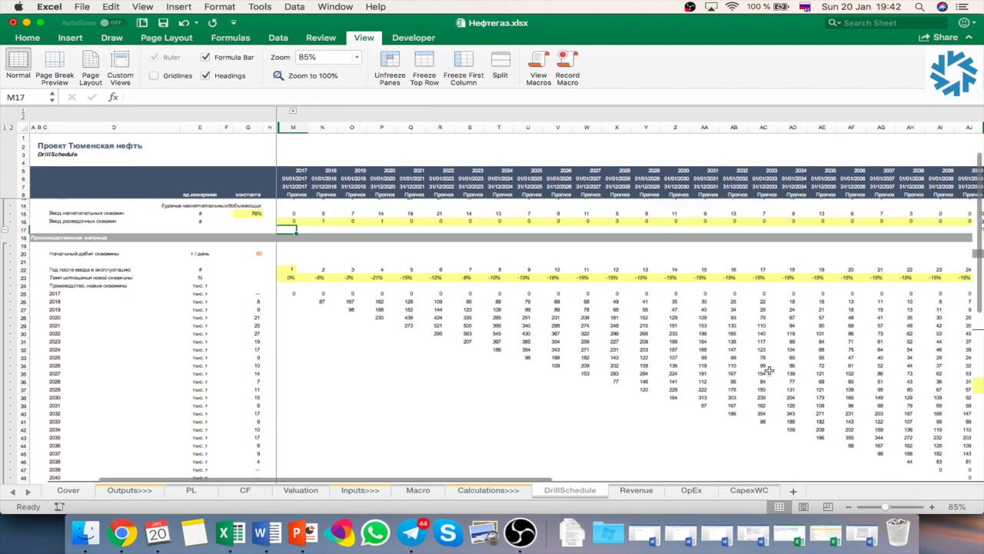
scroll(769, 370, up, 4)
scroll(768, 370, left, 1)
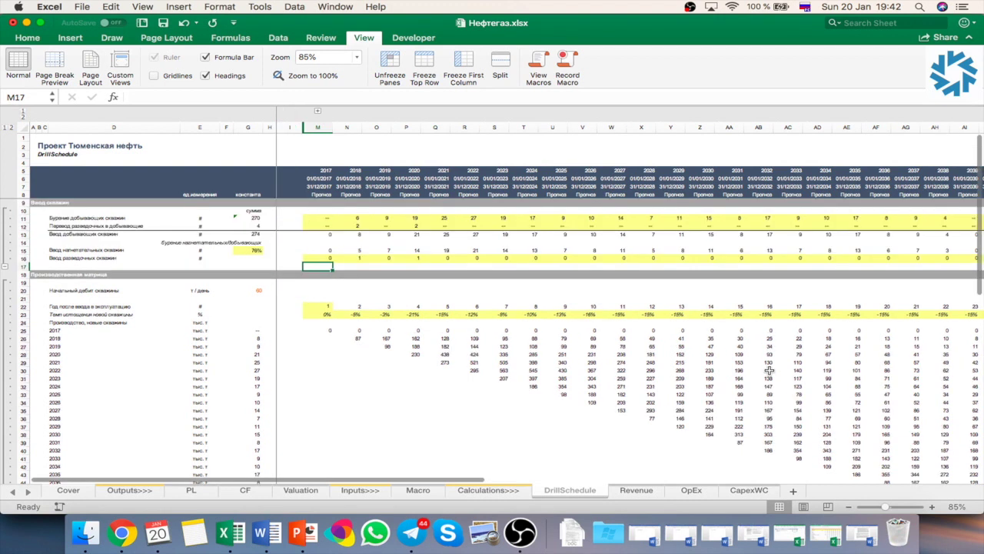
scroll(571, 354, right, 1)
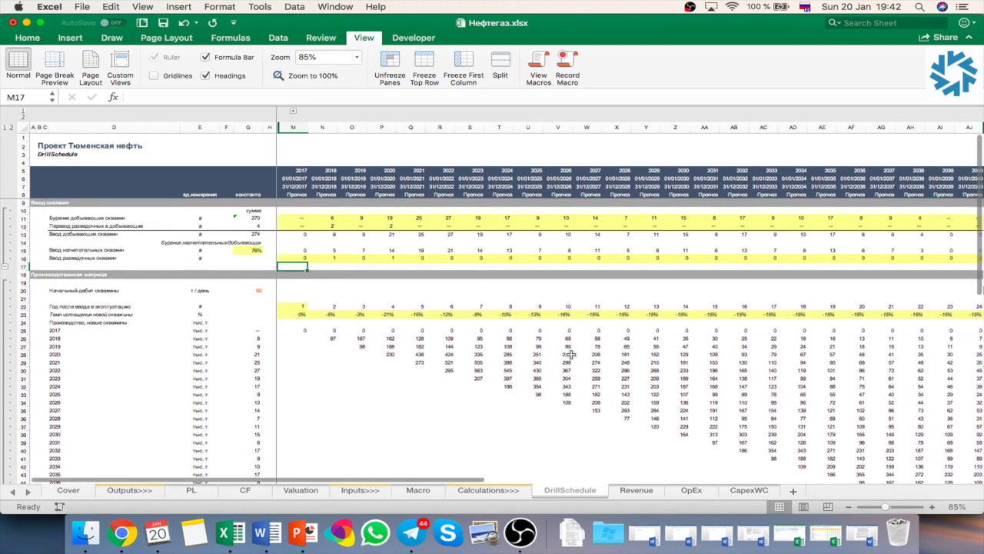
scroll(570, 362, down, 1)
scroll(571, 376, left, 1)
scroll(572, 392, down, 1)
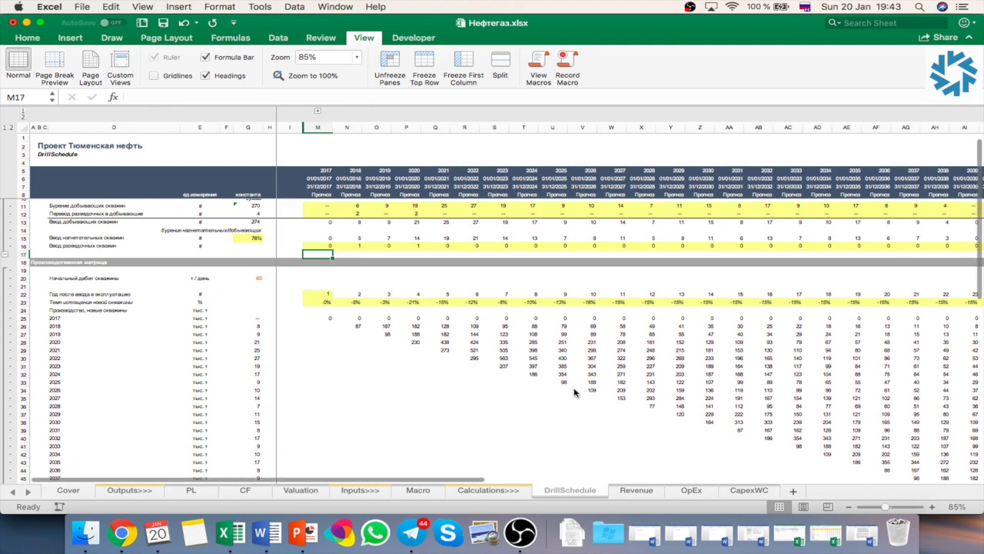
- Flip through the Revenue, OpEx and CapexWC sheets
click(631, 492)
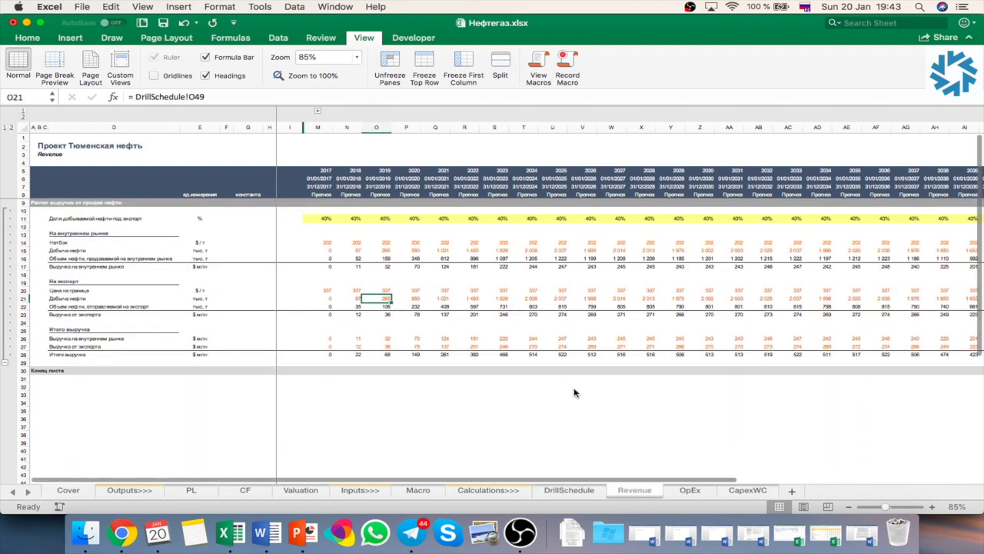
click(697, 492)
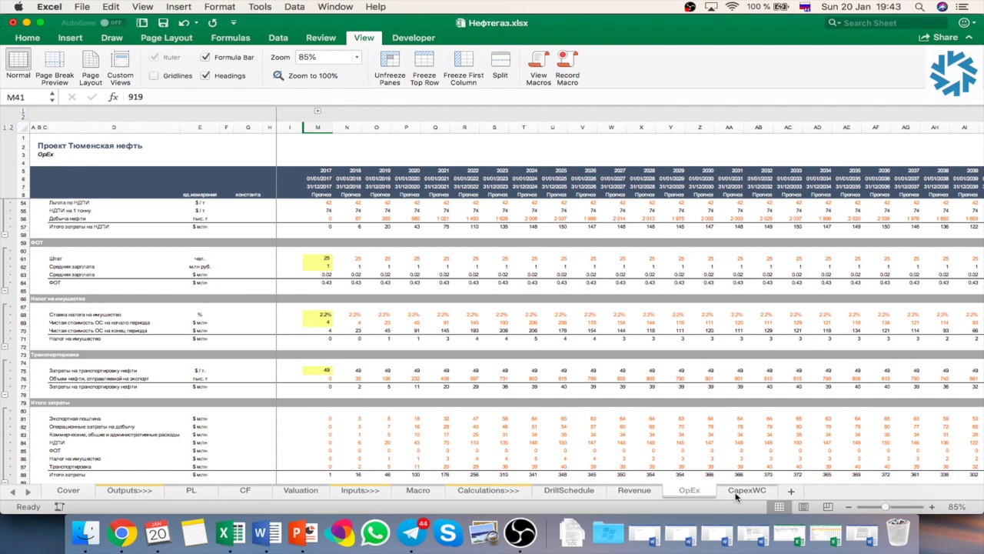
click(735, 494)
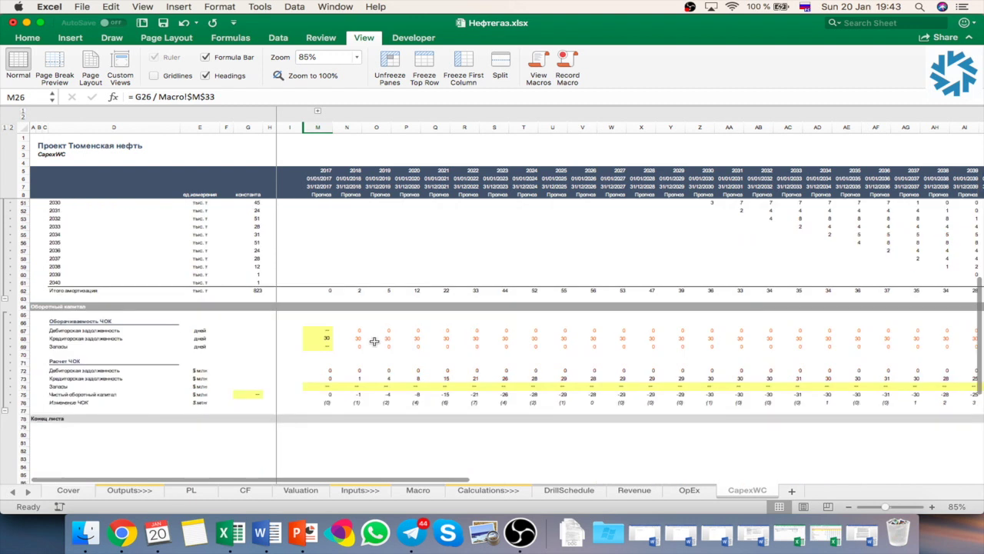
scroll(373, 340, up, 15)
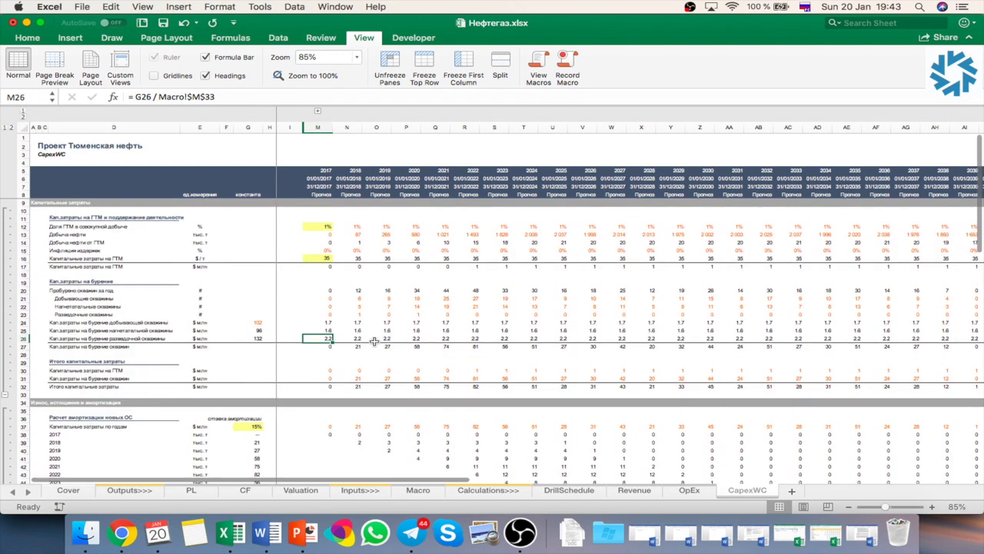
- Return to the Macro sheet and replace its 85% zoom value with 150
click(413, 494)
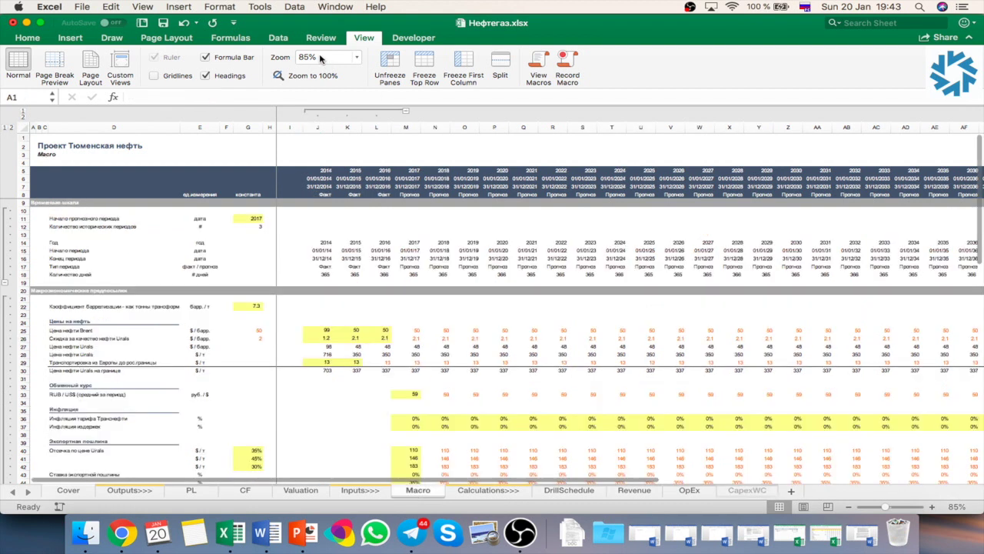
click(320, 57)
double_click(320, 57)
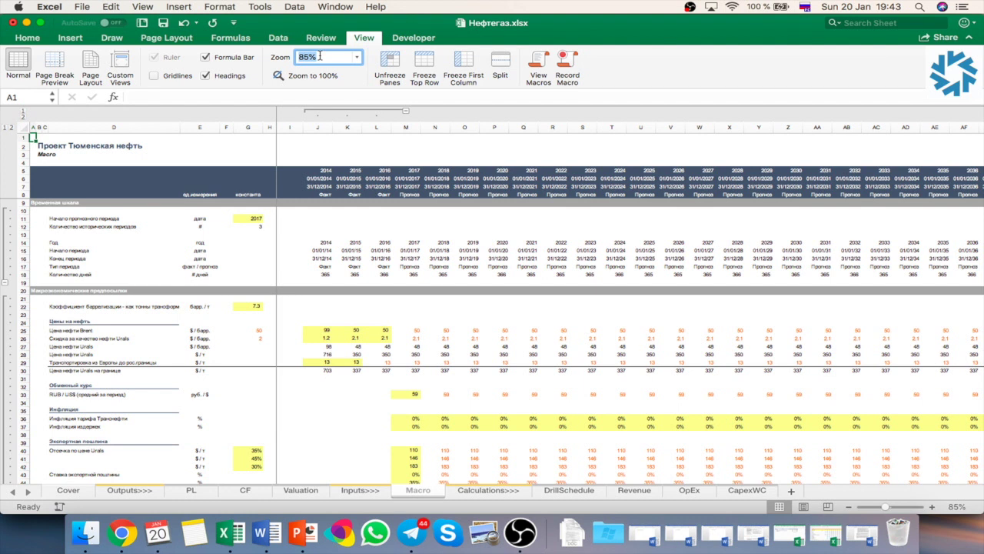
text(150)
- Apply 150% zoom to the Macro sheet and briefly highlight timeline rows 12–19
key(Return)
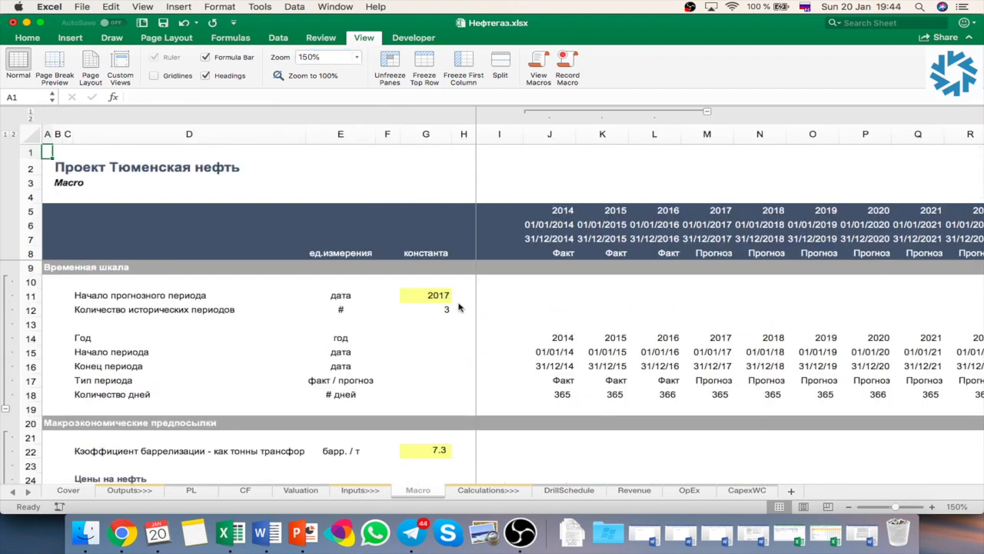
scroll(421, 376, down, 3)
scroll(424, 384, up, 3)
drag(443, 408, 326, 337)
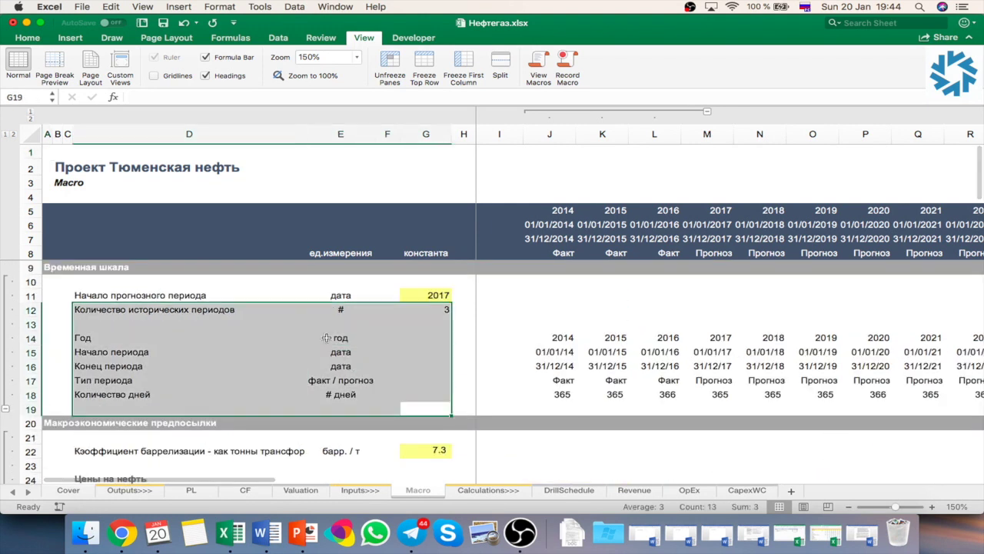
click(496, 345)
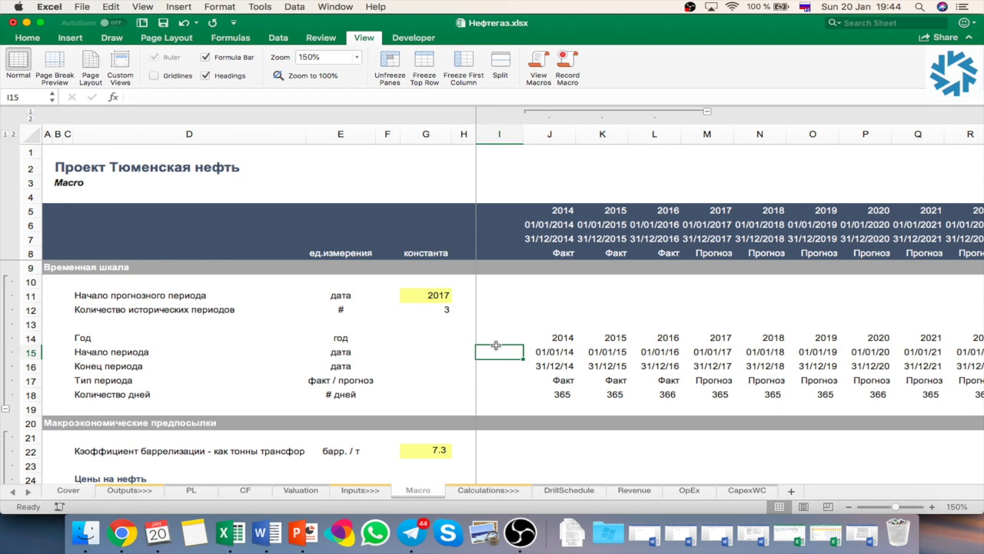
- Scroll down through the whole Macro sheet, then go to the DrillSchedule sheet
scroll(496, 345, down, 3)
scroll(496, 345, up, 3)
scroll(496, 345, down, 3)
scroll(407, 398, down, 4)
scroll(407, 398, down, 1)
scroll(406, 397, down, 2)
scroll(406, 398, down, 2)
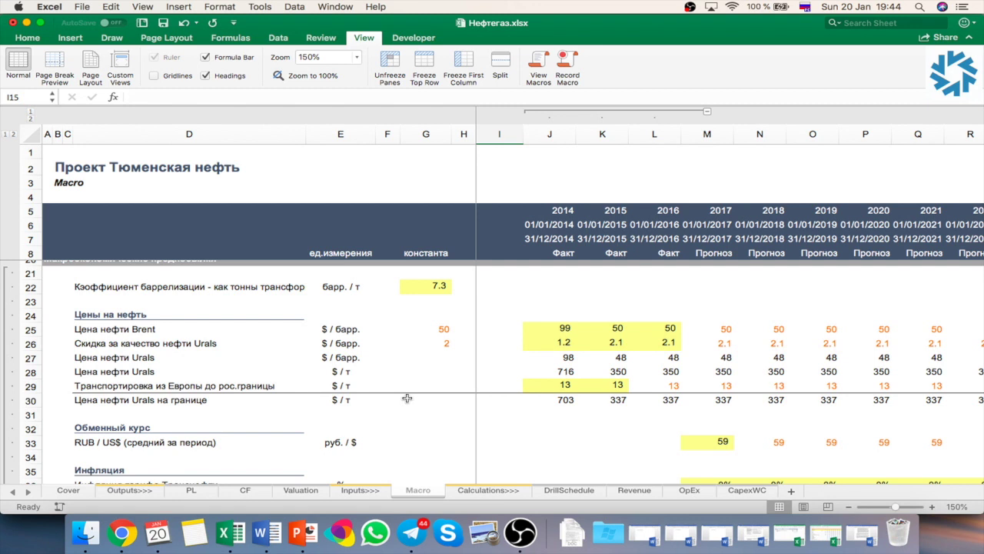
scroll(407, 398, down, 3)
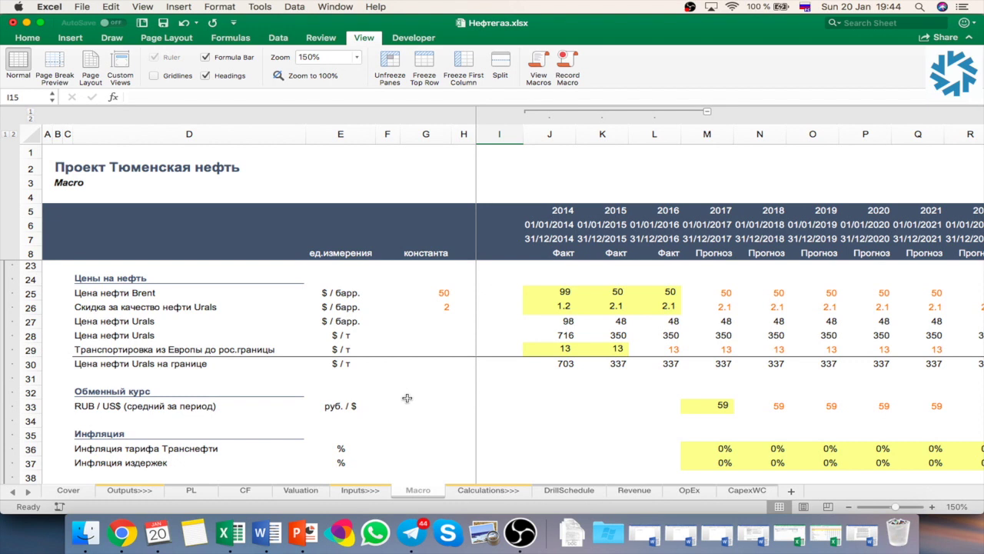
scroll(407, 398, down, 3)
scroll(407, 396, down, 1)
scroll(406, 394, down, 1)
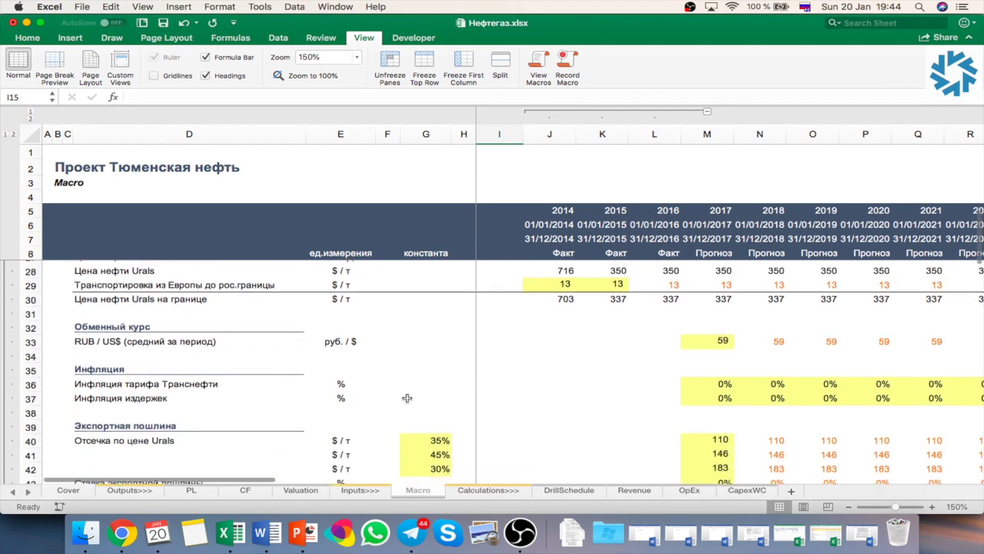
scroll(405, 392, down, 2)
scroll(397, 422, down, 1)
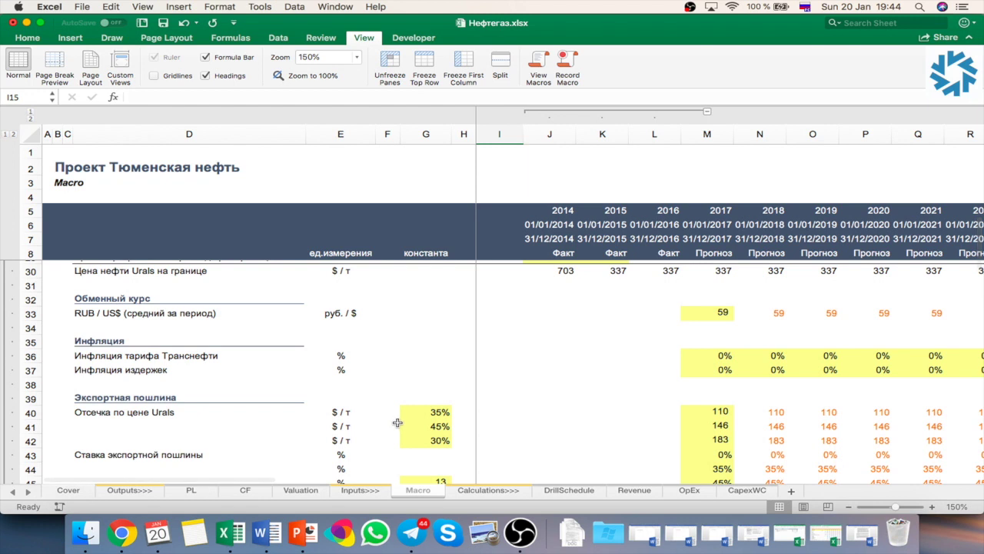
scroll(397, 422, down, 1)
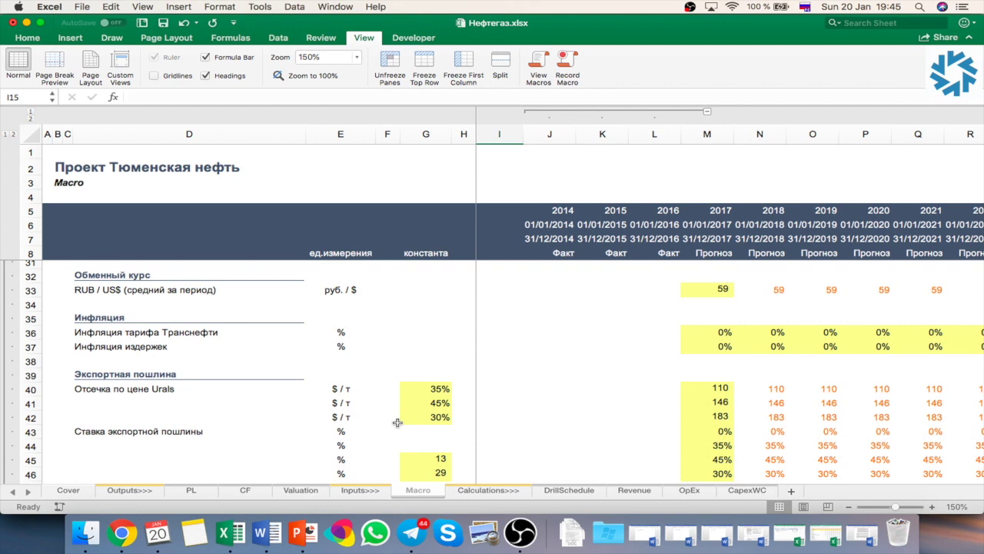
scroll(397, 422, down, 3)
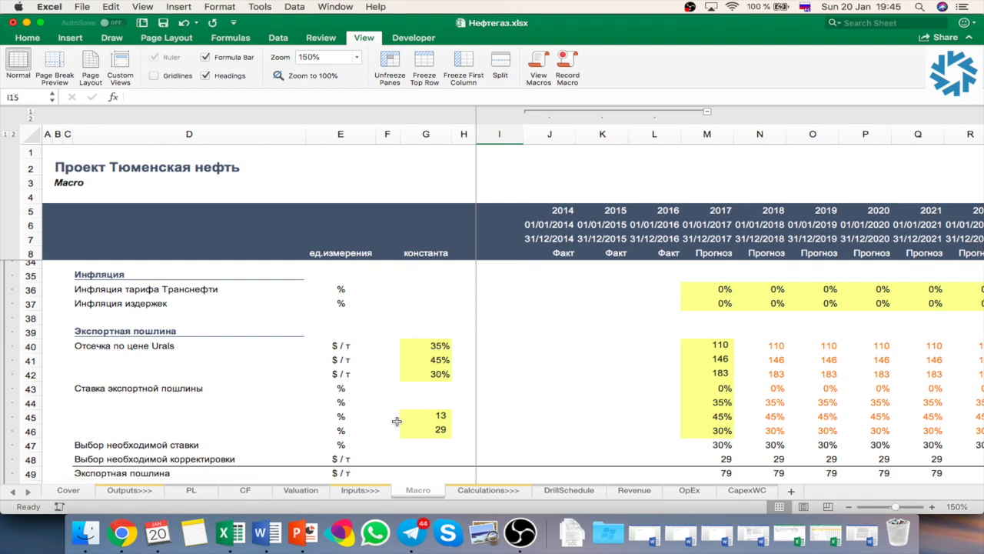
scroll(396, 421, down, 2)
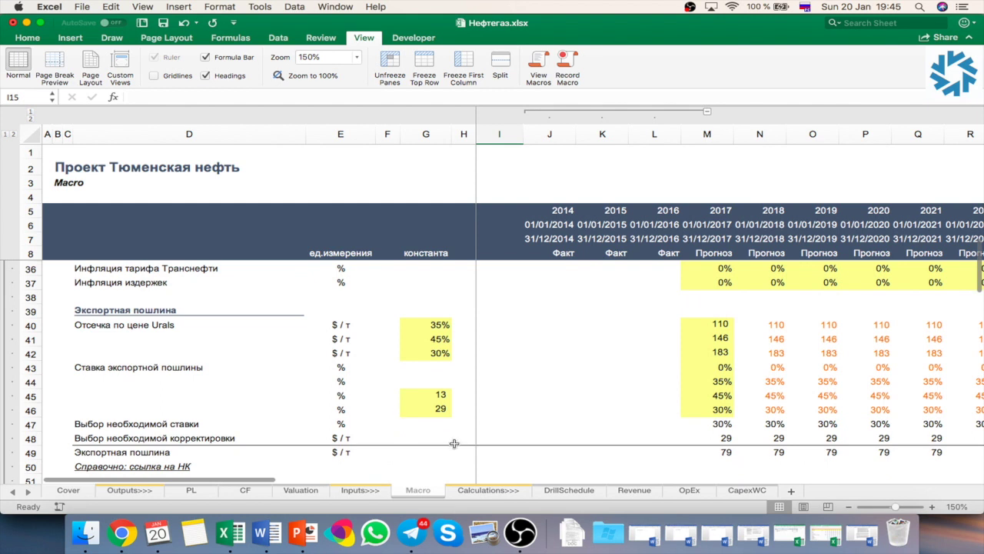
scroll(419, 402, down, 3)
scroll(417, 403, down, 3)
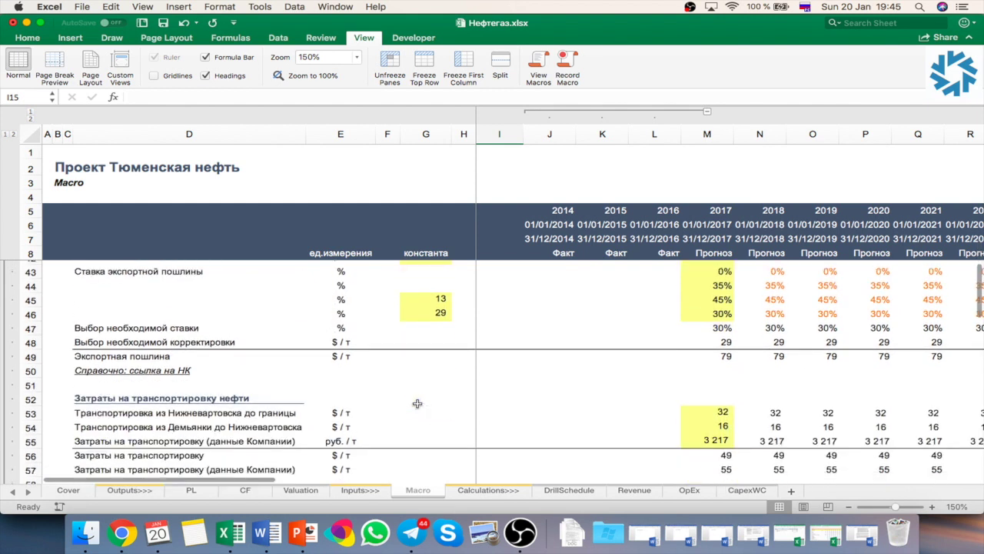
scroll(417, 403, down, 5)
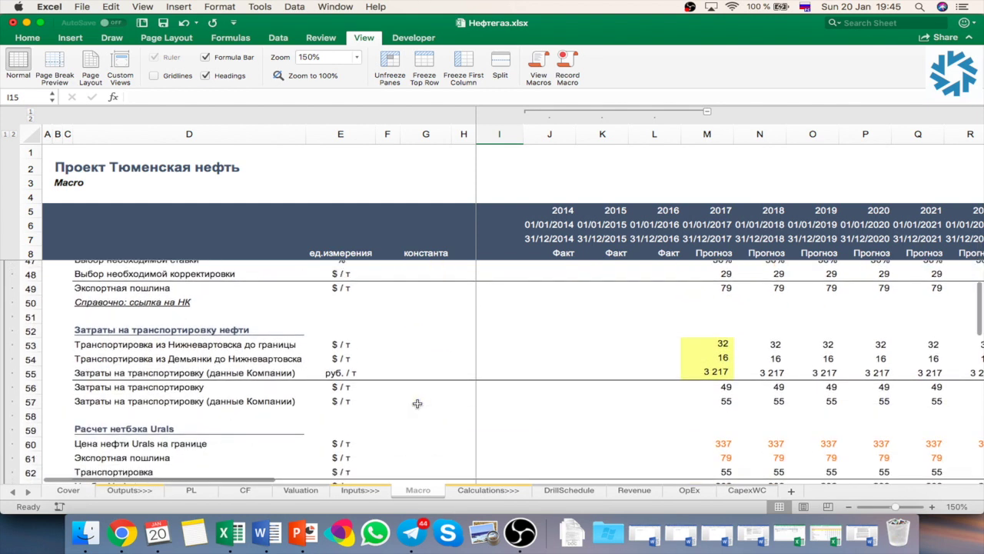
scroll(416, 403, down, 2)
scroll(417, 404, down, 2)
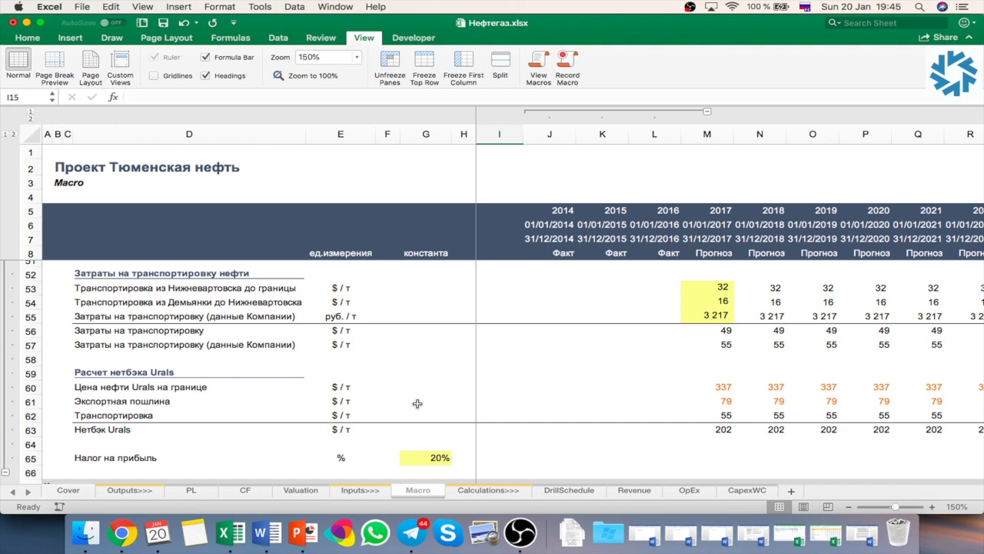
scroll(416, 404, down, 4)
scroll(416, 404, down, 1)
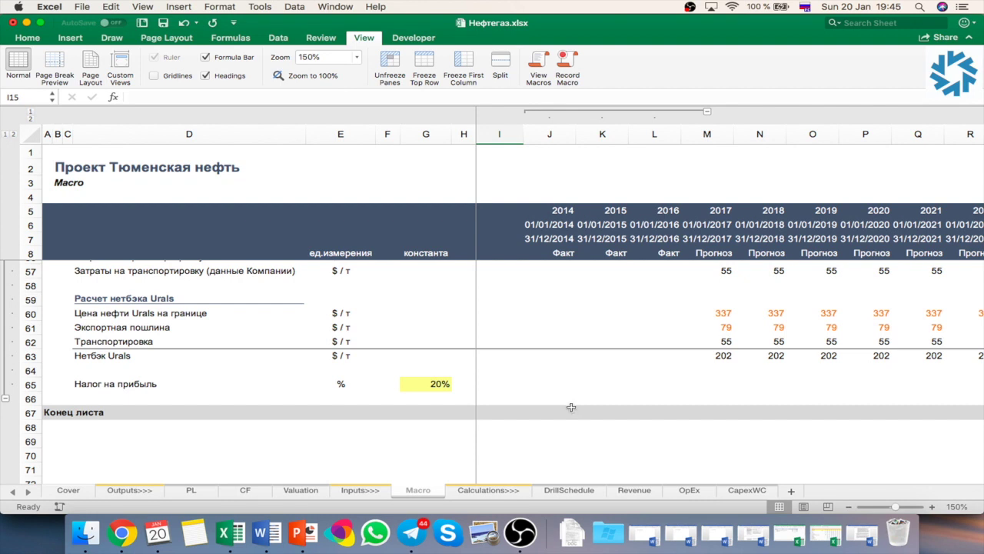
scroll(411, 387, up, 2)
scroll(410, 386, up, 15)
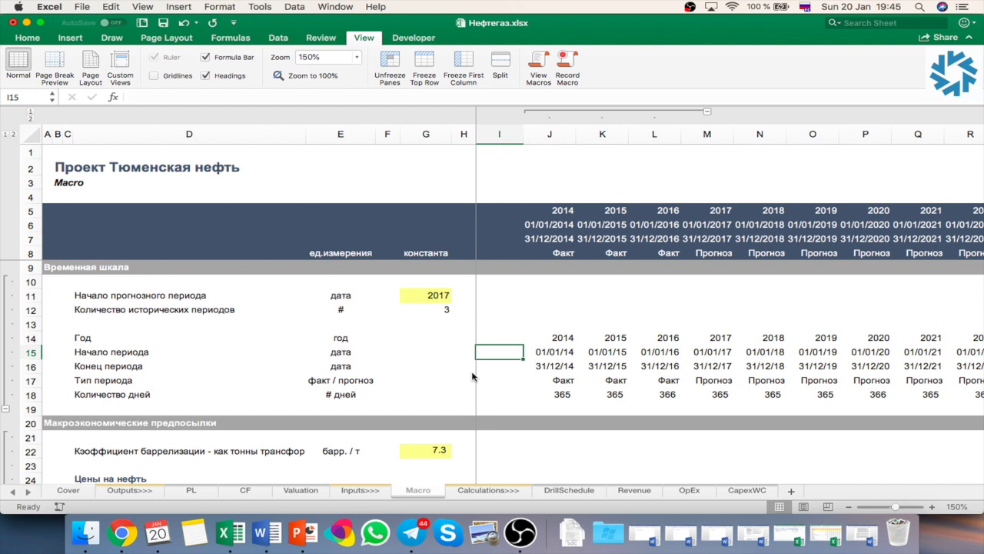
click(568, 491)
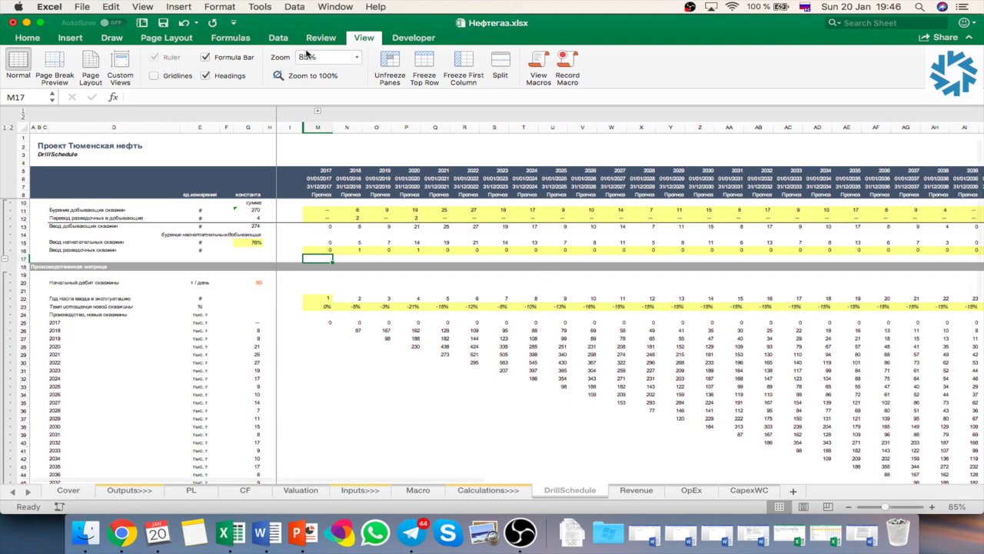
- Zoom the DrillSchedule sheet to 150%
click(306, 57)
text(150%)
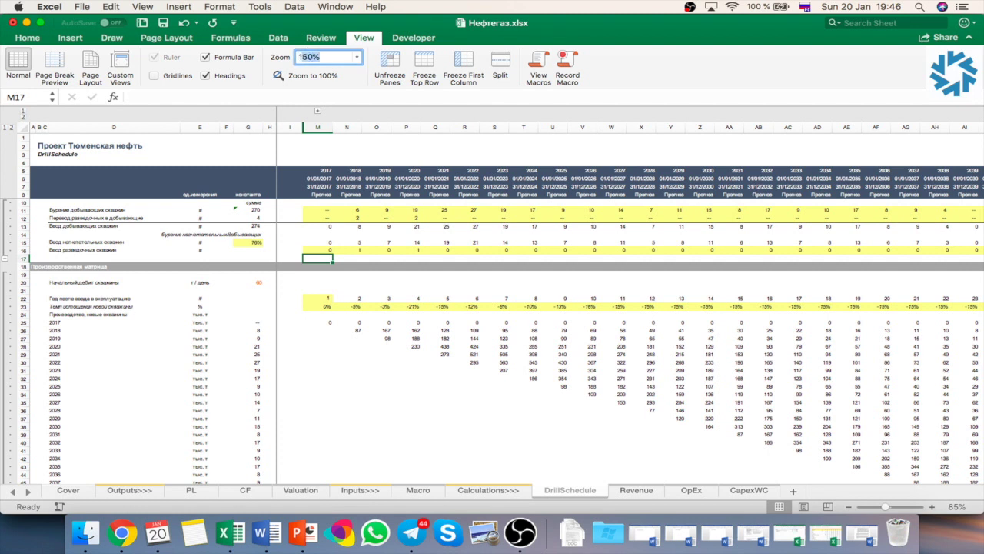
key(shift+Right)
key(shift+Right)
key(Return)
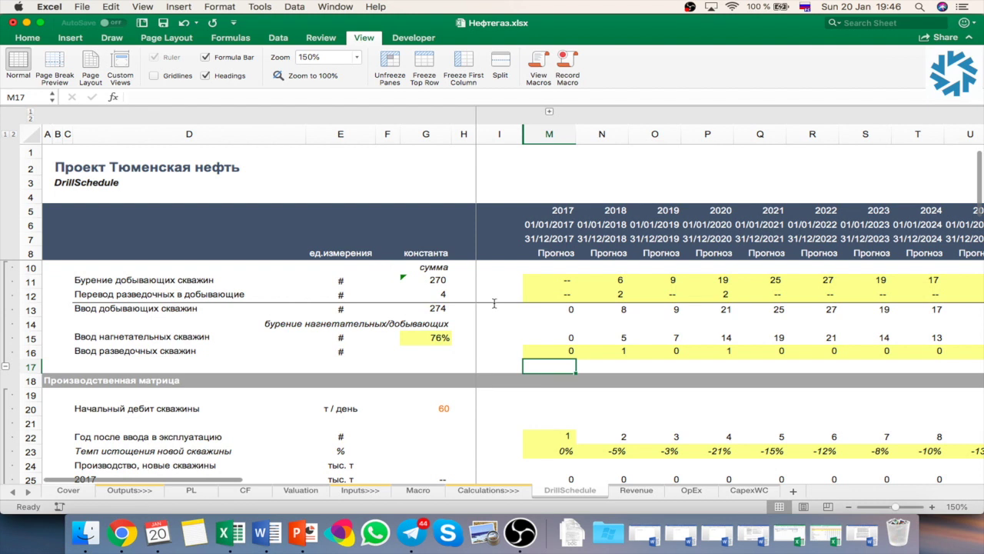
- Scroll across the forecast years and production matrix, then expand the hidden 2014–2016 columns
scroll(494, 307, down, 1)
scroll(494, 307, up, 1)
scroll(702, 337, right, 3)
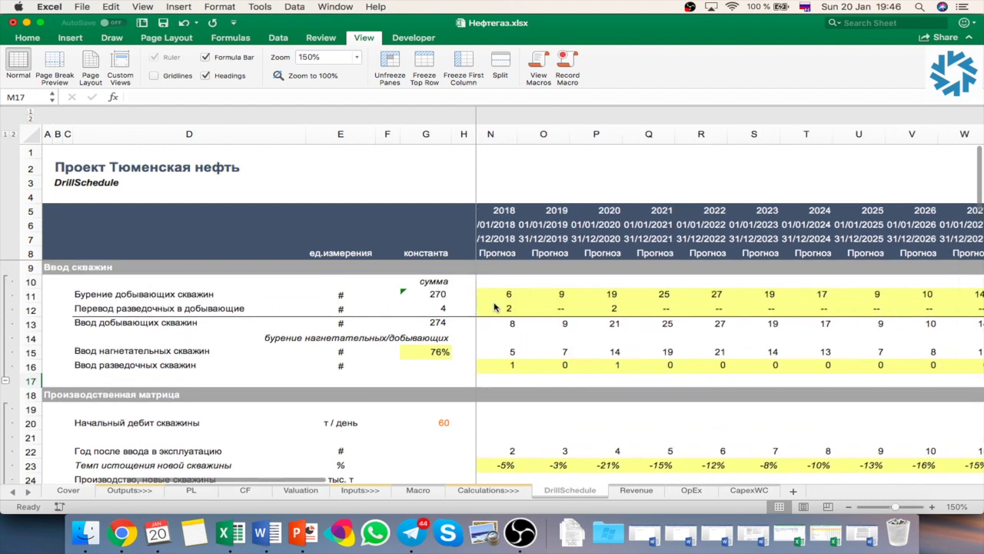
scroll(702, 336, right, 1)
scroll(719, 323, right, 1)
scroll(737, 306, right, 2)
scroll(737, 307, right, 3)
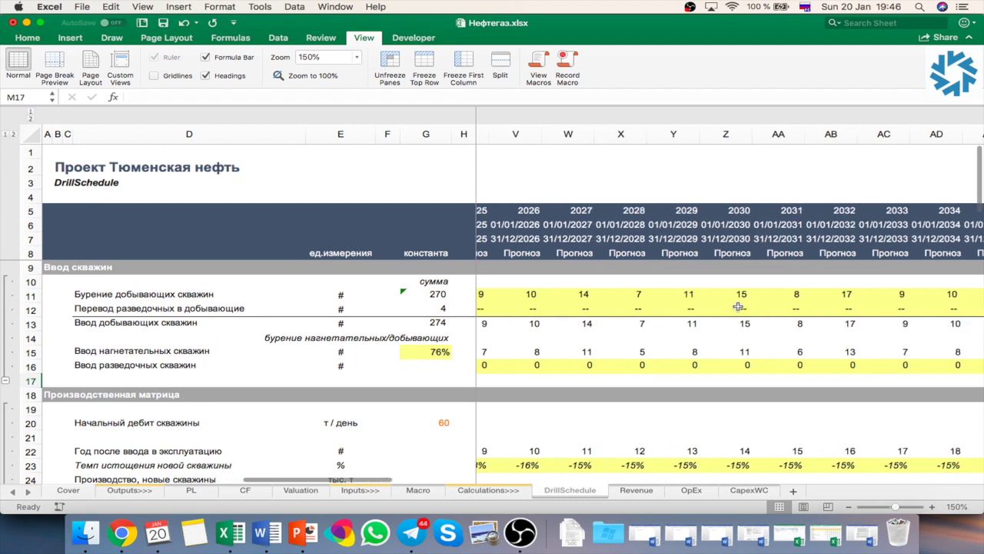
scroll(737, 307, right, 2)
scroll(737, 307, right, 1)
scroll(737, 307, right, 1)
scroll(737, 307, left, 5)
scroll(571, 279, left, 6)
scroll(577, 279, left, 2)
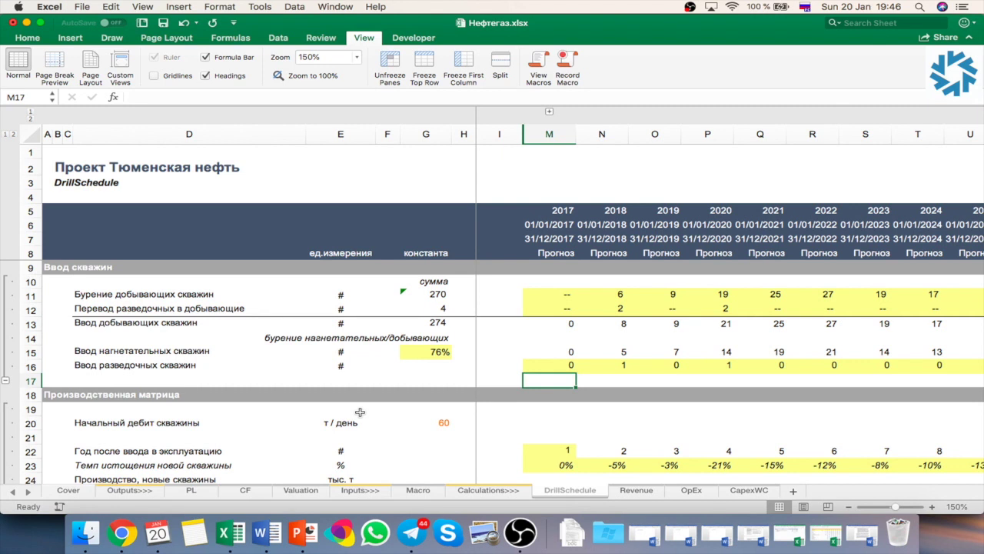
scroll(360, 412, down, 4)
scroll(360, 413, down, 4)
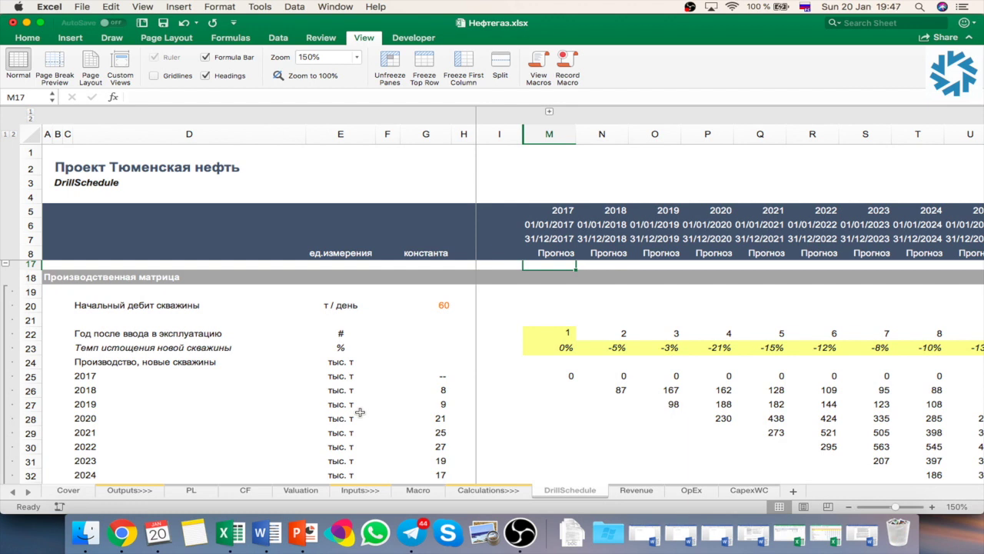
scroll(360, 412, up, 3)
scroll(360, 412, down, 4)
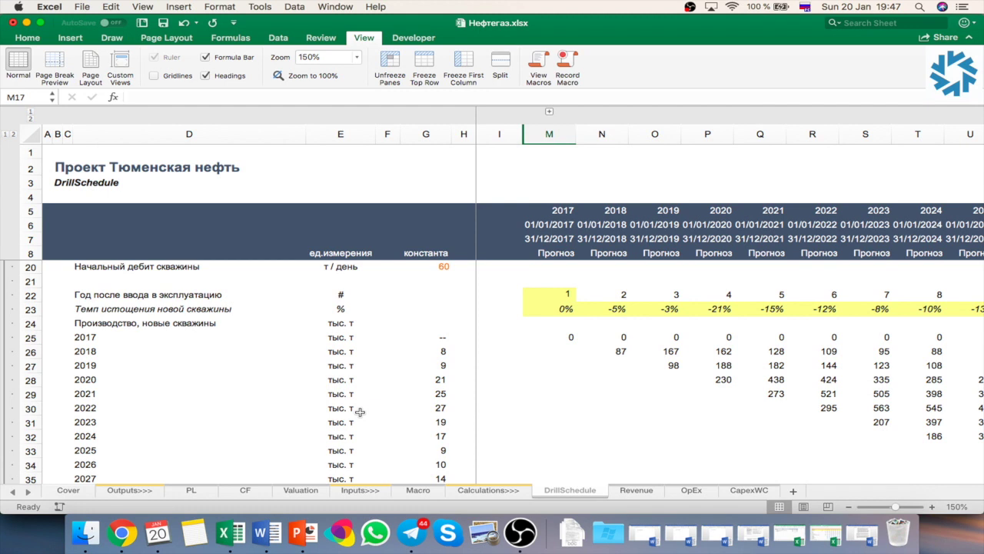
scroll(359, 412, down, 3)
scroll(360, 412, down, 3)
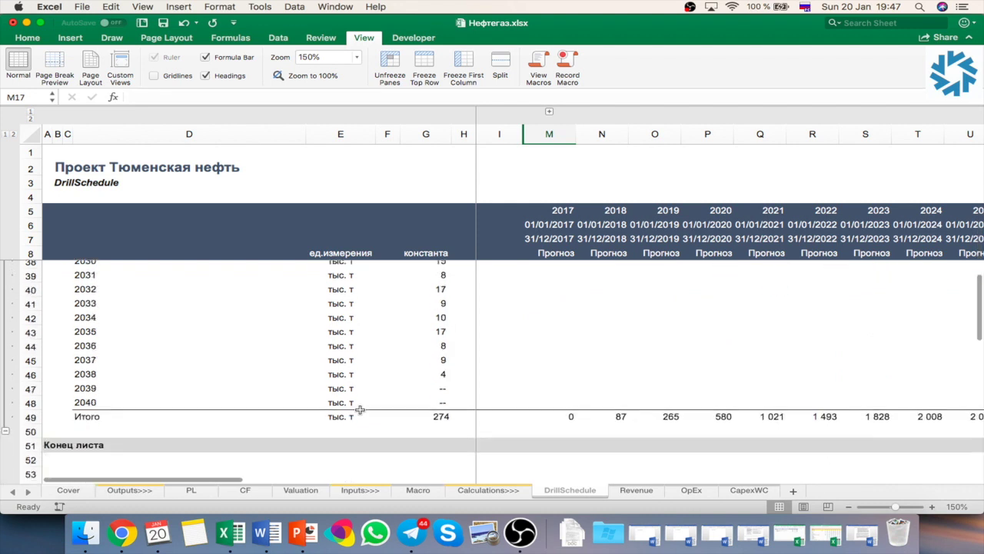
scroll(360, 411, down, 3)
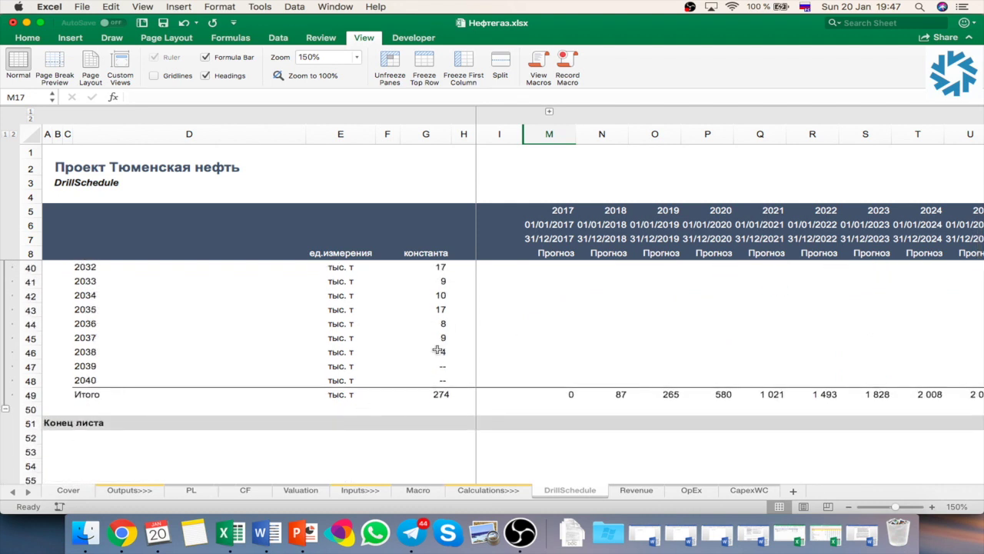
scroll(408, 345, up, 5)
scroll(409, 346, up, 8)
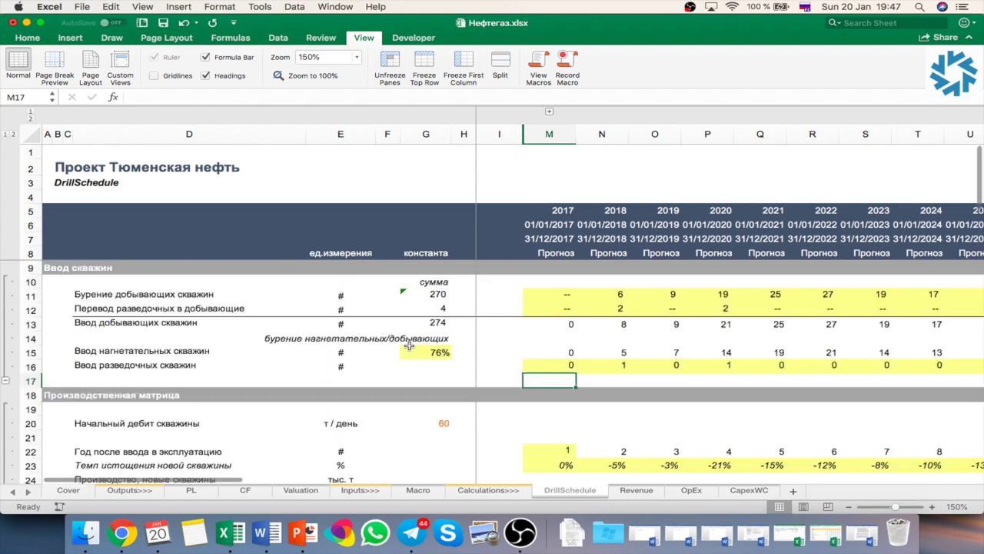
click(548, 114)
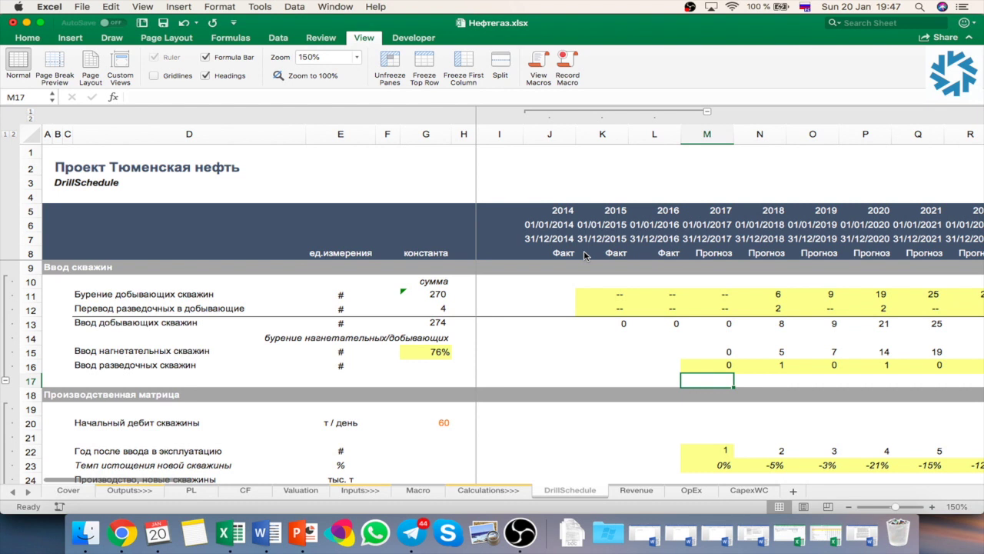
- Collapse the 2014–2016 fact columns J–L on DrillSchedule
scroll(576, 402, down, 3)
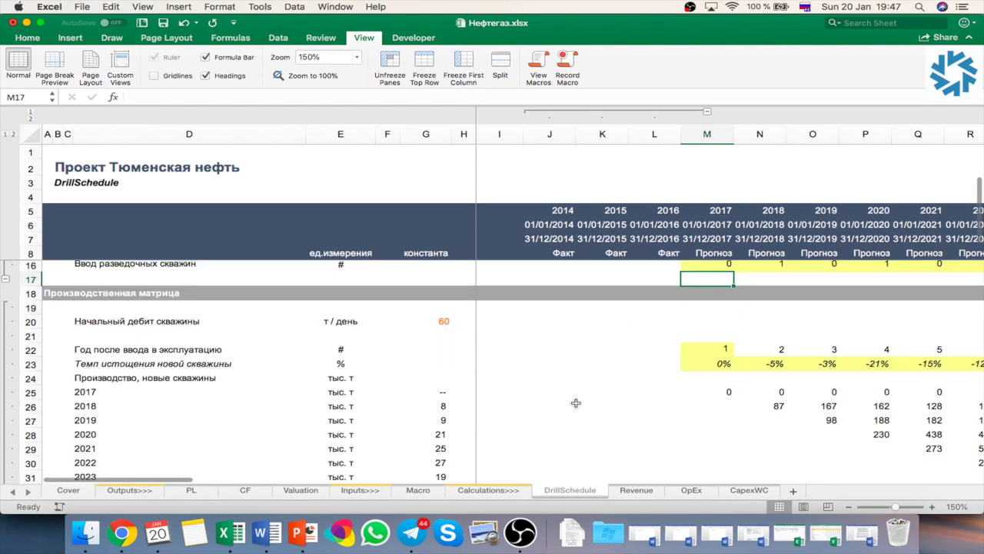
scroll(576, 402, down, 5)
scroll(576, 402, down, 5)
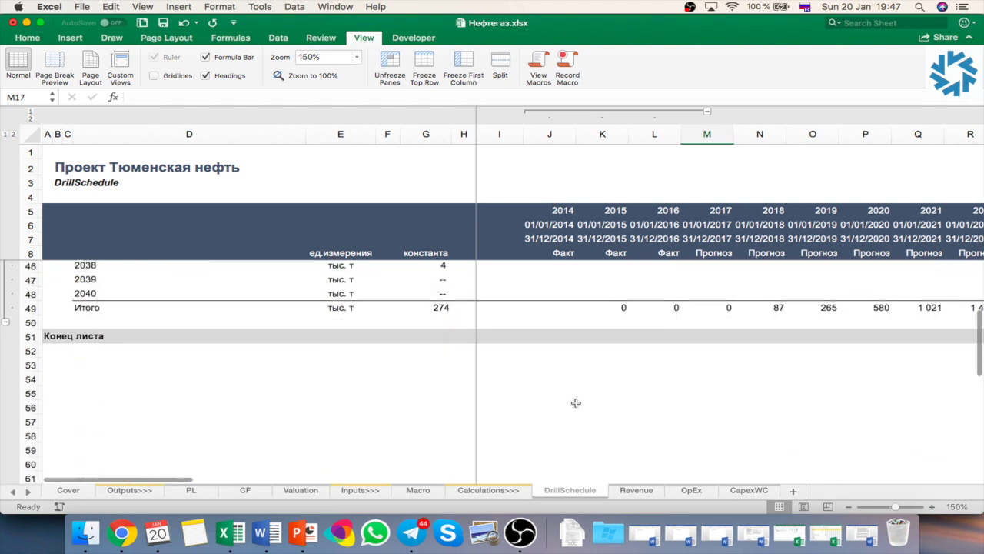
scroll(575, 402, up, 3)
scroll(576, 402, up, 5)
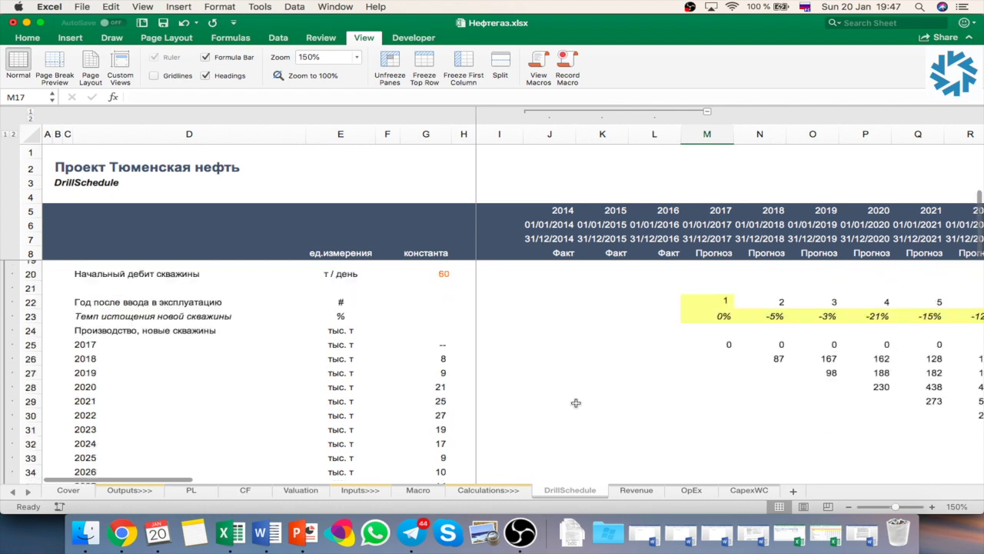
scroll(576, 402, up, 4)
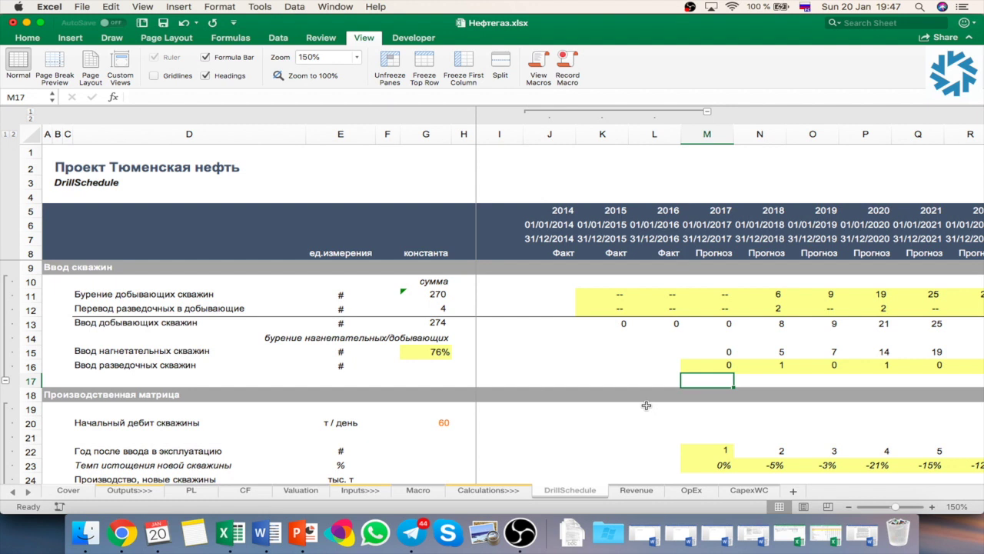
click(707, 114)
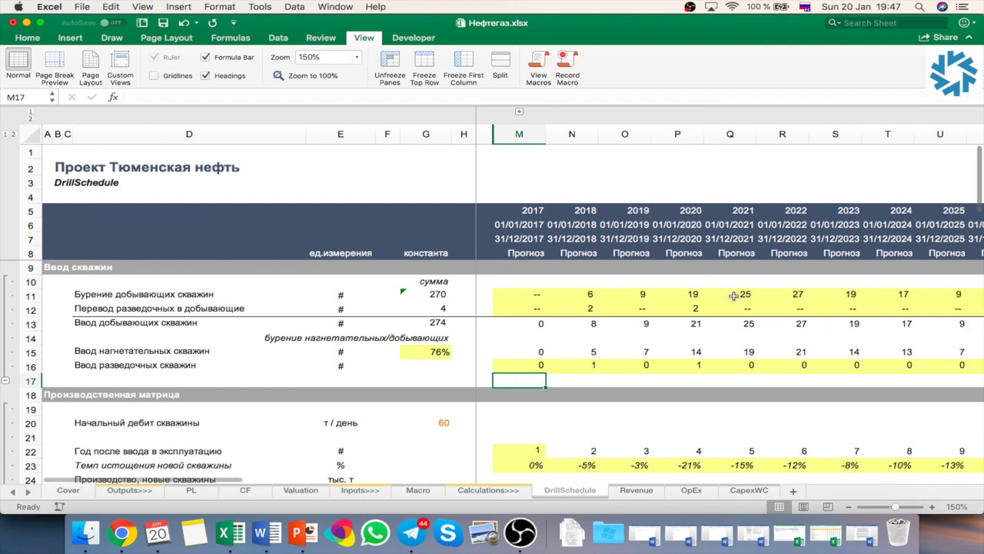
- Scroll right across the forecast years, then switch to the Revenue sheet
scroll(734, 298, right, 2)
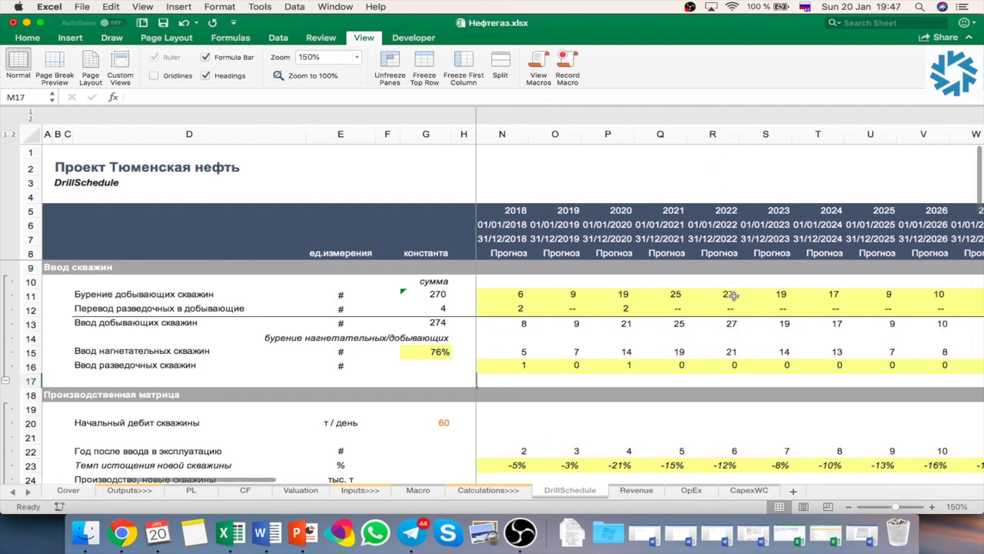
scroll(734, 296, right, 2)
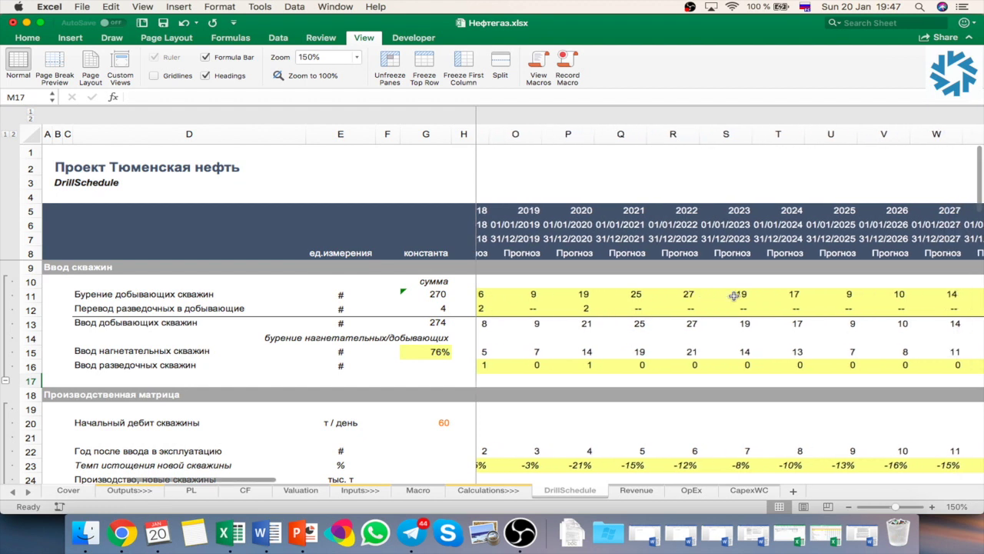
scroll(734, 296, right, 1)
scroll(734, 296, left, 2)
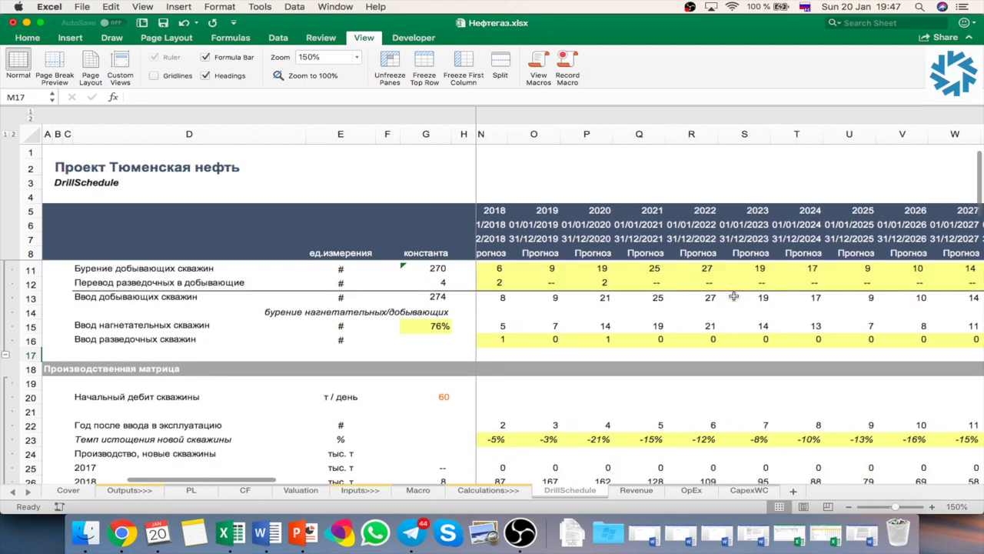
scroll(734, 296, right, 1)
scroll(734, 296, right, 2)
scroll(734, 296, right, 1)
scroll(734, 296, down, 1)
scroll(734, 296, down, 1)
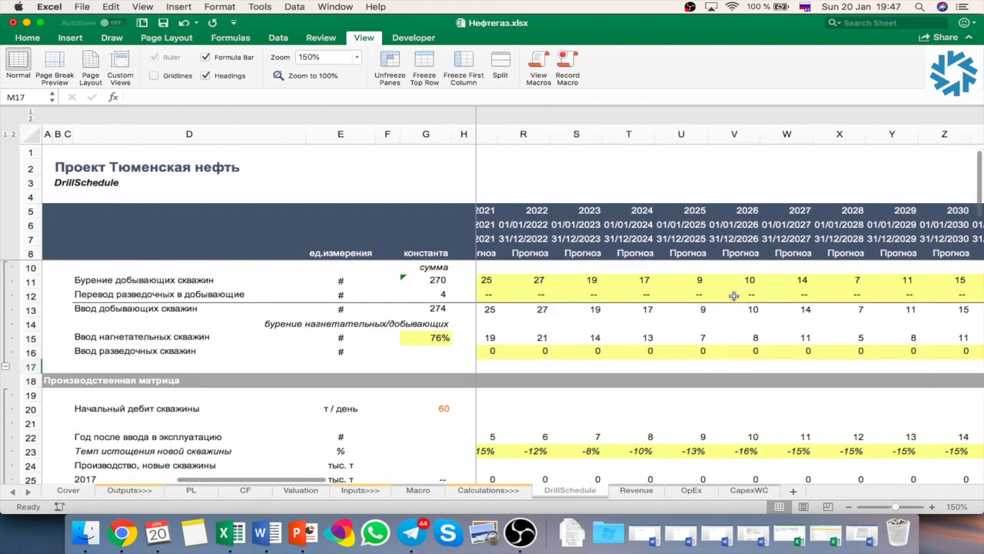
scroll(734, 296, right, 4)
scroll(734, 296, down, 1)
scroll(734, 295, right, 2)
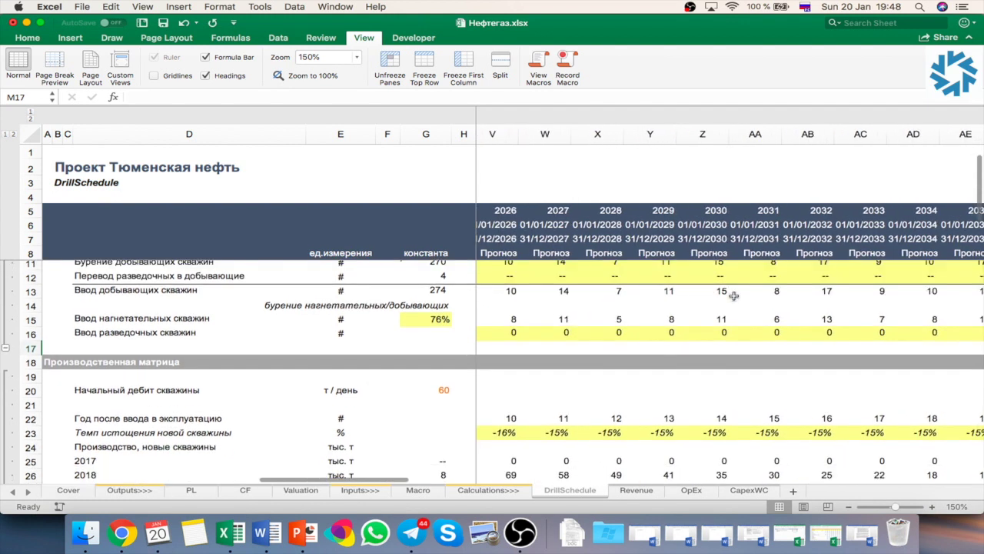
scroll(734, 296, right, 2)
scroll(734, 296, right, 1)
scroll(734, 296, down, 1)
scroll(734, 296, down, 1)
scroll(734, 296, right, 1)
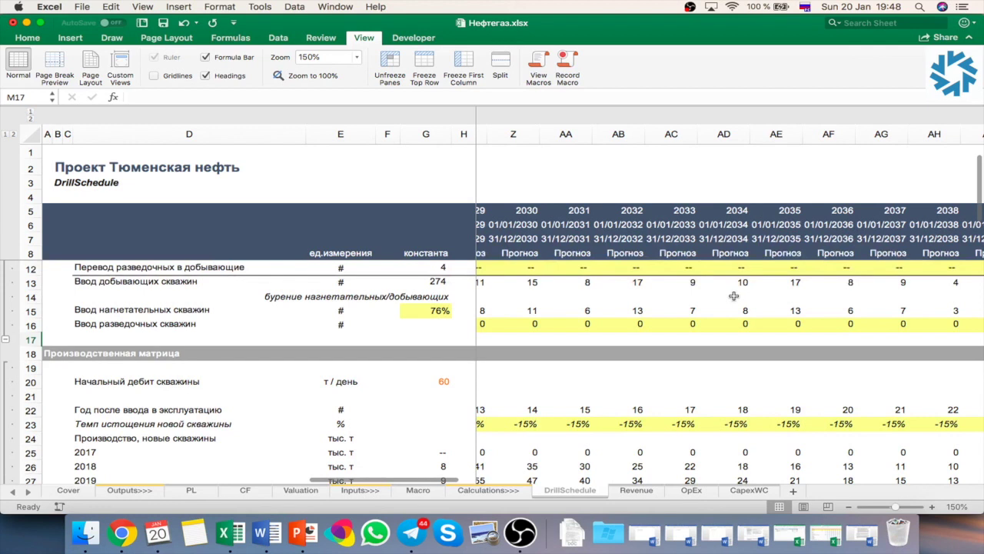
scroll(734, 296, right, 1)
scroll(734, 296, up, 1)
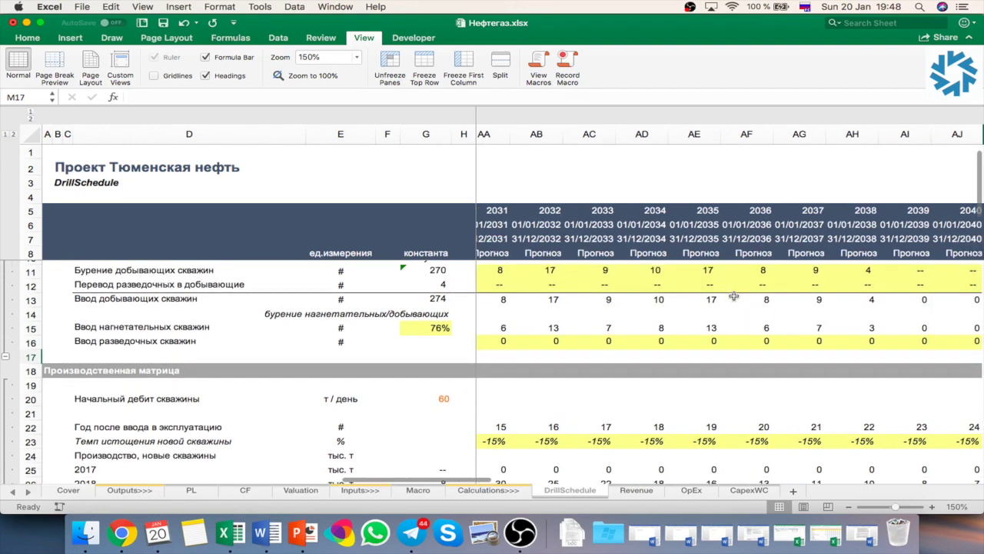
scroll(734, 296, up, 1)
scroll(734, 296, down, 2)
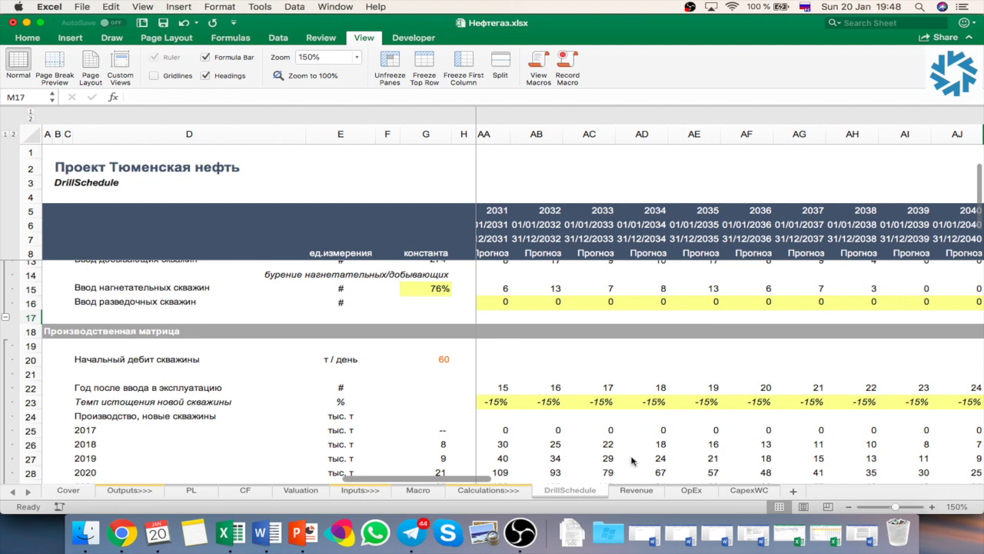
click(635, 486)
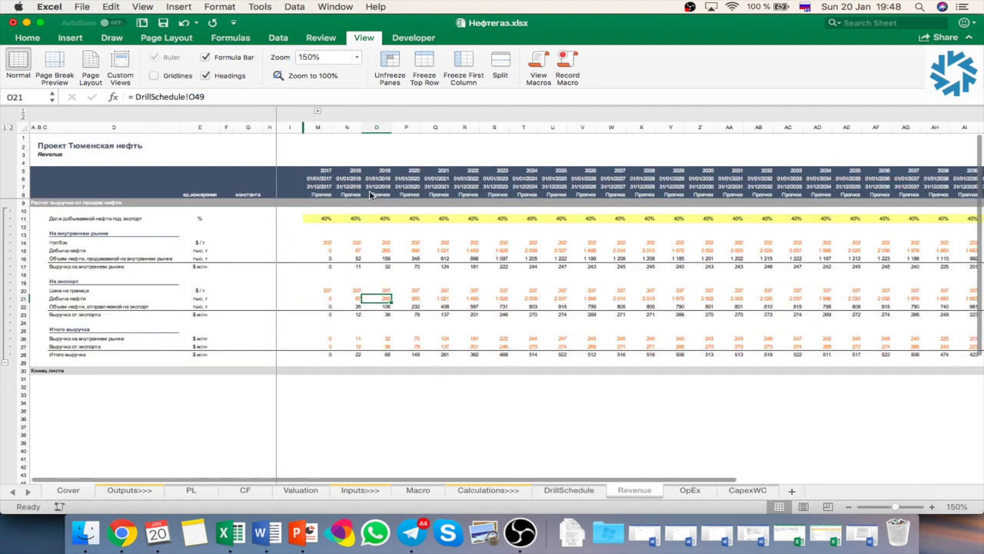
- Set the Revenue sheet's zoom to 150% and scroll down to the revenue figures
click(302, 293)
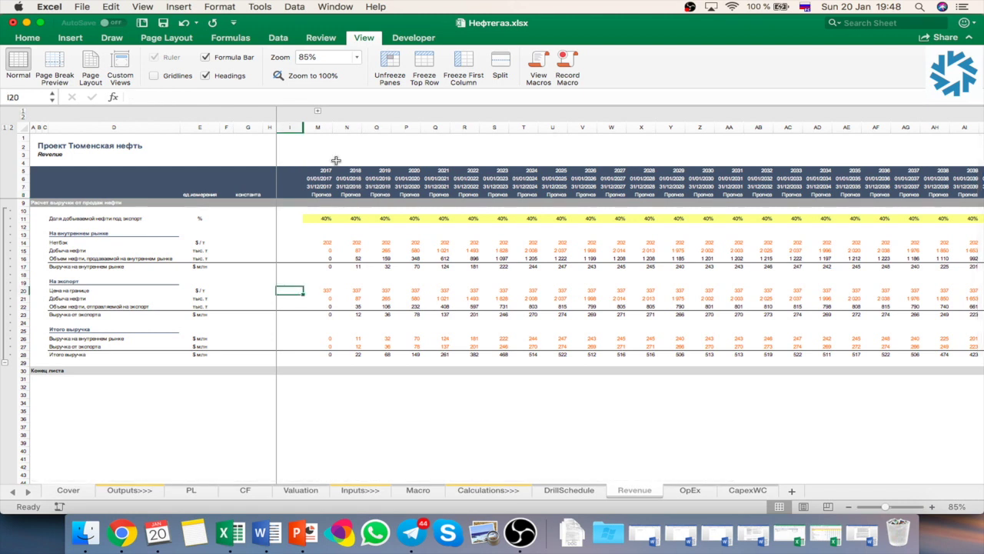
click(314, 56)
text(150)
key(Return)
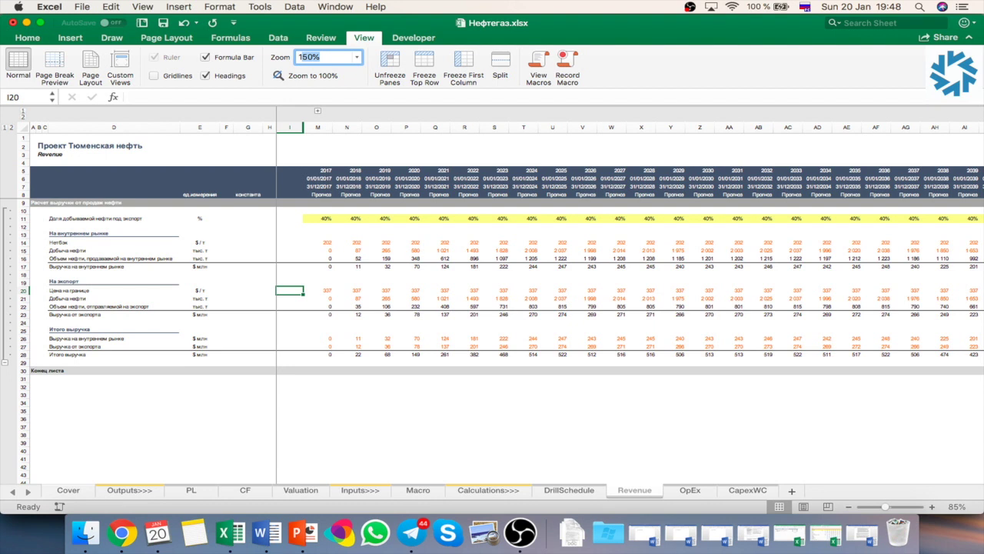
key(Return)
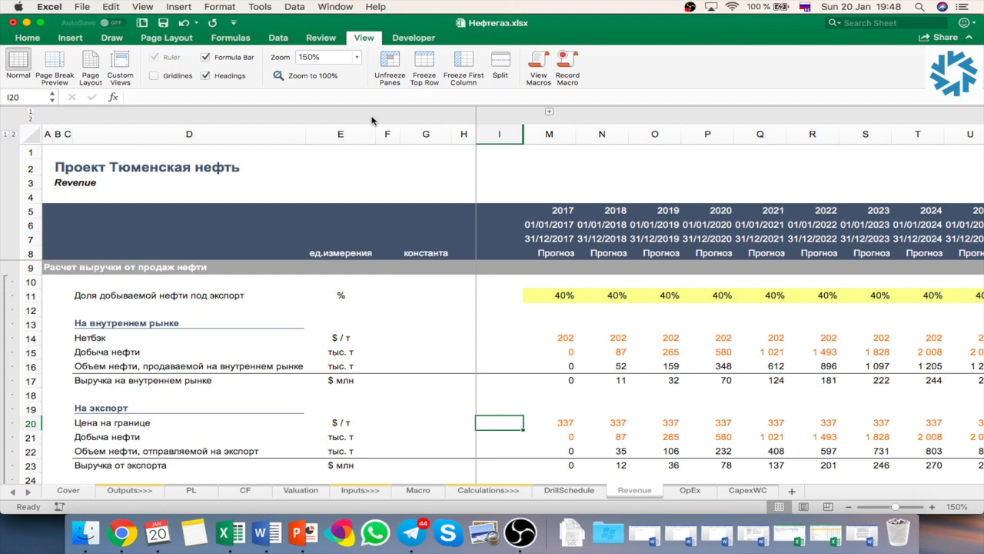
scroll(311, 363, down, 2)
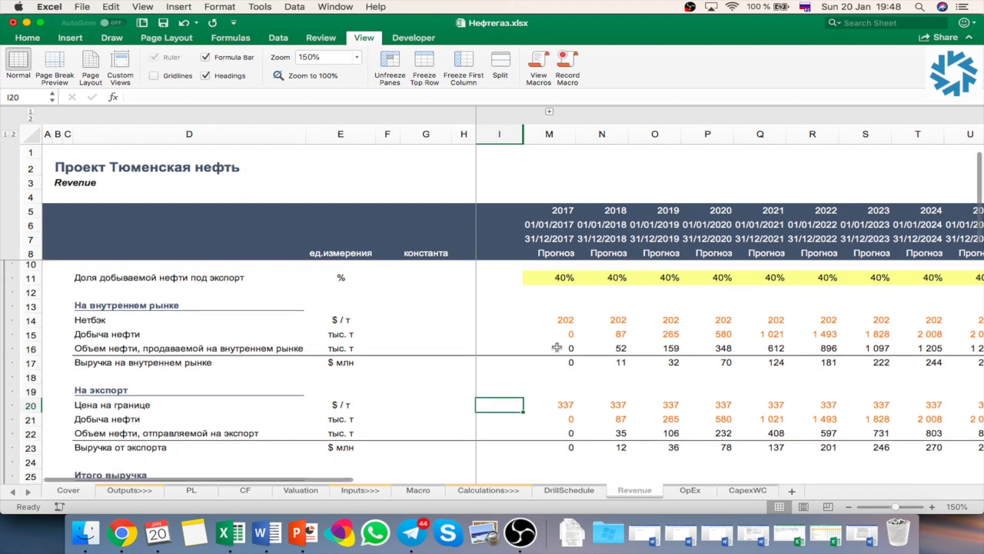
- Inspect the 2017 netback formula in M14 and the oil production formulas along row 15
click(568, 333)
click(570, 324)
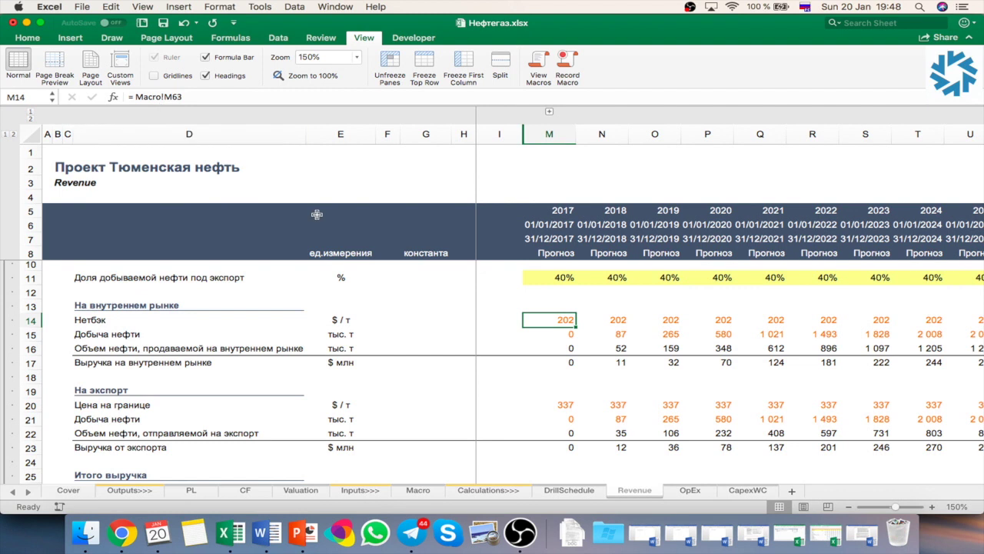
key(Down)
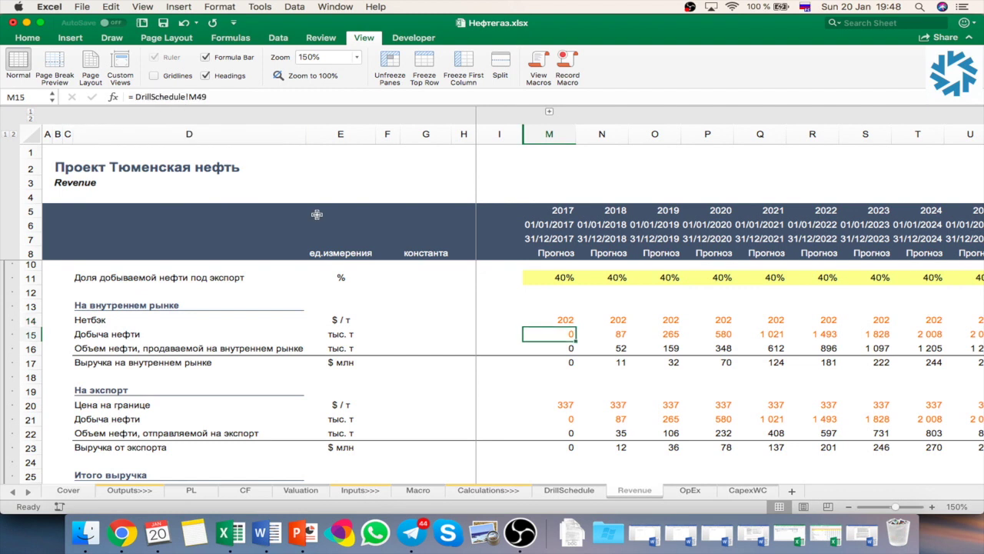
key(Right)
key(Right)
key(Right)
key(Right)
key(Right)
key(Right)
key(Right)
key(Right)
key(Left)
key(Left)
key(Left)
key(Left)
key(Left)
key(Left)
key(Left)
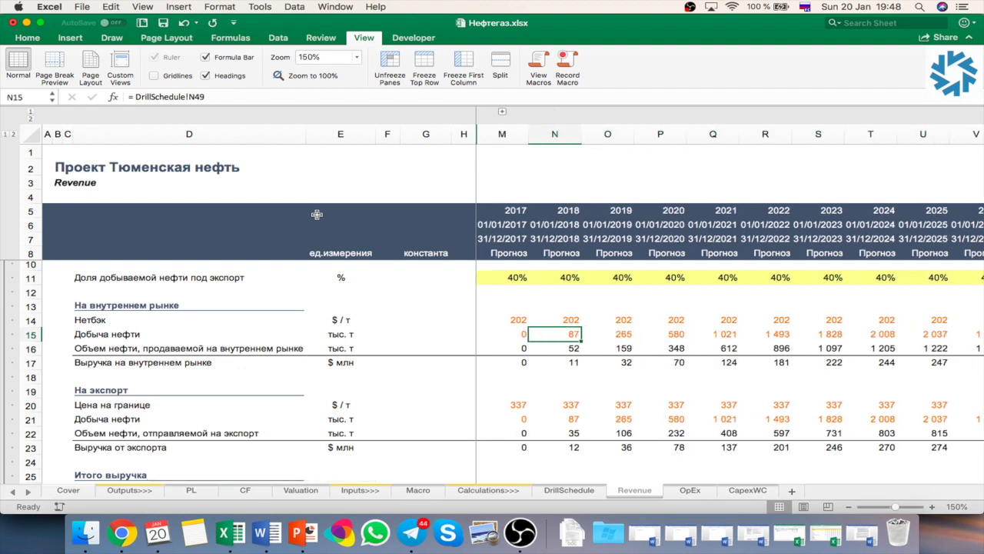
key(Left)
key(Left)
key(Left)
- Trace the 2018 domestic revenue (N17) and domestic volume (N16) formulas, leaving both unchanged
key(Right)
key(Down)
key(Right)
key(Down)
key(Right)
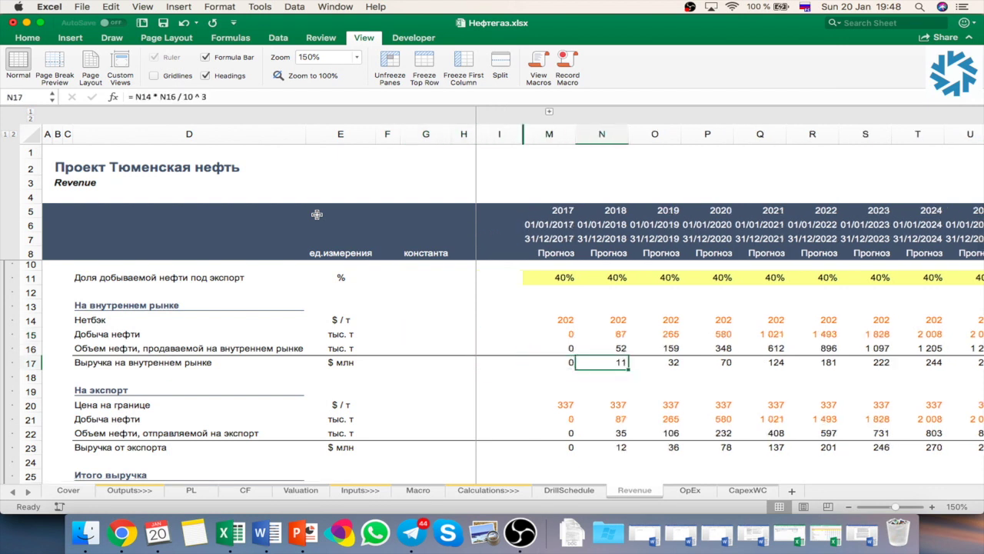
key(Up)
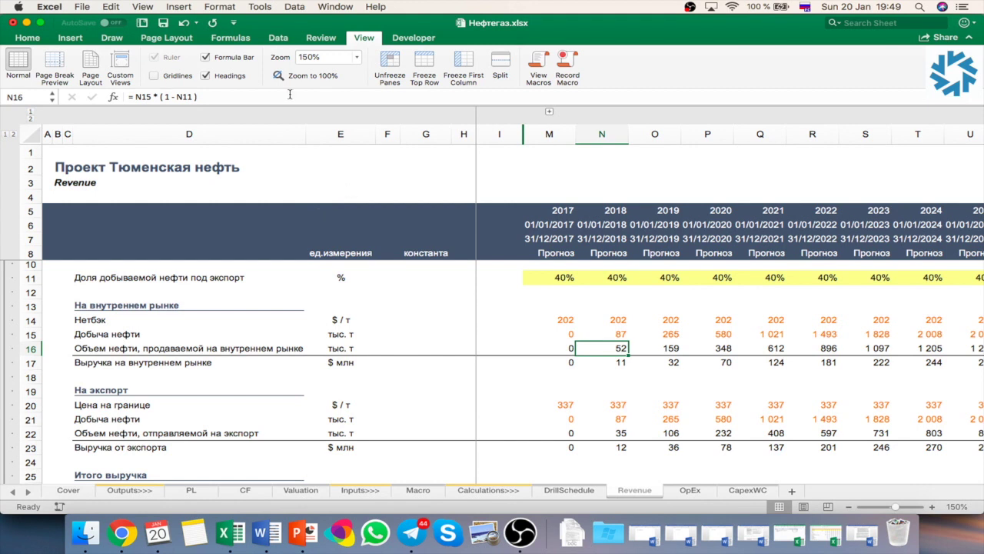
key(F2)
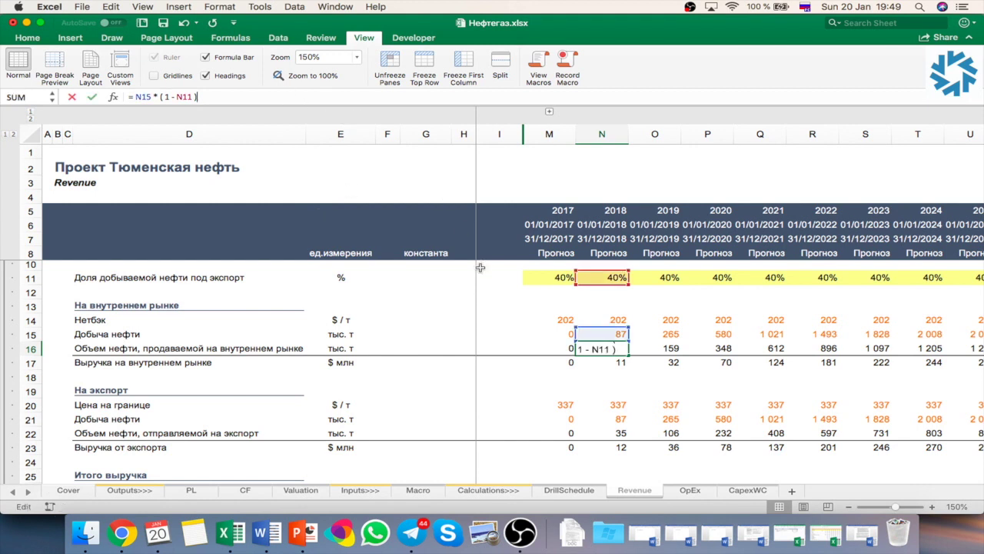
key(Return)
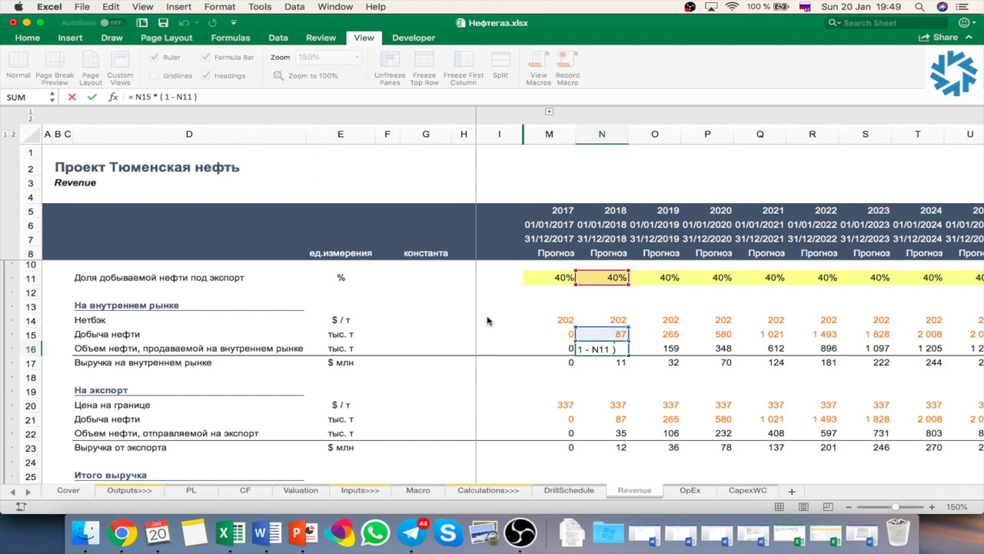
scroll(429, 345, up, 1)
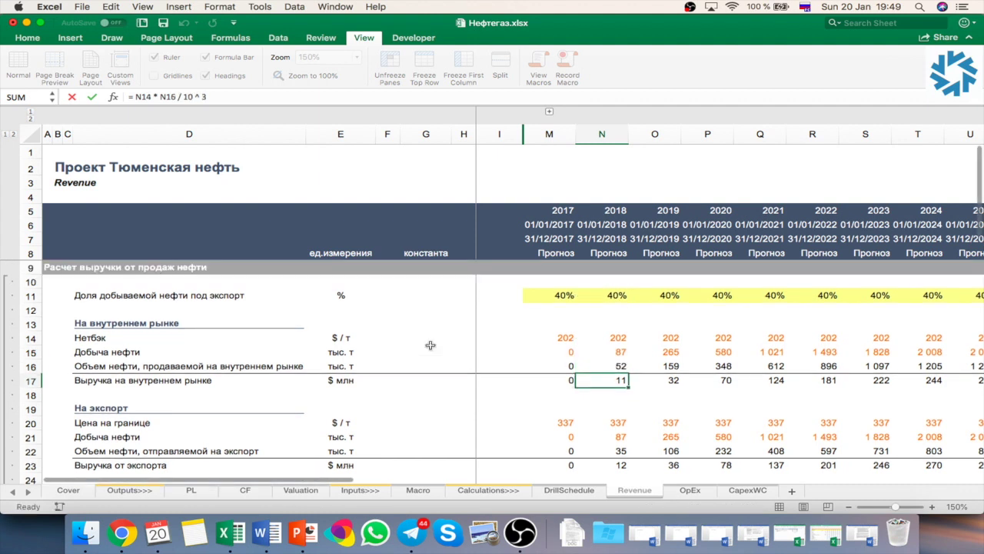
key(Escape)
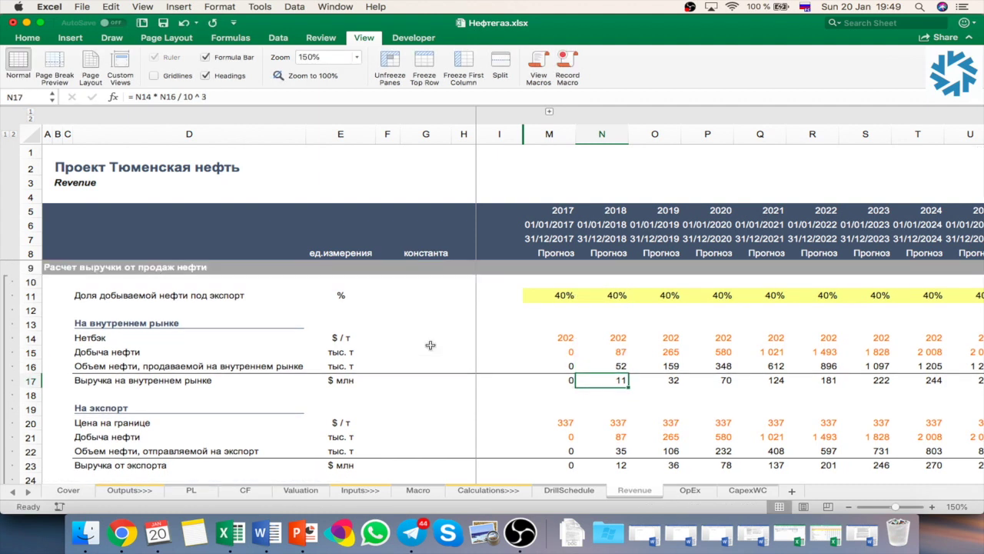
click(574, 299)
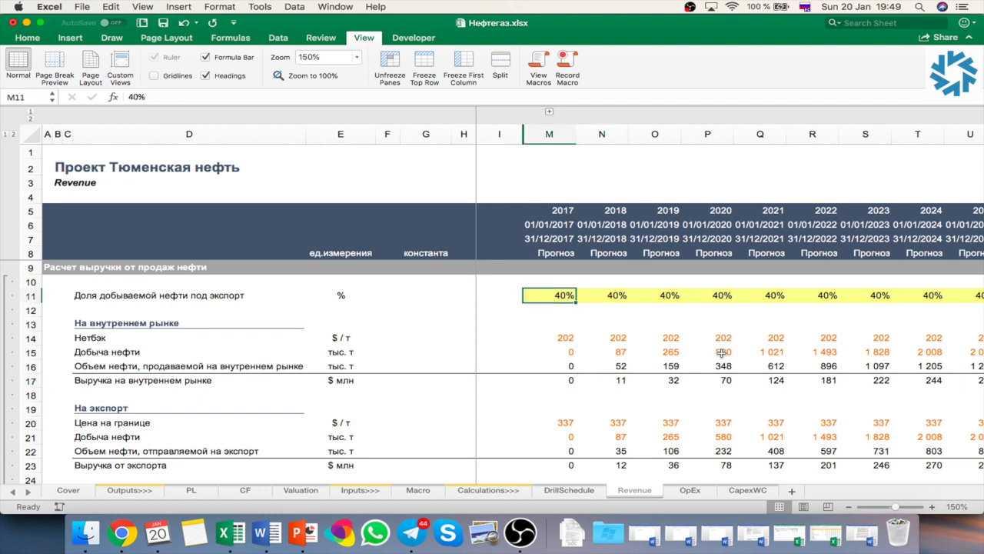
key(Right)
key(Right)
key(Left)
key(Left)
scroll(621, 408, down, 5)
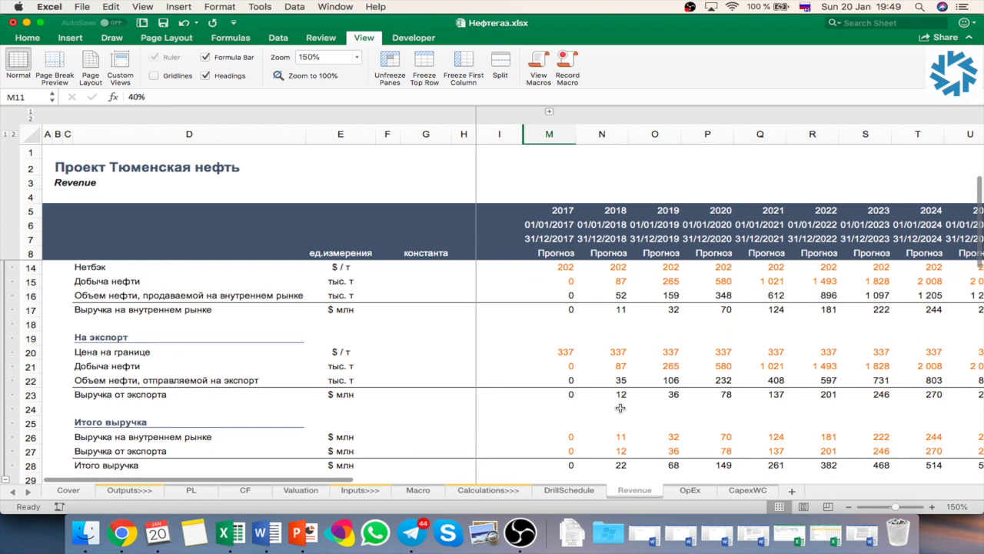
scroll(621, 408, up, 5)
scroll(620, 408, up, 5)
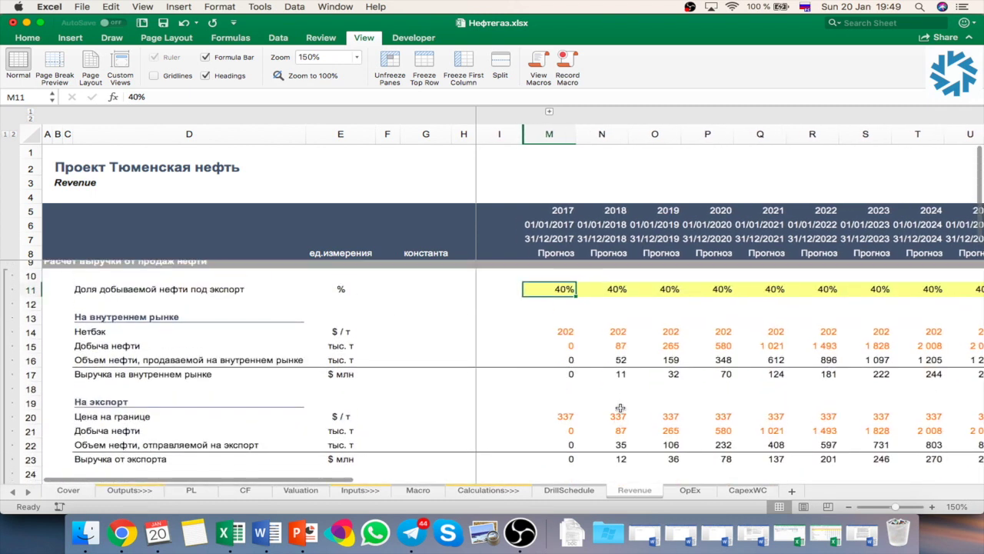
scroll(541, 363, down, 3)
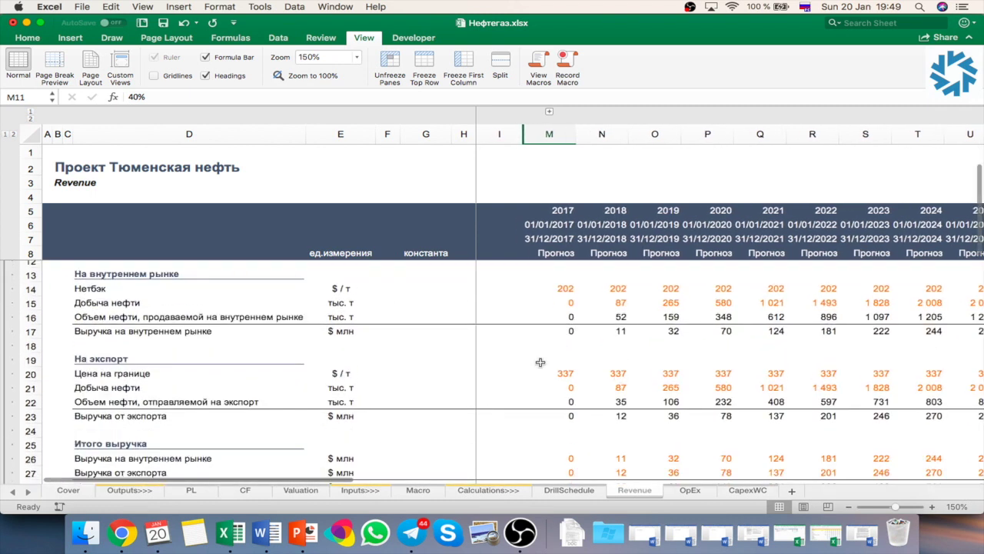
scroll(540, 362, down, 1)
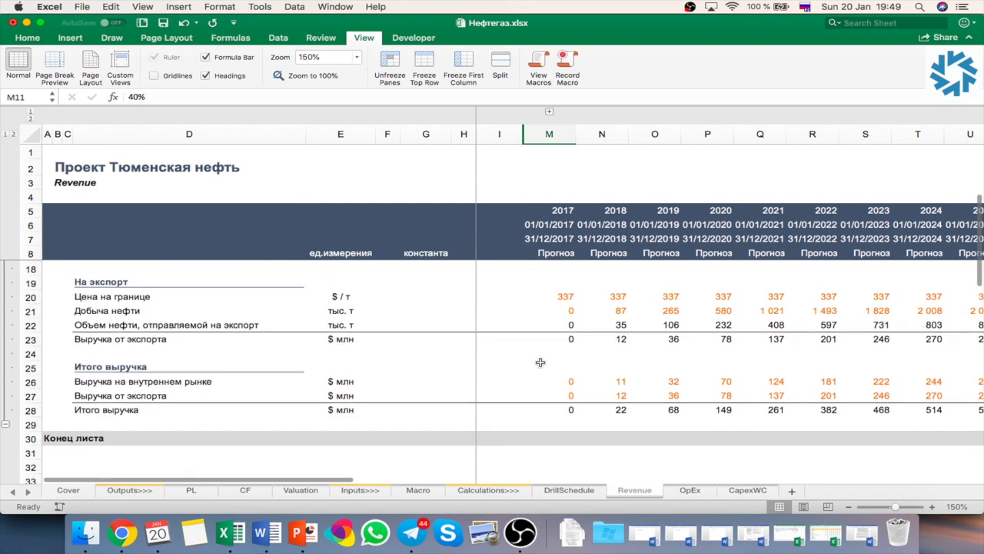
scroll(607, 372, right, 1)
scroll(654, 384, right, 3)
scroll(664, 388, up, 1)
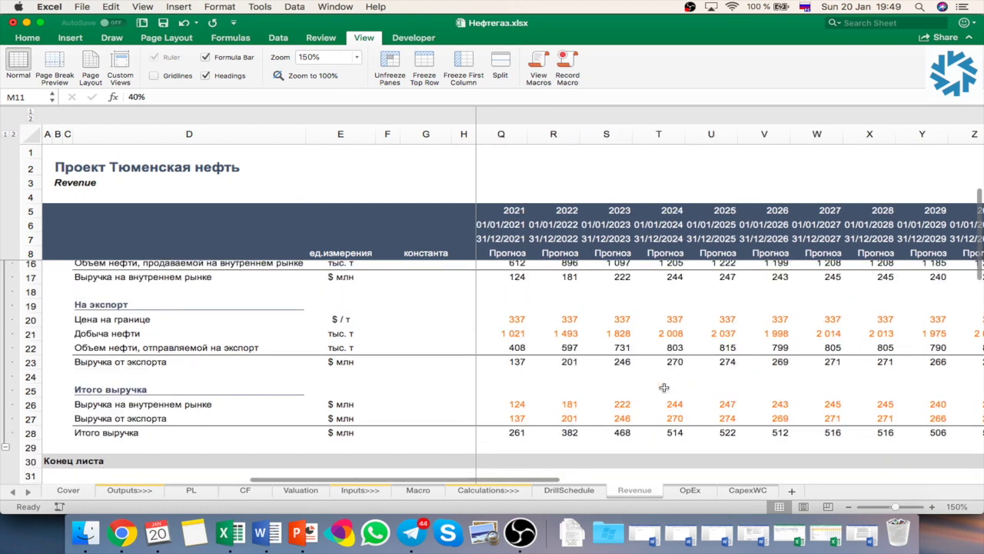
scroll(664, 387, right, 3)
scroll(663, 387, up, 1)
scroll(662, 386, right, 4)
scroll(663, 388, up, 1)
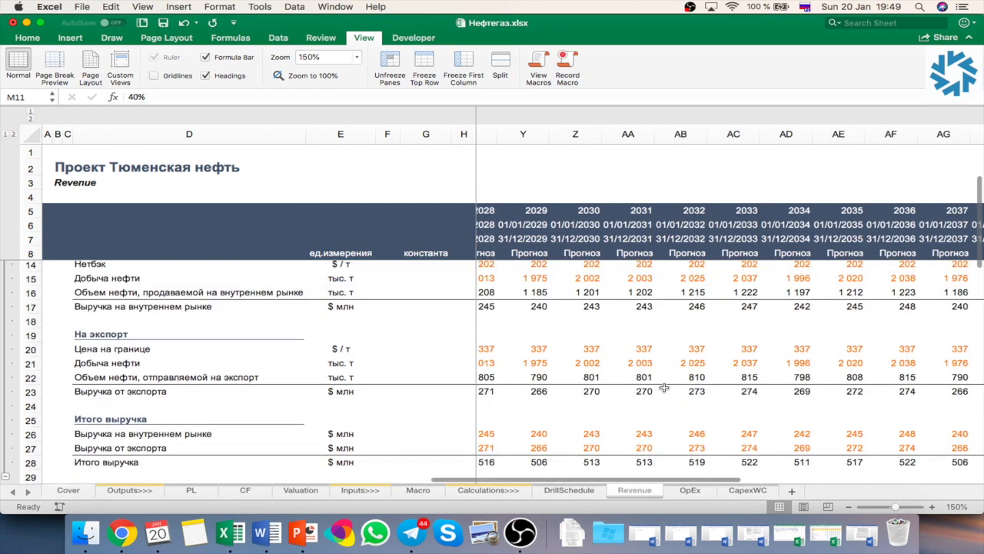
scroll(663, 388, right, 3)
scroll(664, 387, down, 2)
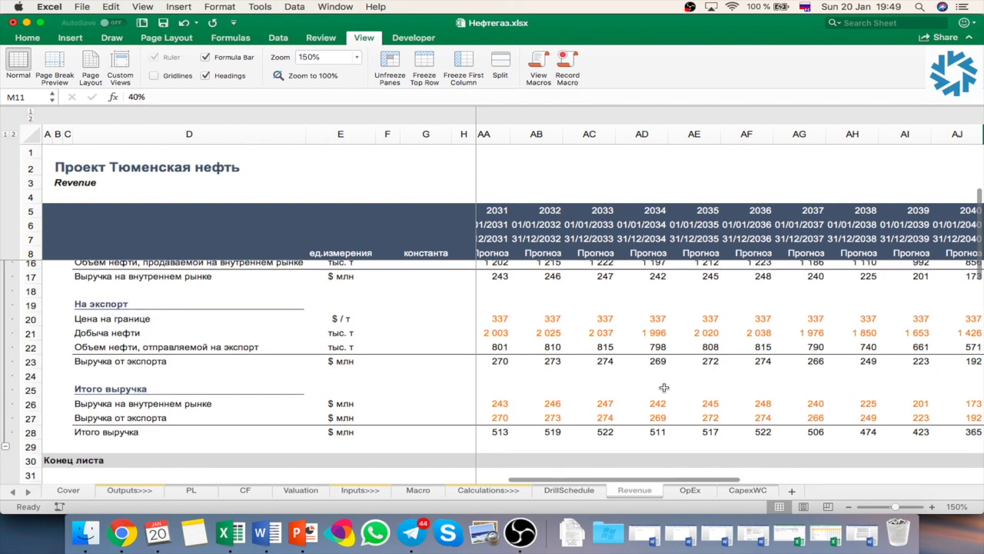
scroll(738, 390, left, 4)
scroll(741, 391, up, 1)
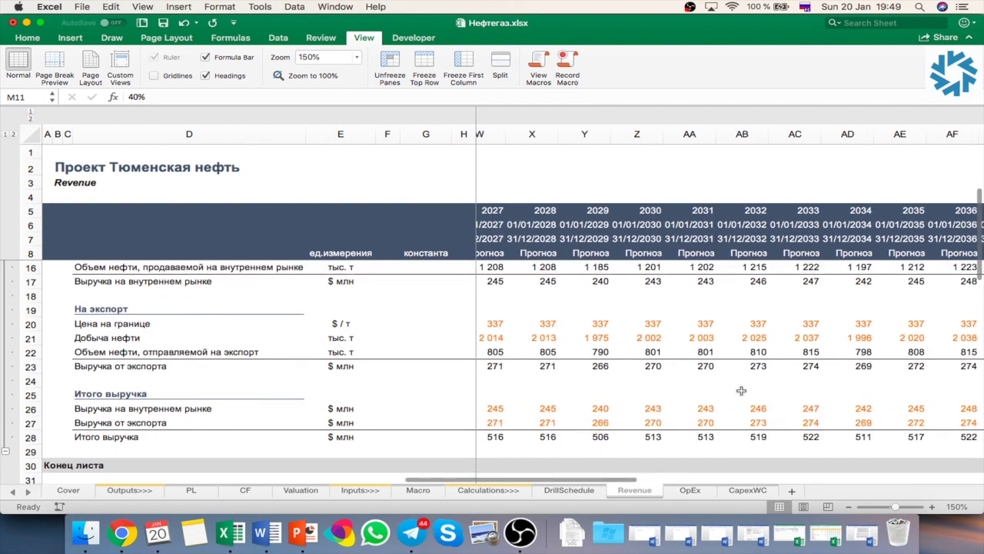
scroll(742, 390, left, 10)
scroll(741, 391, down, 1)
scroll(741, 391, right, 2)
scroll(741, 390, right, 4)
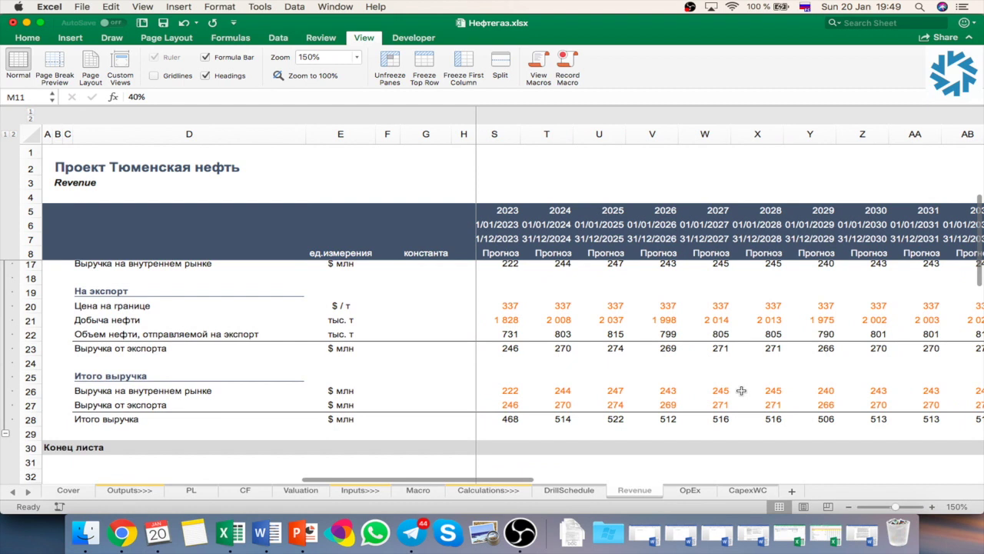
scroll(741, 391, right, 7)
scroll(742, 391, up, 1)
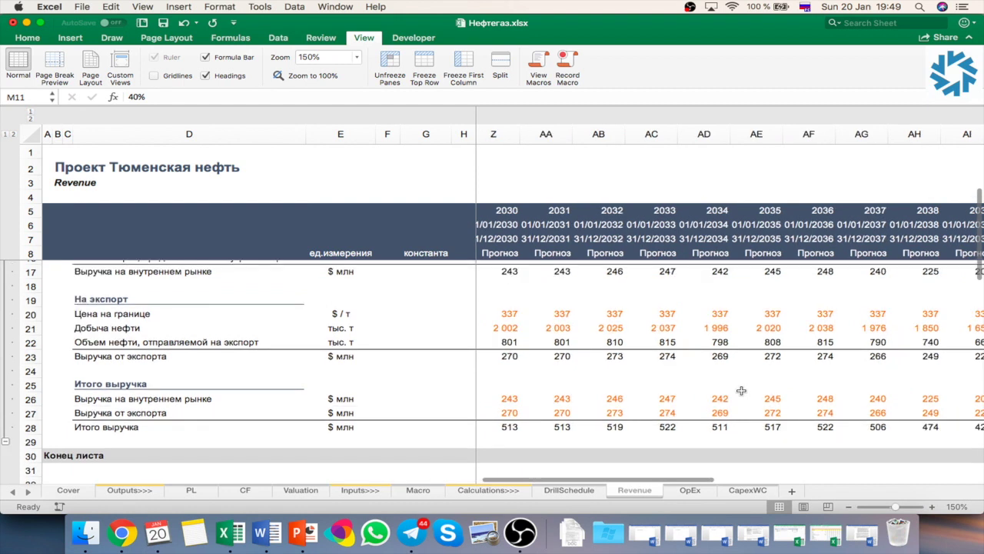
scroll(742, 391, right, 1)
scroll(741, 391, down, 1)
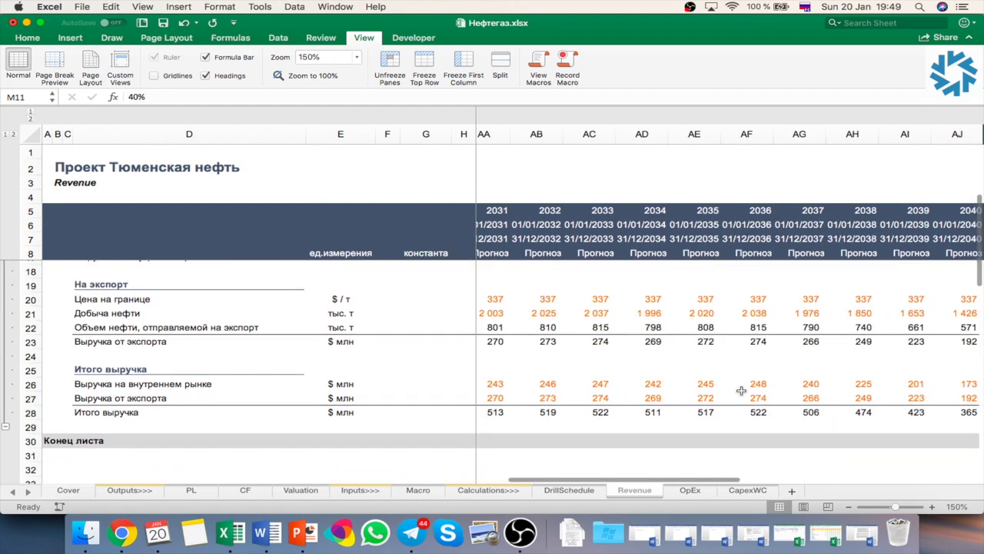
scroll(742, 391, down, 1)
scroll(741, 391, left, 1)
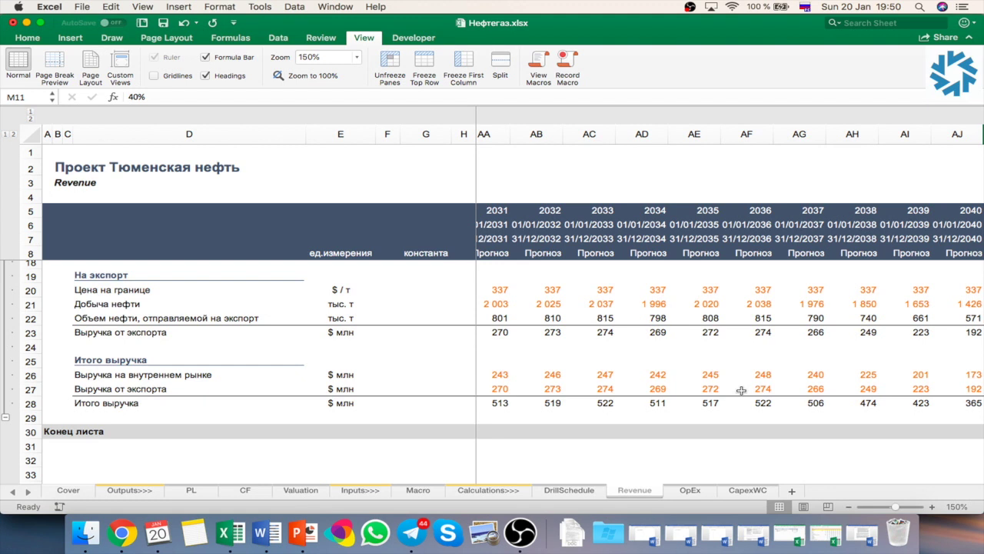
scroll(703, 365, up, 5)
scroll(703, 365, left, 4)
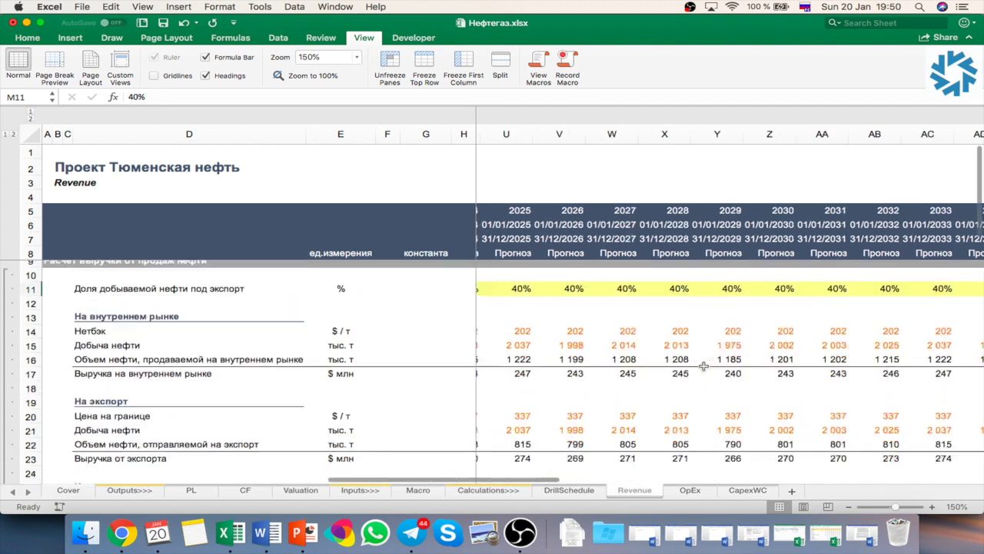
scroll(704, 366, left, 4)
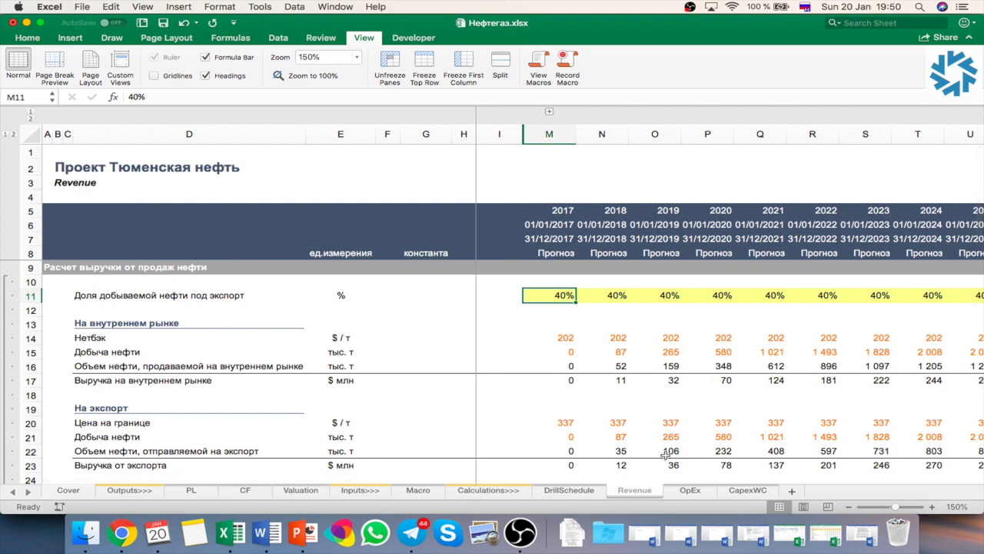
click(683, 489)
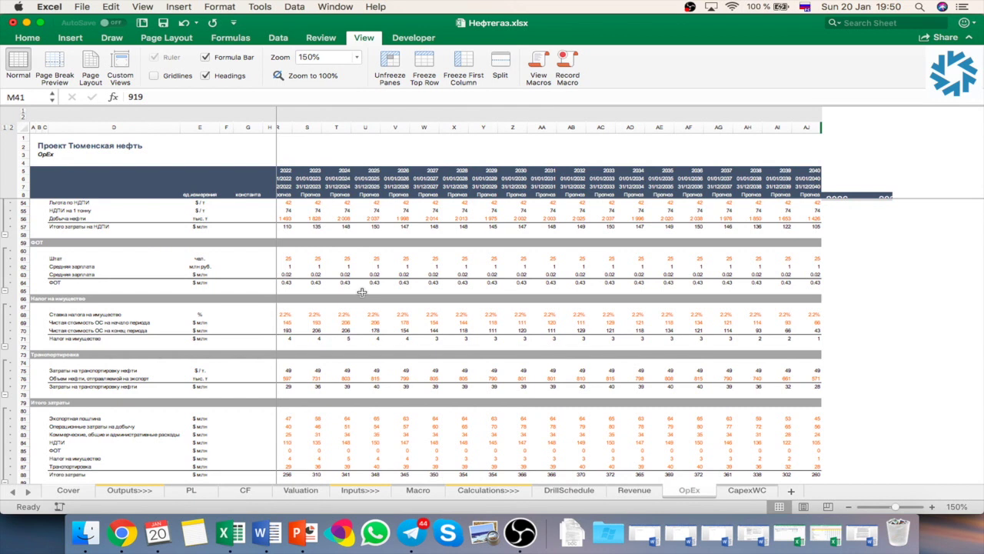
- Set the OpEx sheet's zoom to 150% to read the НДПИ rate block
ctrl+scroll(325, 154, down, 5)
scroll(193, 261, up, 3)
scroll(193, 262, up, 10)
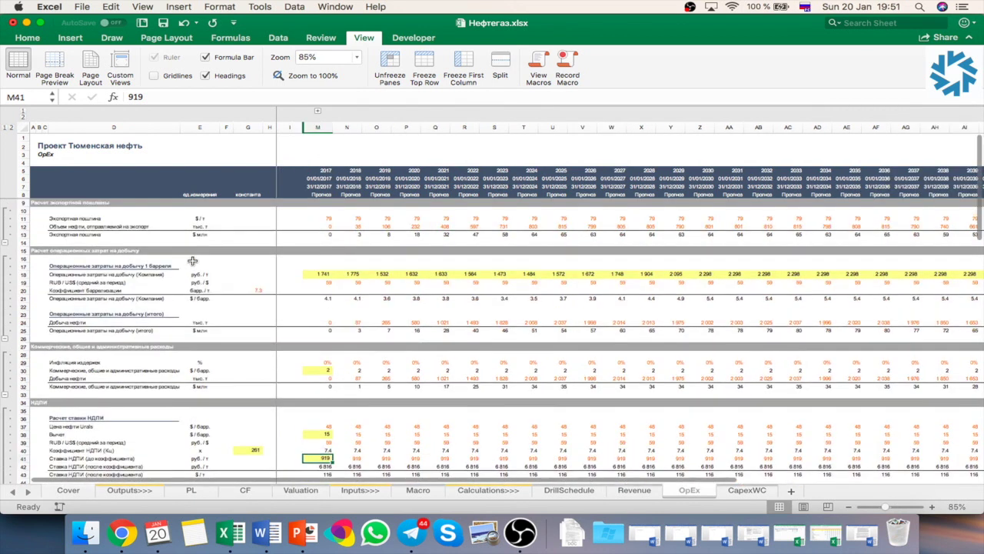
click(319, 56)
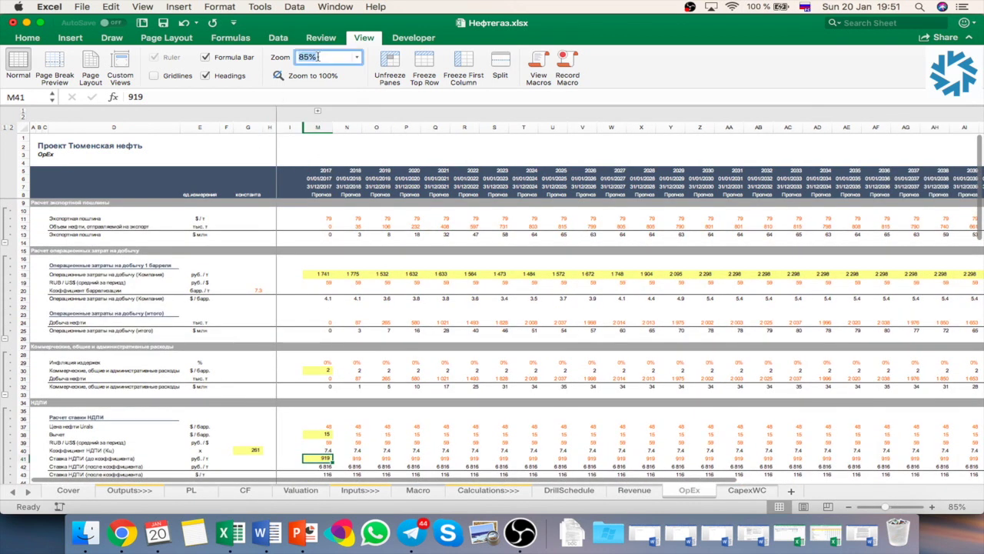
text(150)
key(Return)
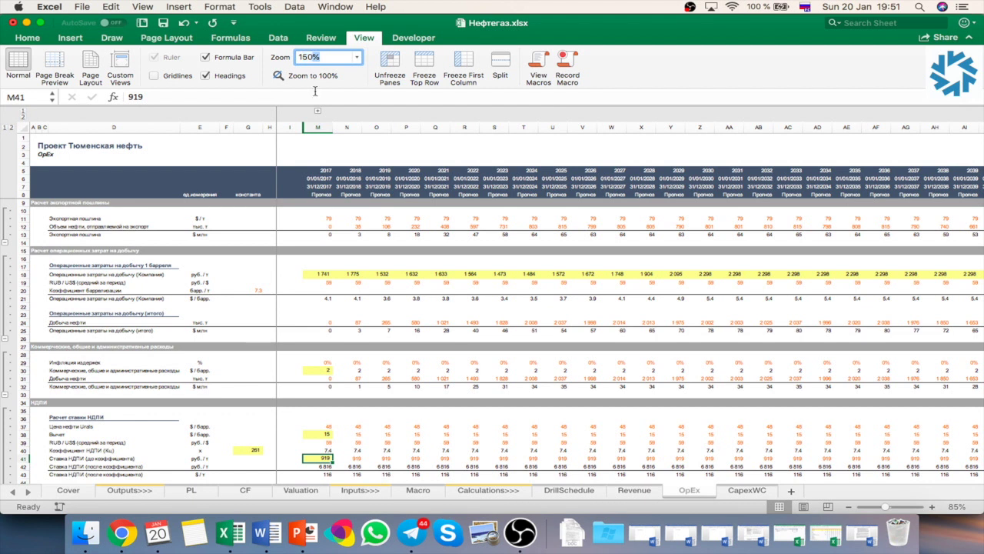
key(Return)
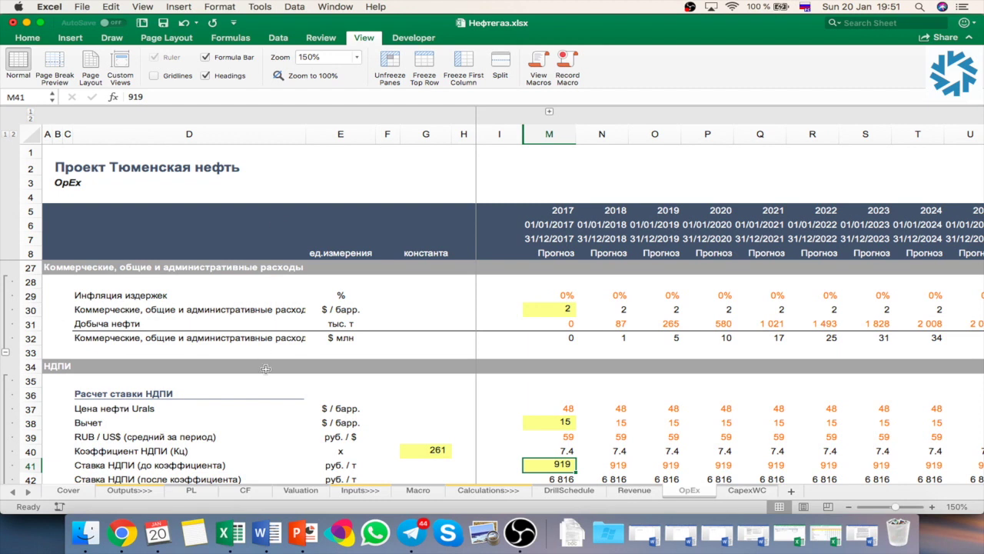
click(567, 298)
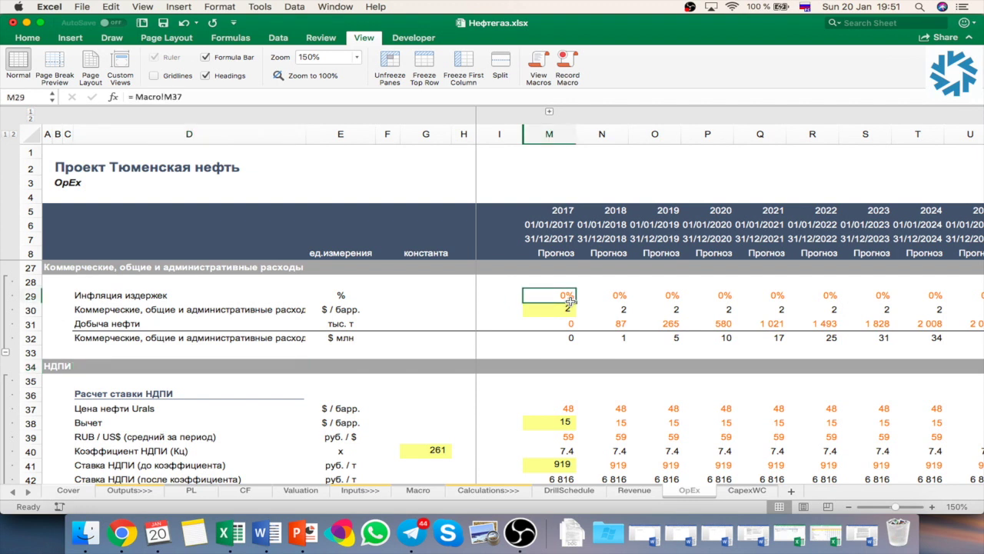
click(567, 309)
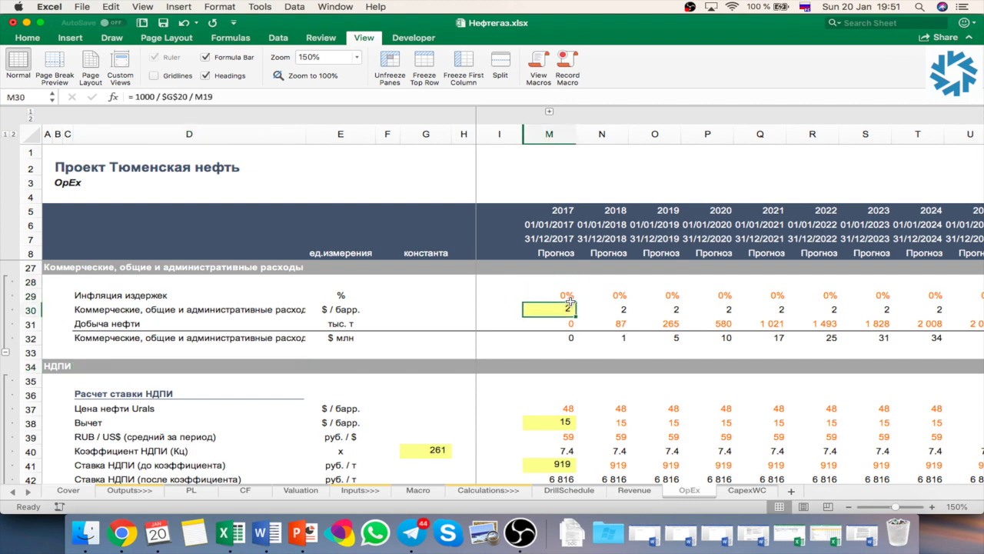
key(Down)
scroll(538, 417, down, 1)
key(Down)
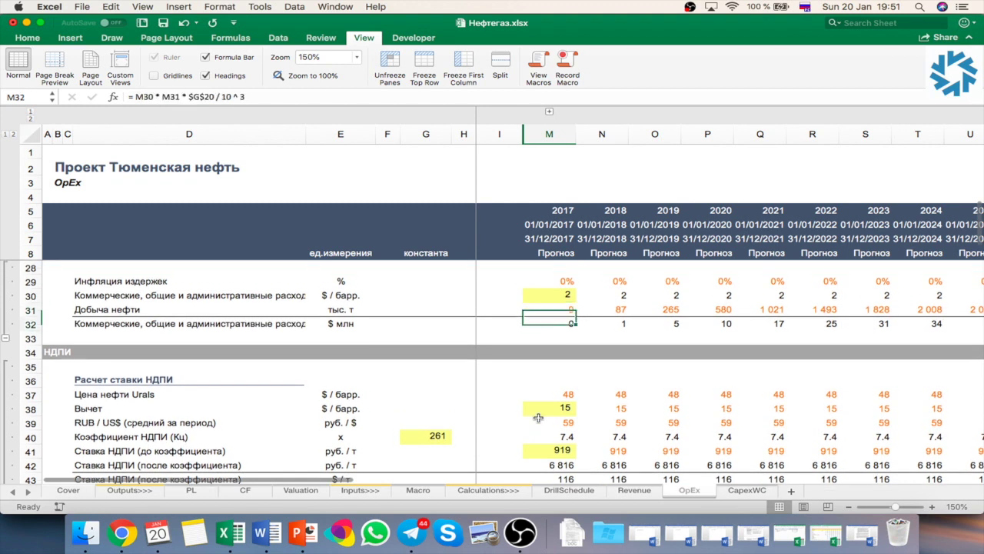
key(Right)
key(Right)
key(Right)
key(Right)
key(Right)
key(Right)
scroll(527, 411, down, 1)
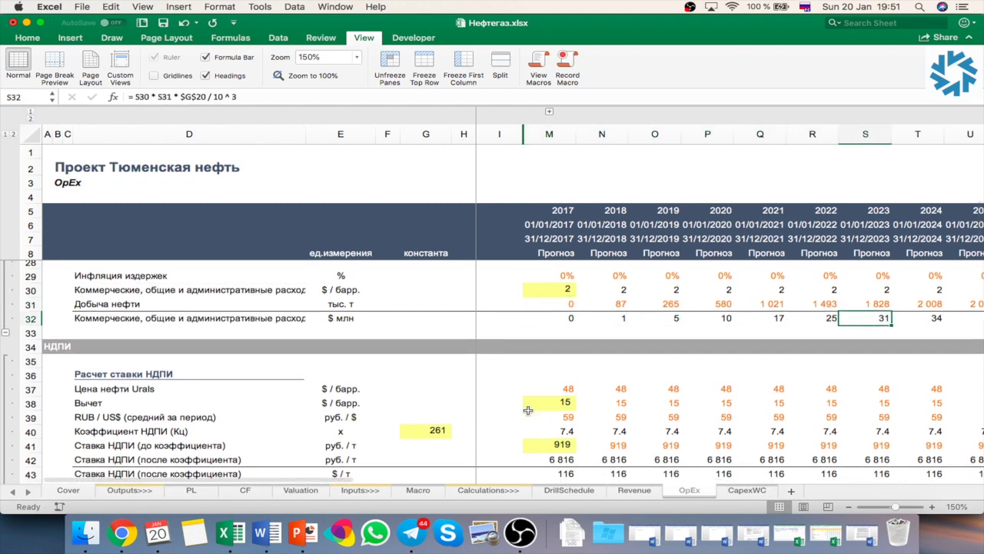
scroll(527, 410, down, 4)
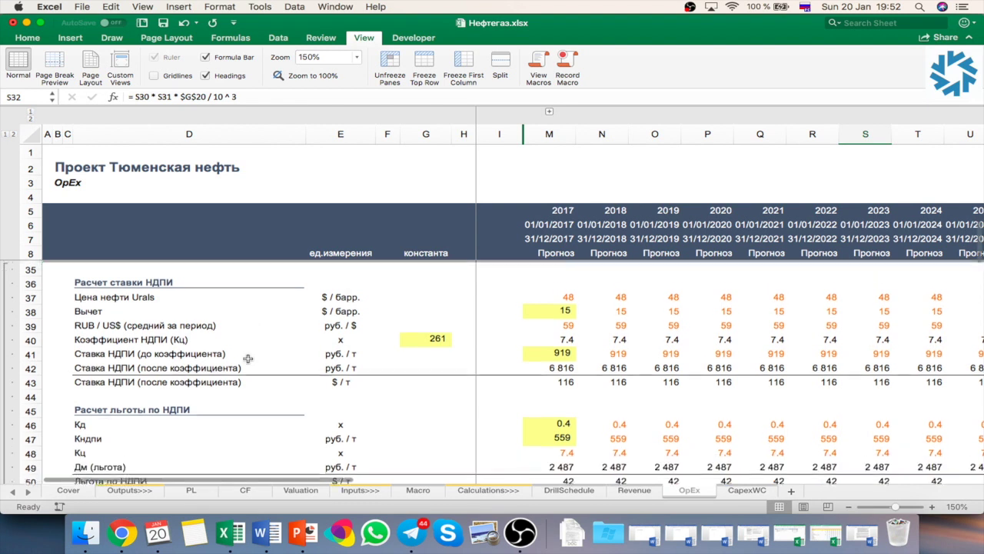
- Scroll down the OpEx sheet past the НДПИ and ФОТ blocks to property tax and transportation
scroll(247, 358, down, 5)
scroll(248, 358, up, 5)
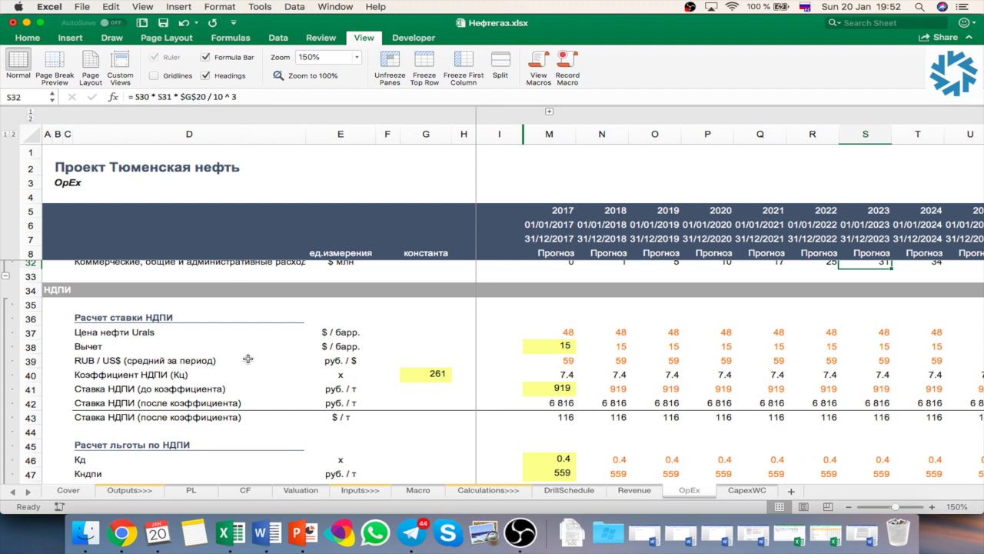
scroll(217, 386, down, 2)
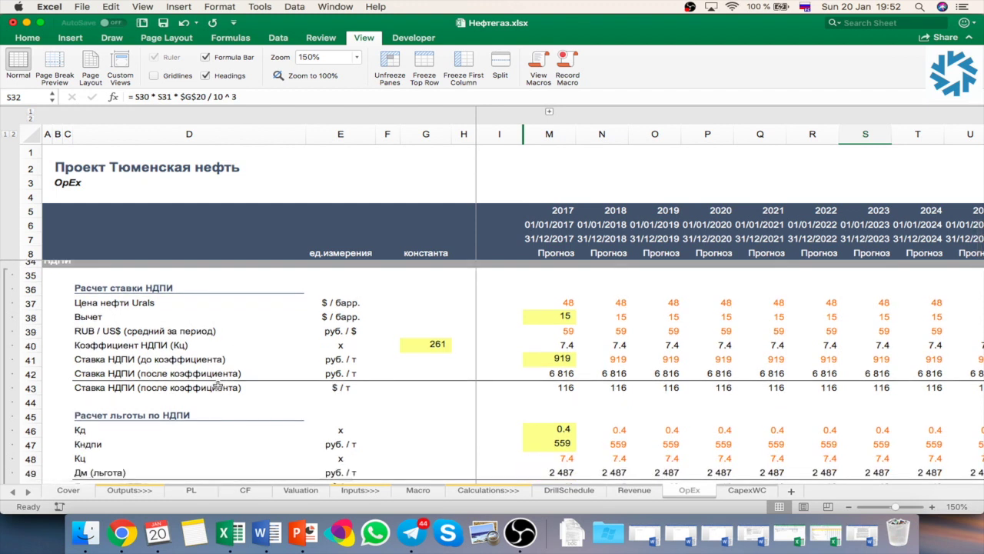
scroll(218, 385, down, 3)
scroll(217, 385, down, 3)
scroll(218, 386, down, 2)
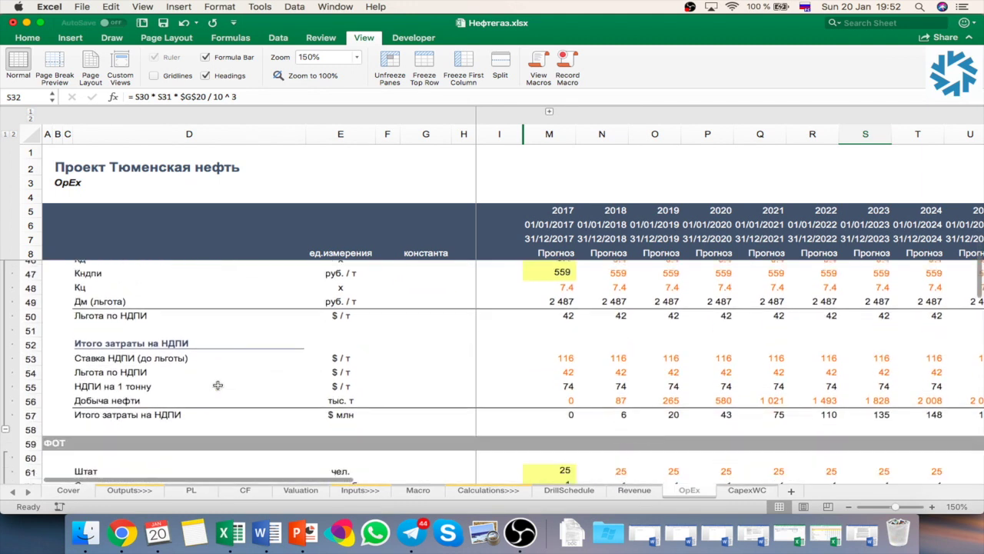
scroll(218, 385, down, 3)
scroll(218, 385, down, 2)
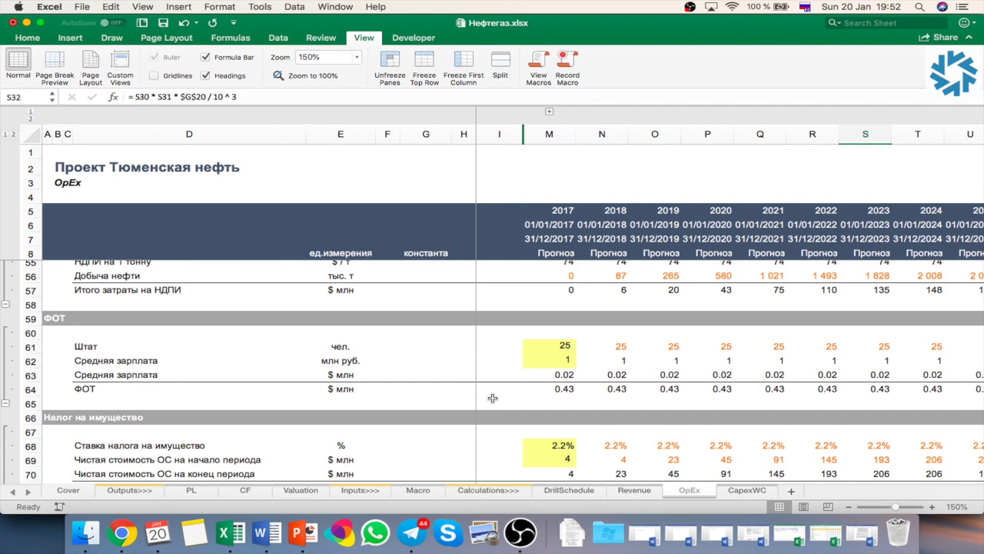
scroll(602, 385, down, 3)
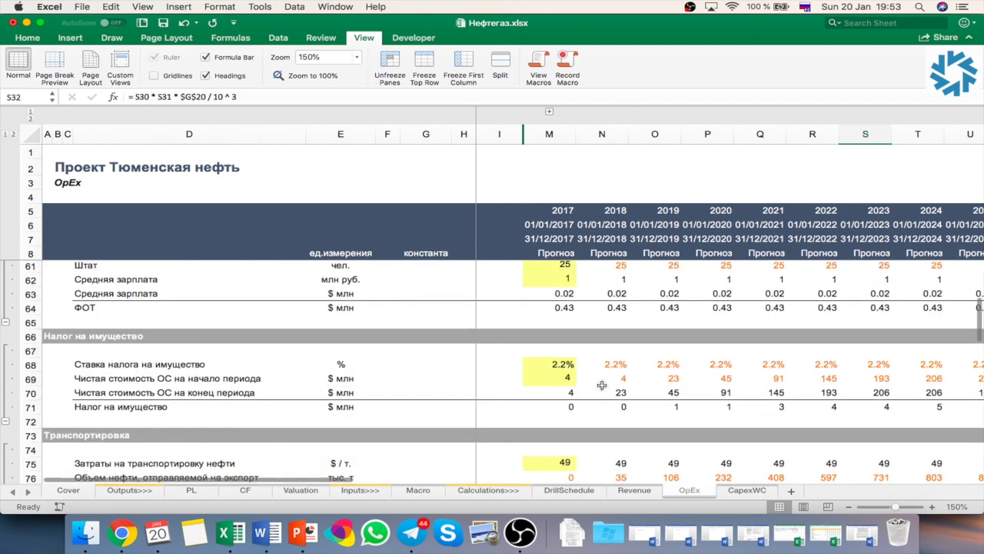
scroll(602, 385, down, 1)
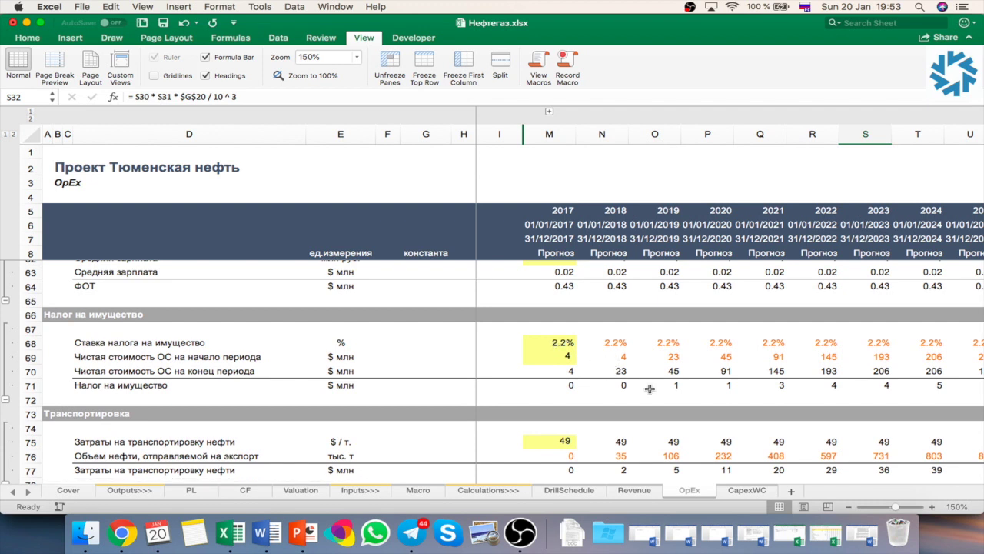
- Check the 2017 property-tax rate (M68), oil-transport cost (M75) and export duty total (M81)
click(562, 343)
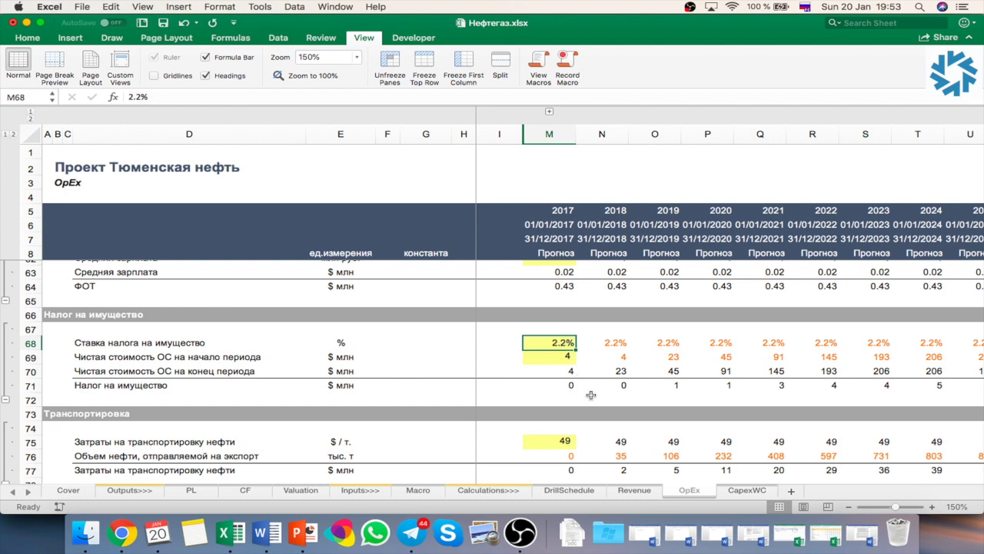
scroll(591, 394, down, 3)
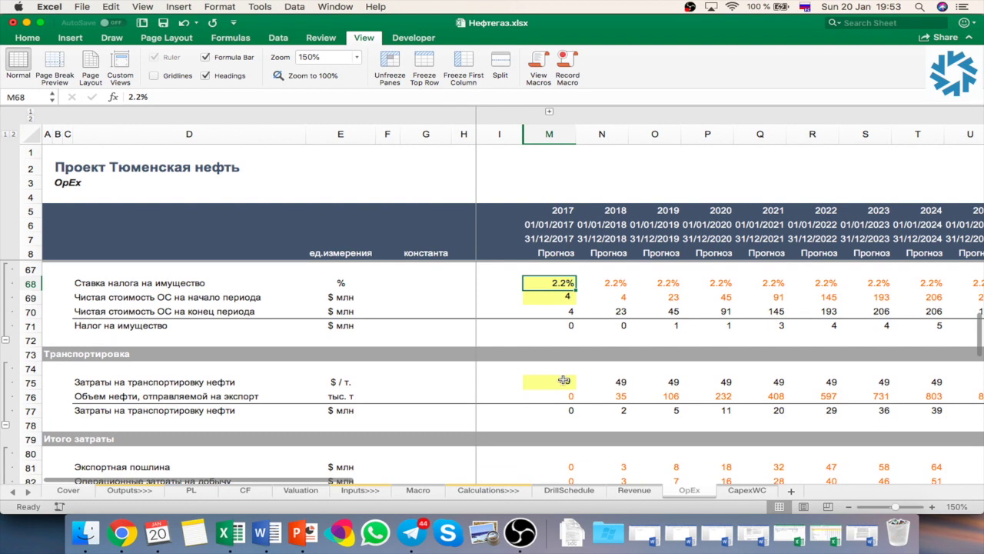
click(564, 379)
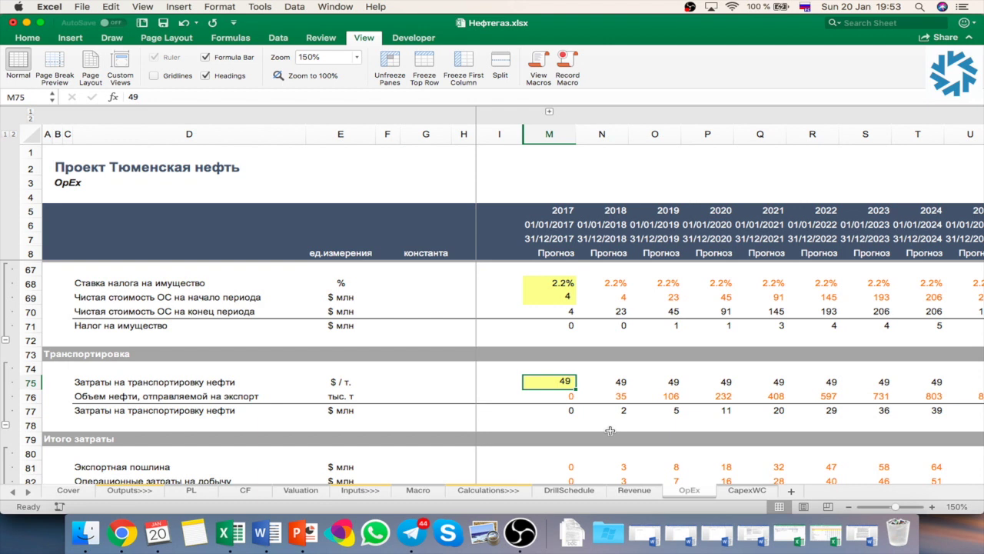
scroll(610, 431, down, 5)
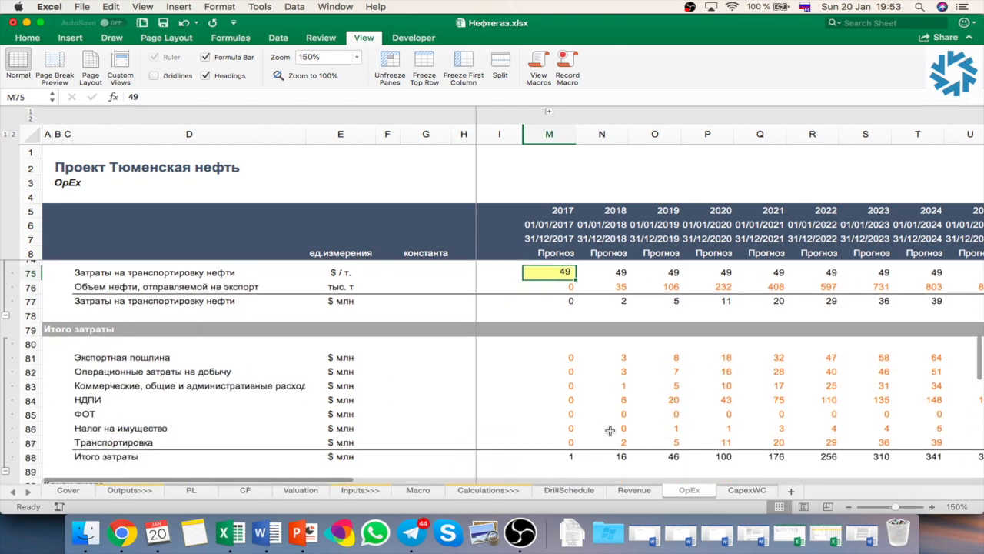
click(568, 305)
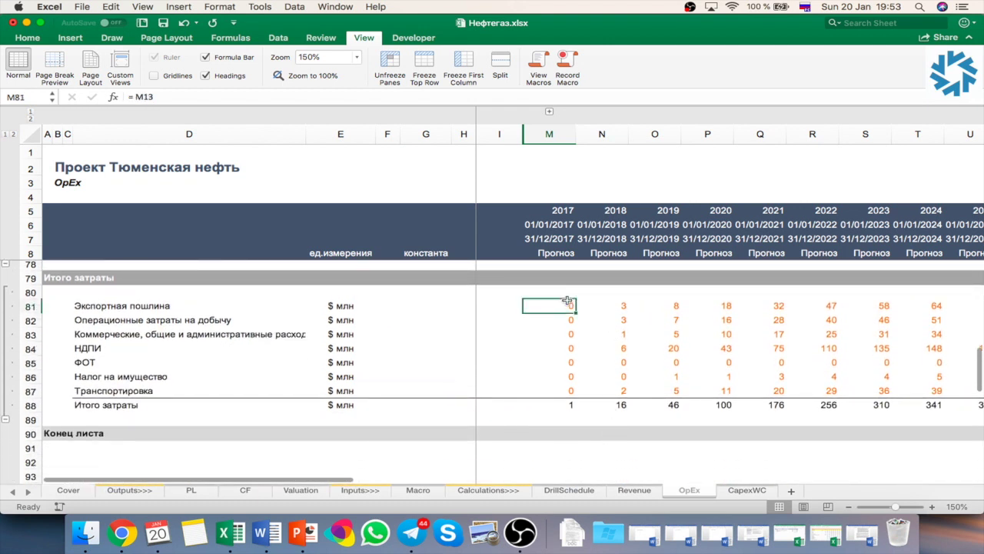
- Check the 2017 production operating cost formula and return to the export duty label in column D
key(Down)
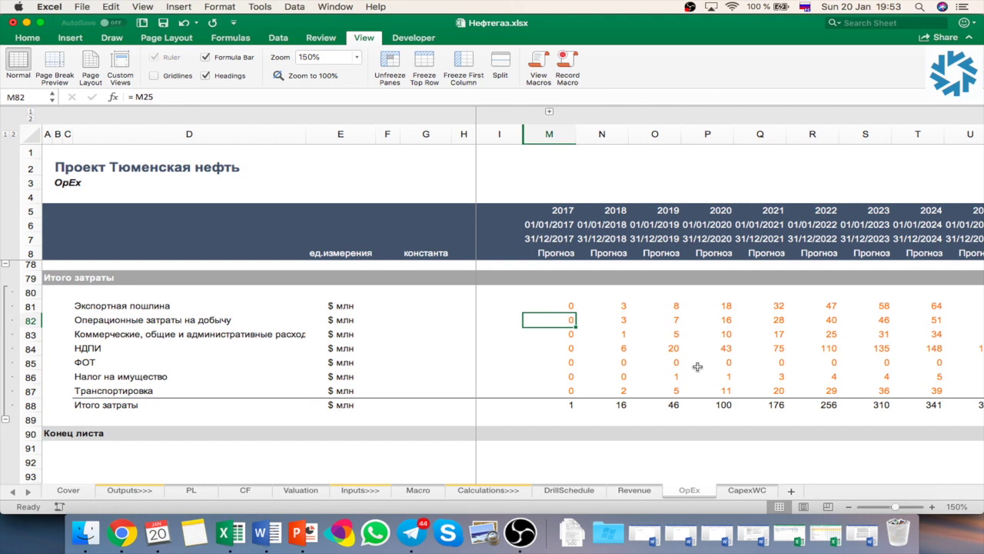
key(Left)
key(Left)
key(Up)
key(Up)
key(Left)
key(Down)
key(Left)
key(Up)
key(Left)
key(Down)
key(Left)
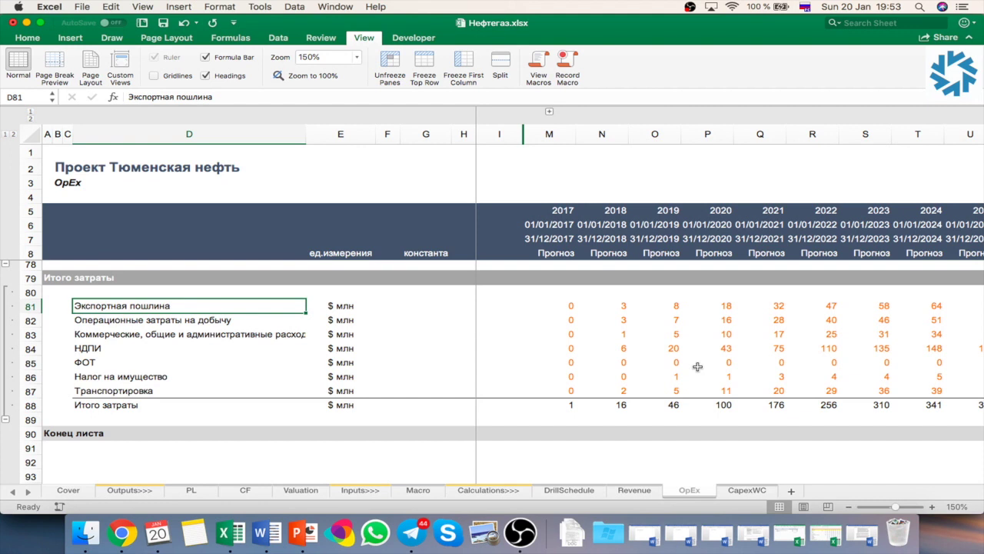
- Check the 2018 and 2019 НДПИ cost formulas, then bring the 2021–2029 columns into view
click(625, 350)
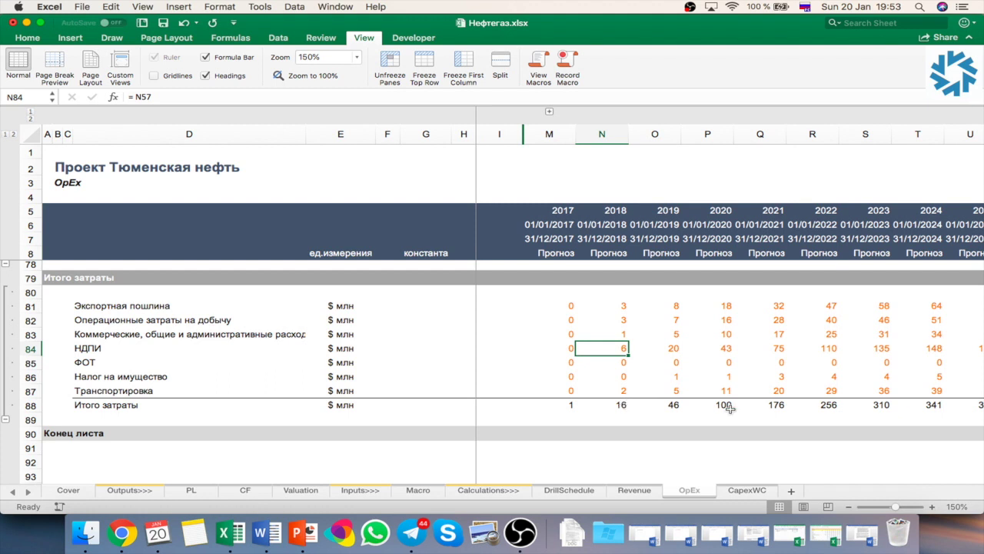
click(670, 351)
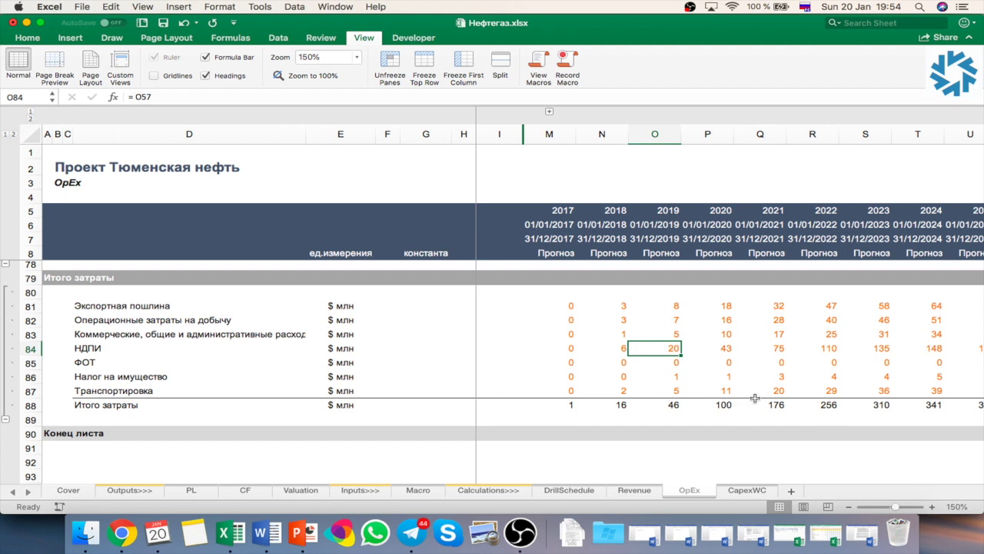
scroll(757, 397, right, 1)
scroll(758, 397, right, 1)
scroll(757, 397, right, 1)
scroll(757, 397, right, 2)
scroll(758, 397, right, 1)
scroll(757, 397, left, 2)
scroll(757, 397, up, 1)
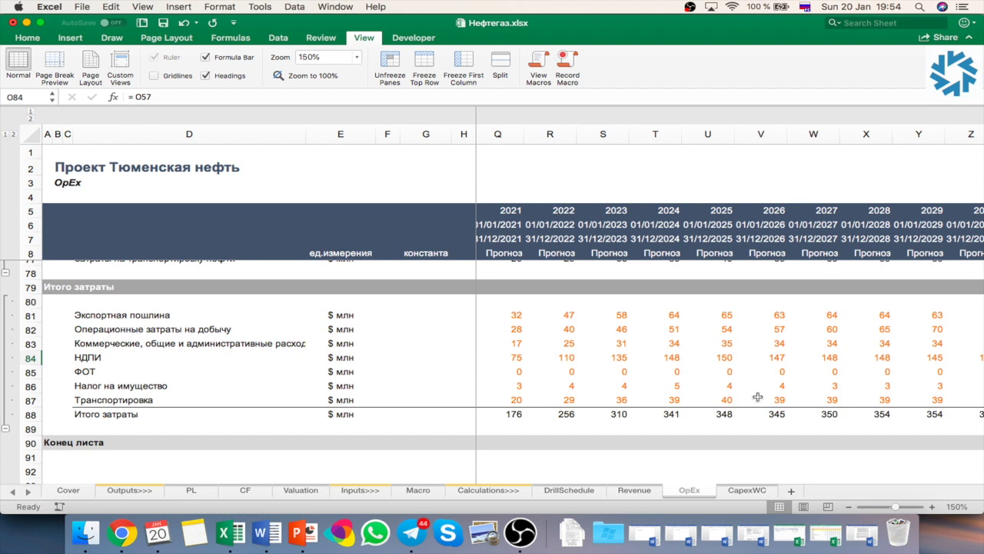
- Scroll the total-costs table back left to the 2017 column
scroll(554, 364, left, 4)
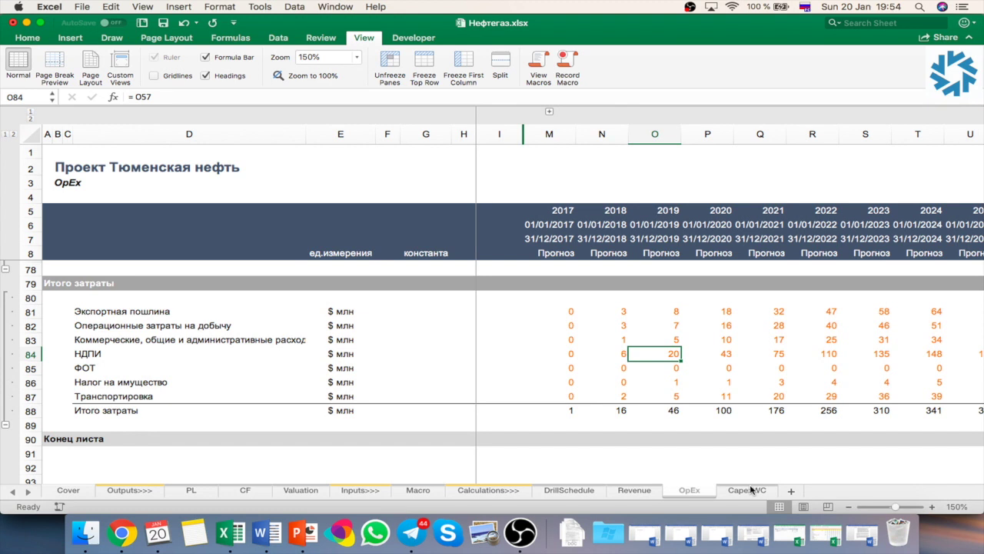
- Switch to the CapexWC sheet, try 85% zoom, then restore 150%
click(749, 489)
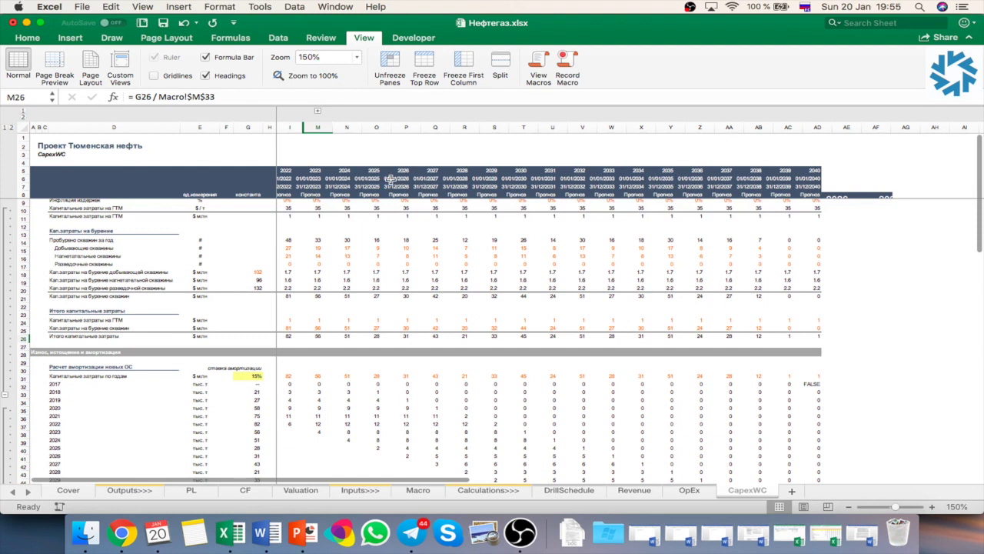
click(323, 60)
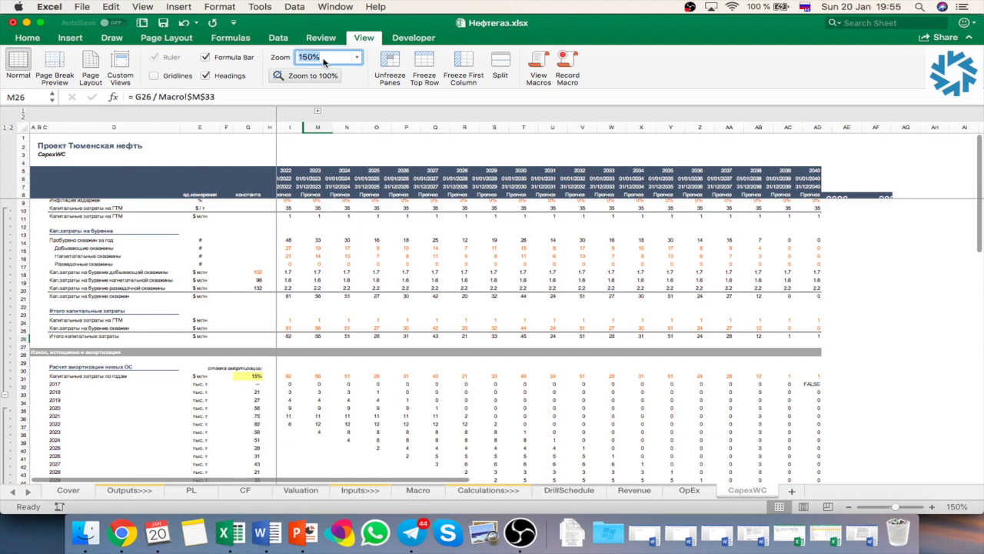
text(85)
key(Return)
key(super+z)
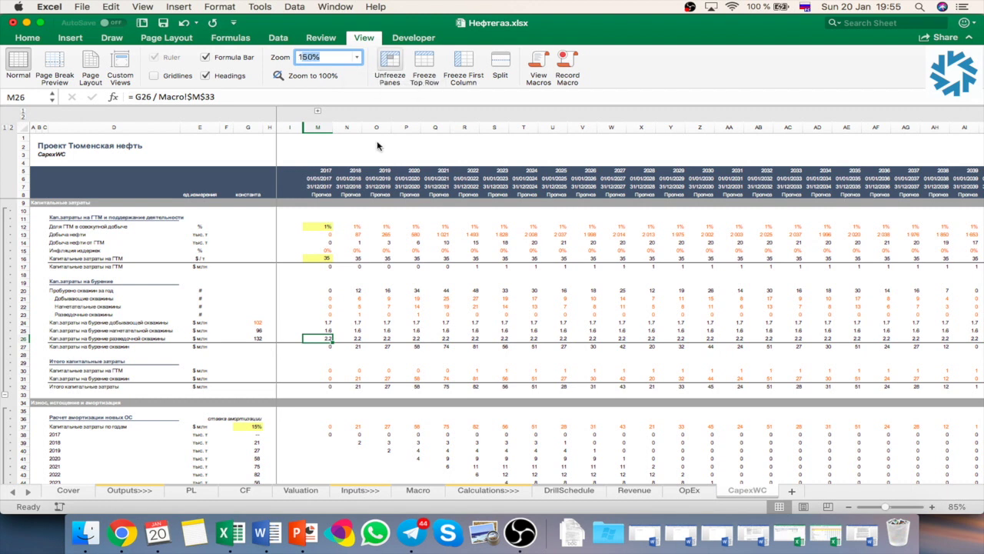
key(Return)
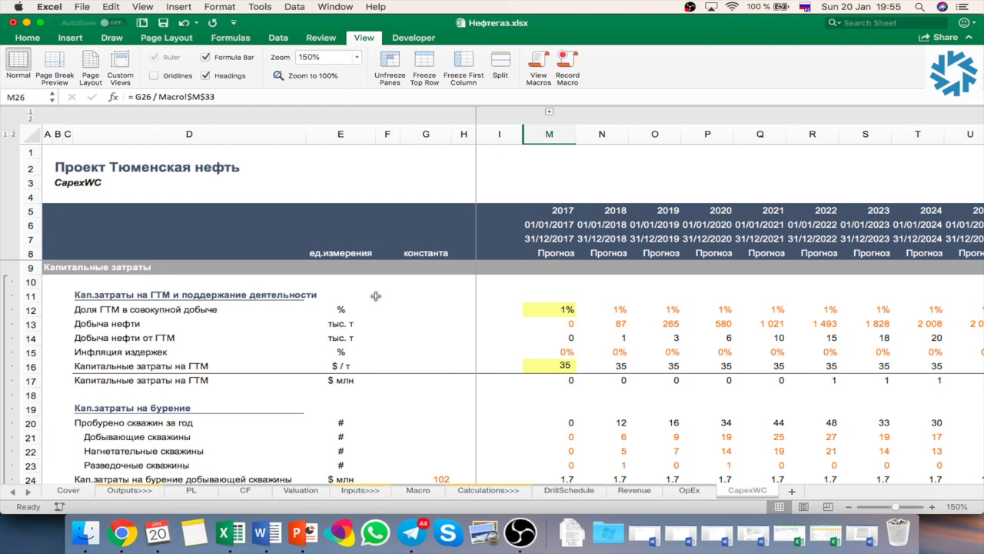
click(565, 338)
scroll(565, 337, down, 5)
scroll(565, 337, up, 5)
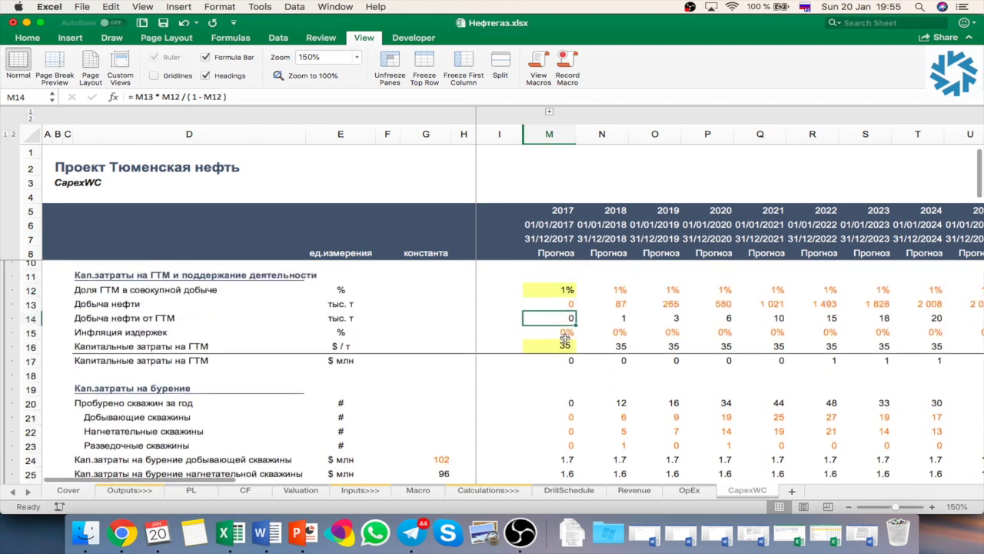
scroll(567, 337, up, 1)
scroll(565, 338, down, 1)
scroll(565, 337, down, 1)
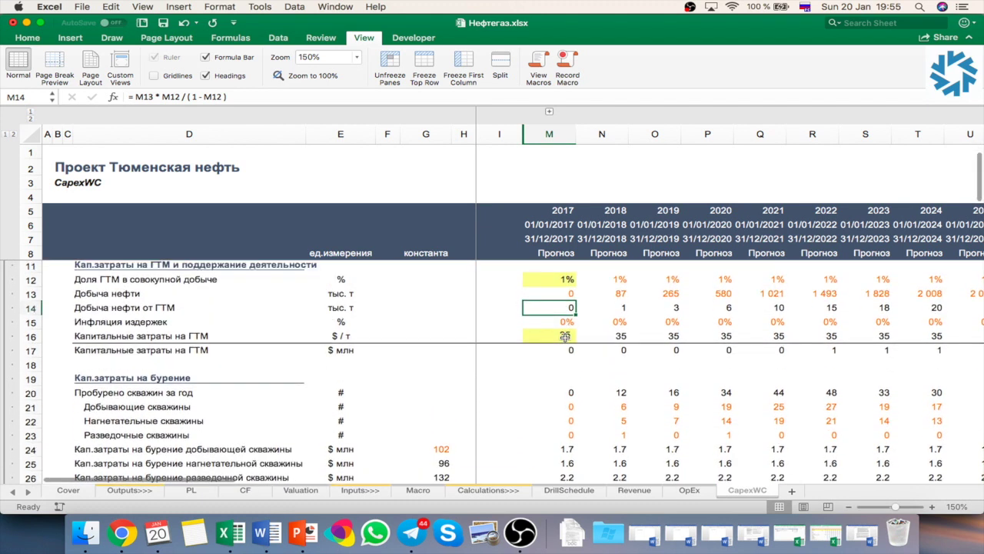
scroll(569, 379, down, 2)
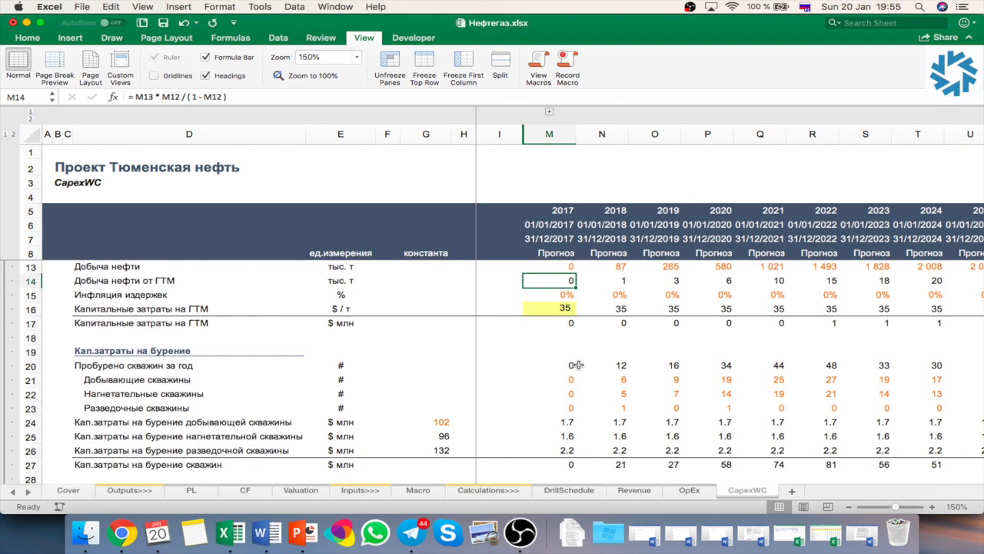
scroll(566, 393, down, 3)
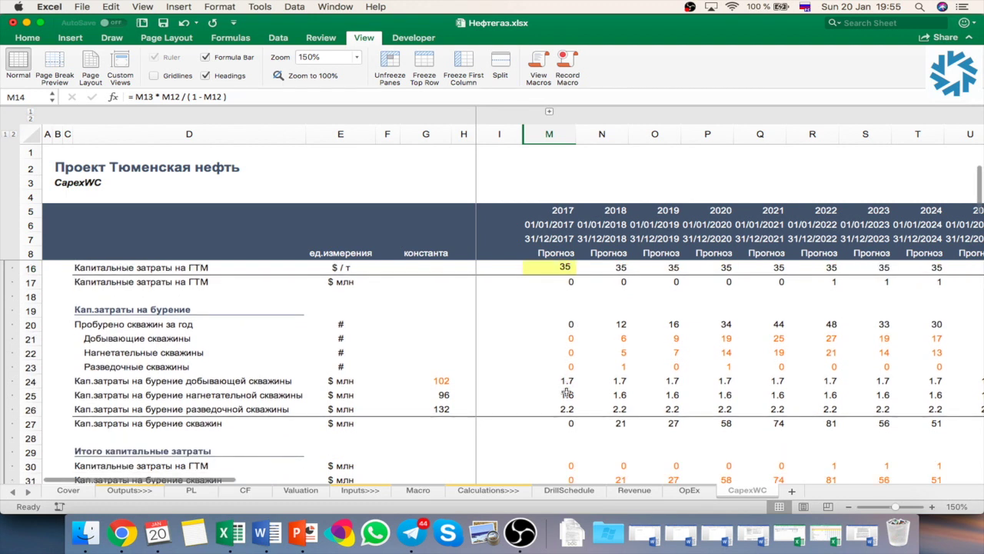
scroll(566, 393, down, 5)
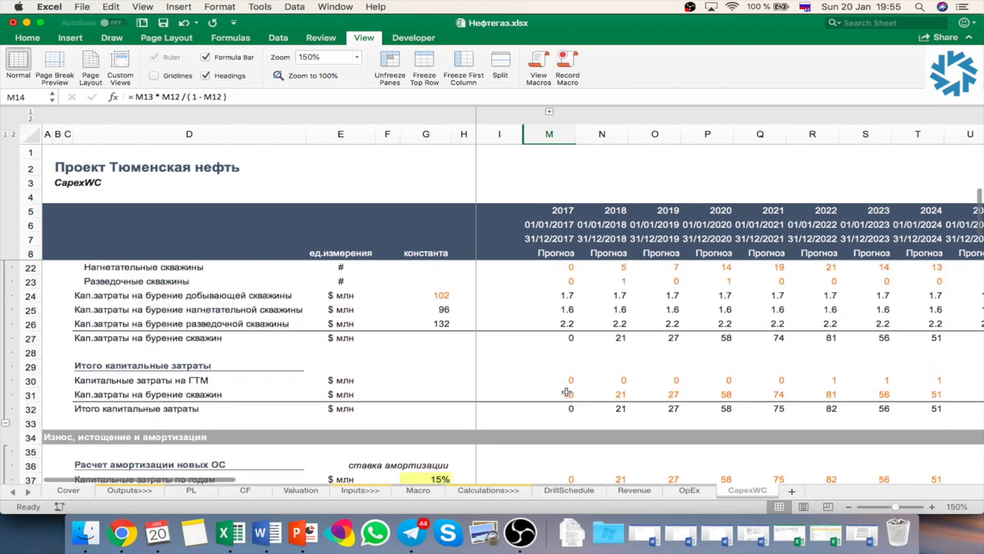
scroll(567, 393, down, 5)
scroll(567, 393, down, 2)
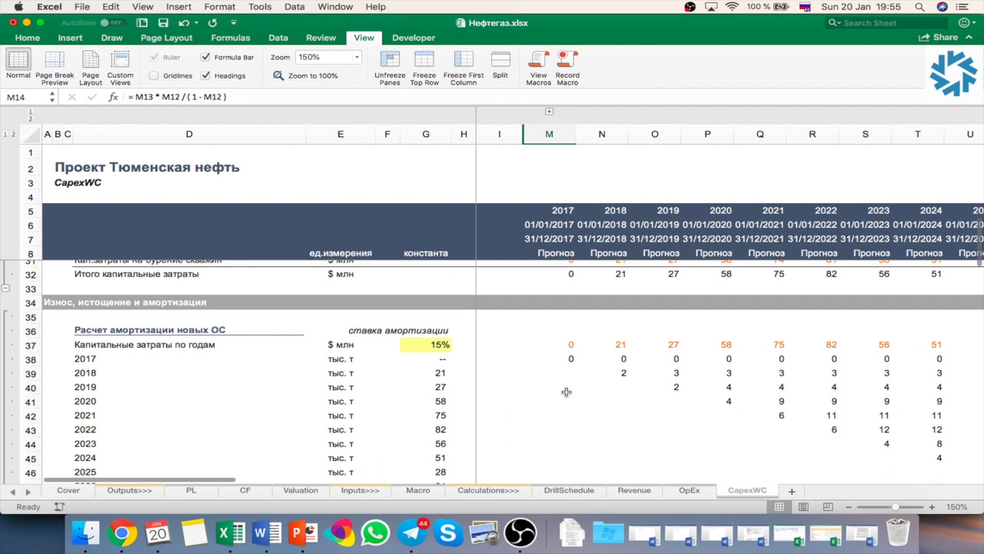
scroll(567, 393, down, 1)
scroll(567, 392, down, 1)
scroll(566, 392, down, 2)
scroll(567, 392, down, 2)
scroll(567, 392, down, 4)
scroll(567, 392, down, 2)
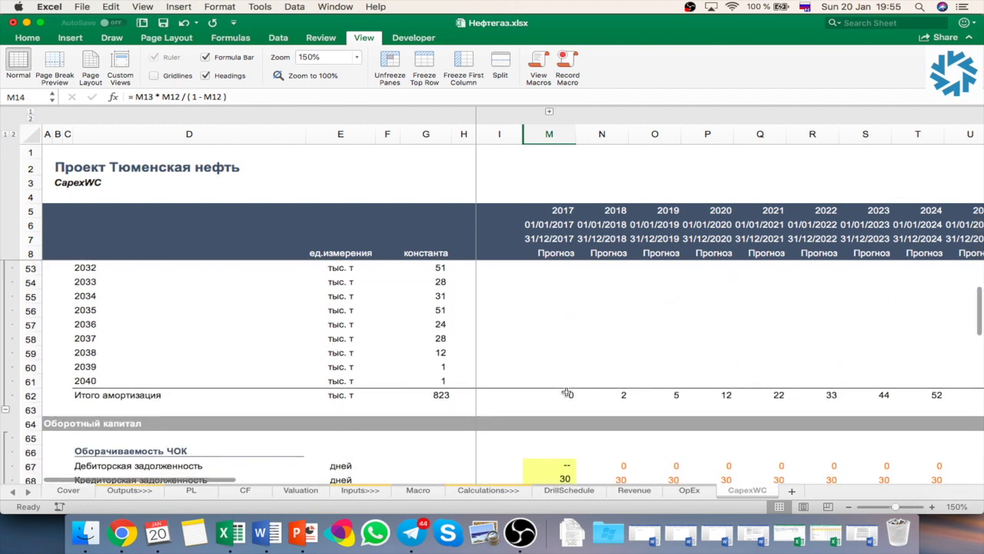
scroll(566, 392, down, 3)
scroll(566, 392, up, 4)
scroll(567, 392, up, 1)
scroll(567, 392, up, 5)
scroll(566, 392, up, 1)
scroll(566, 392, up, 5)
scroll(567, 392, up, 2)
scroll(566, 392, up, 3)
scroll(567, 392, down, 1)
scroll(567, 392, right, 1)
scroll(566, 392, right, 2)
scroll(566, 392, right, 3)
scroll(567, 392, up, 1)
scroll(567, 392, right, 2)
scroll(567, 392, right, 1)
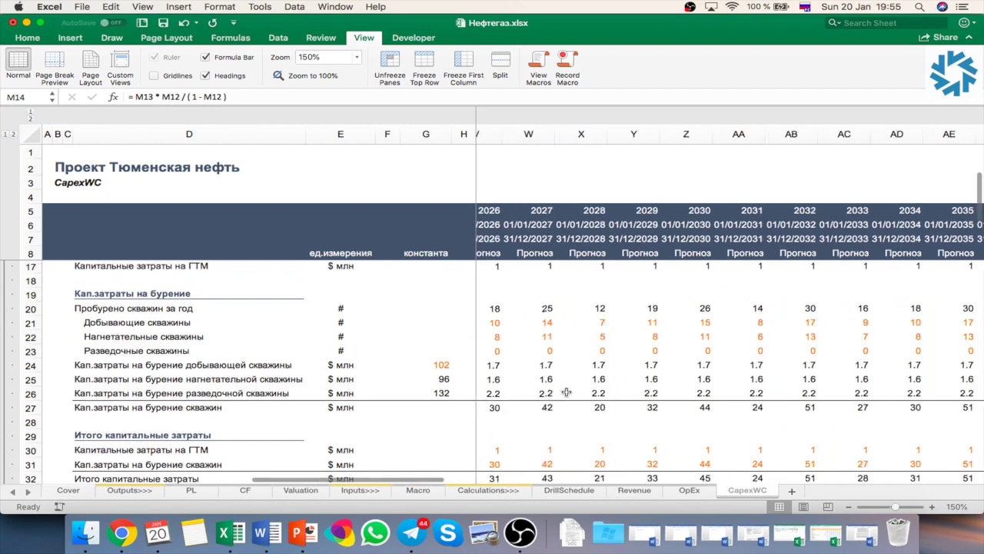
scroll(566, 392, right, 2)
scroll(566, 392, up, 1)
scroll(565, 392, right, 3)
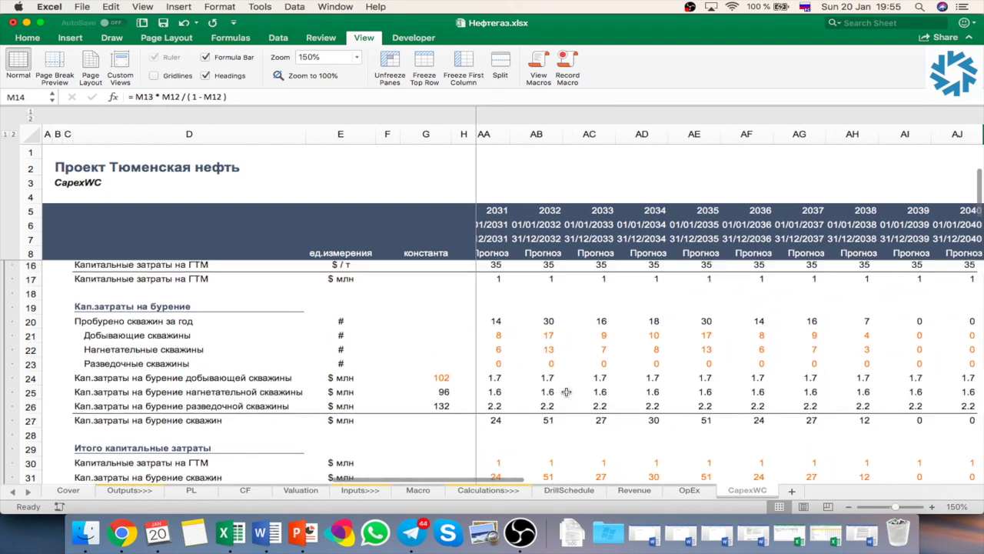
scroll(802, 371, left, 1)
scroll(802, 370, up, 1)
scroll(802, 371, up, 1)
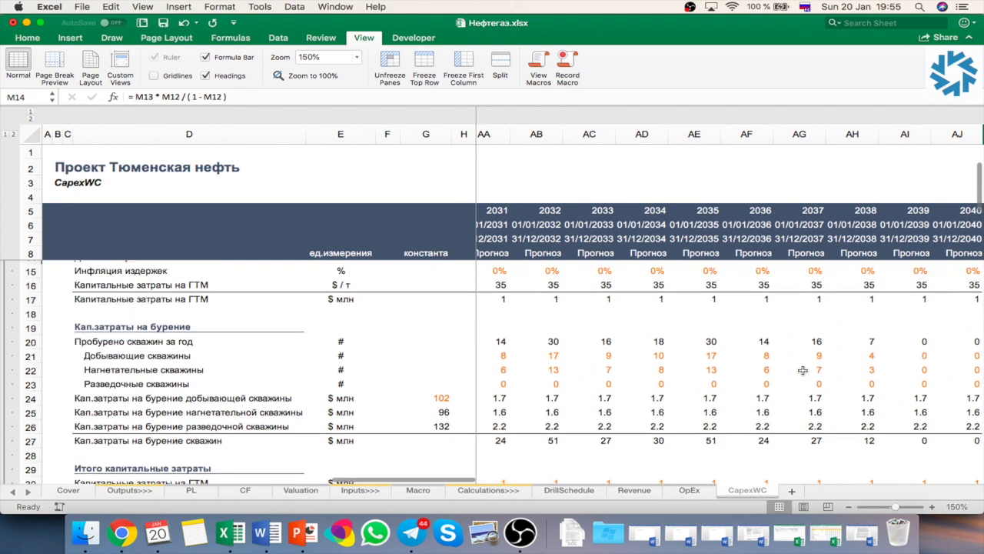
scroll(802, 370, down, 1)
scroll(802, 370, left, 9)
scroll(802, 371, left, 5)
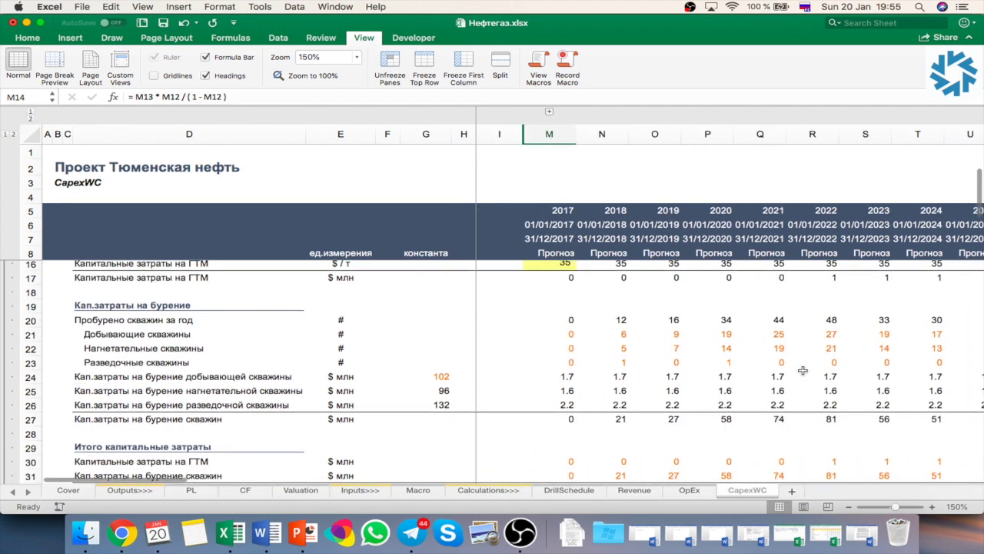
scroll(500, 402, down, 5)
scroll(500, 401, down, 8)
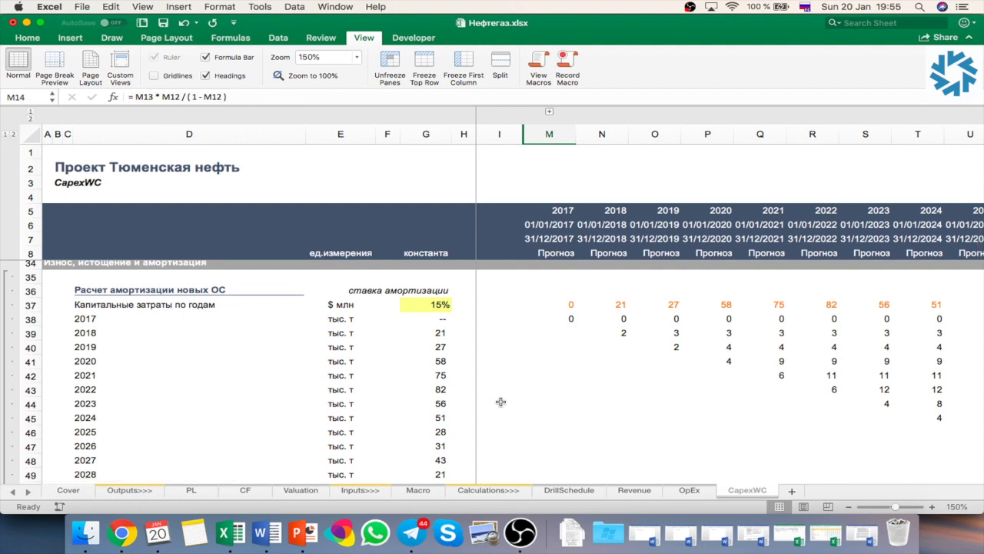
scroll(501, 402, down, 12)
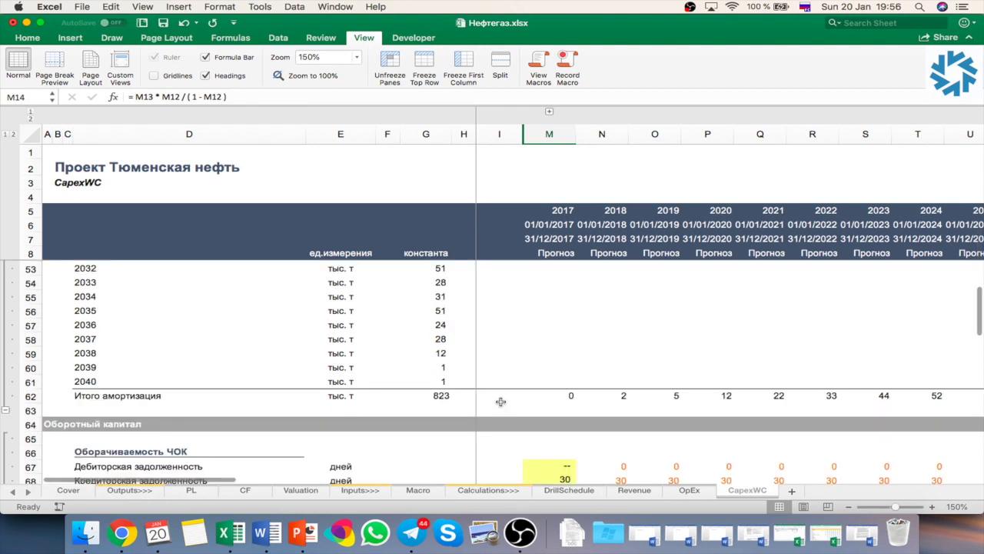
scroll(500, 401, down, 5)
scroll(500, 402, down, 2)
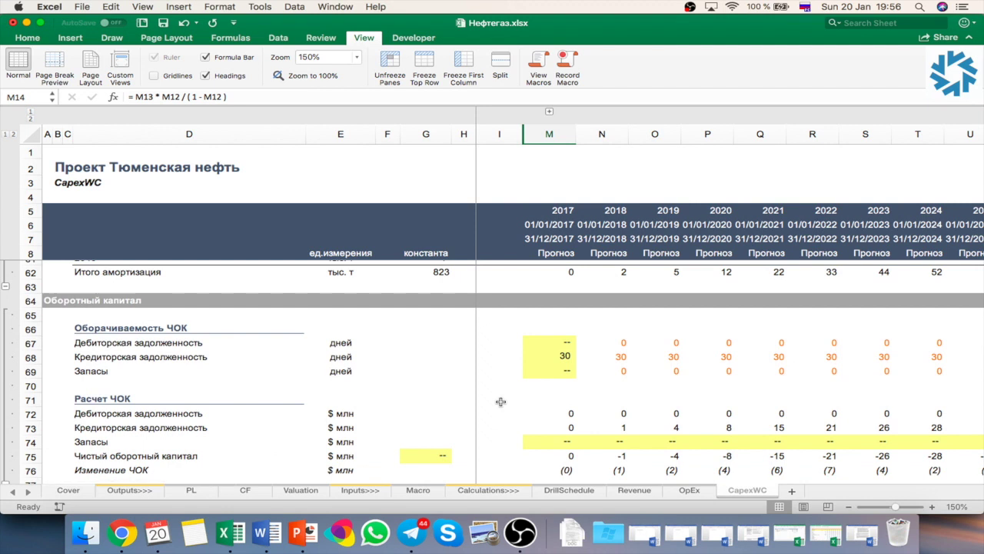
- Scroll through the PL statement, then zoom out to 85% to fit it all
scroll(500, 402, down, 1)
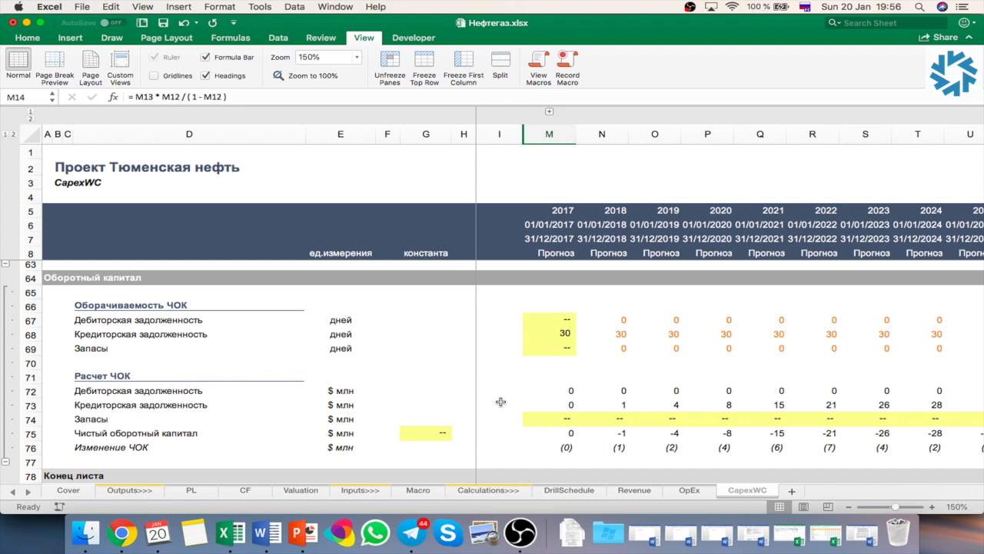
scroll(546, 388, down, 2)
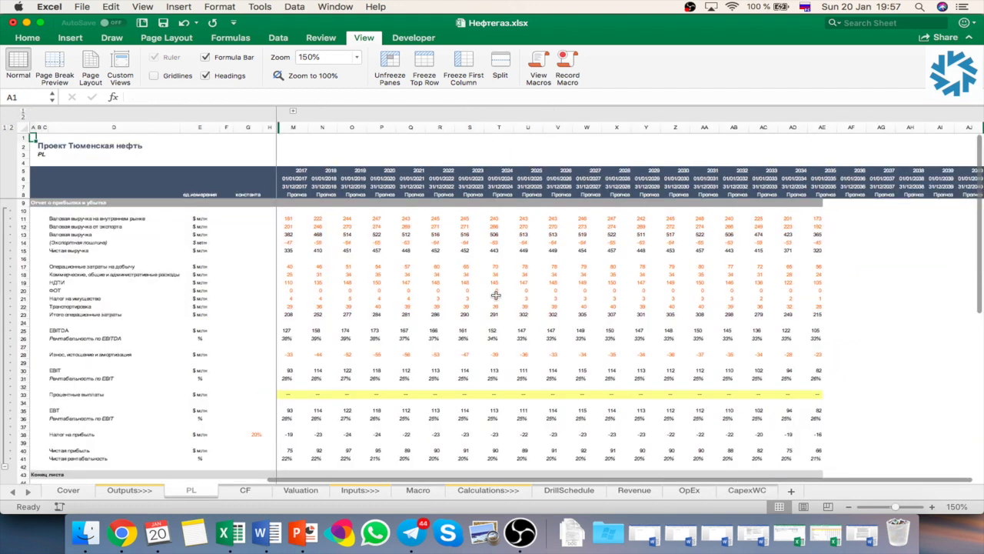
click(311, 57)
text(85)
key(Return)
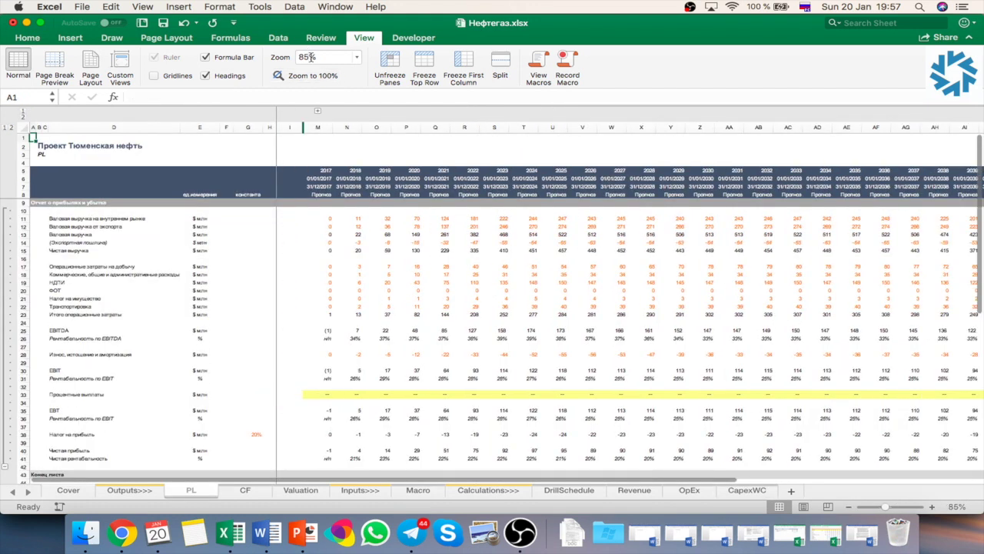
- Restore 150% zoom and select the domestic, export and total gross revenue rows
text(150%150)
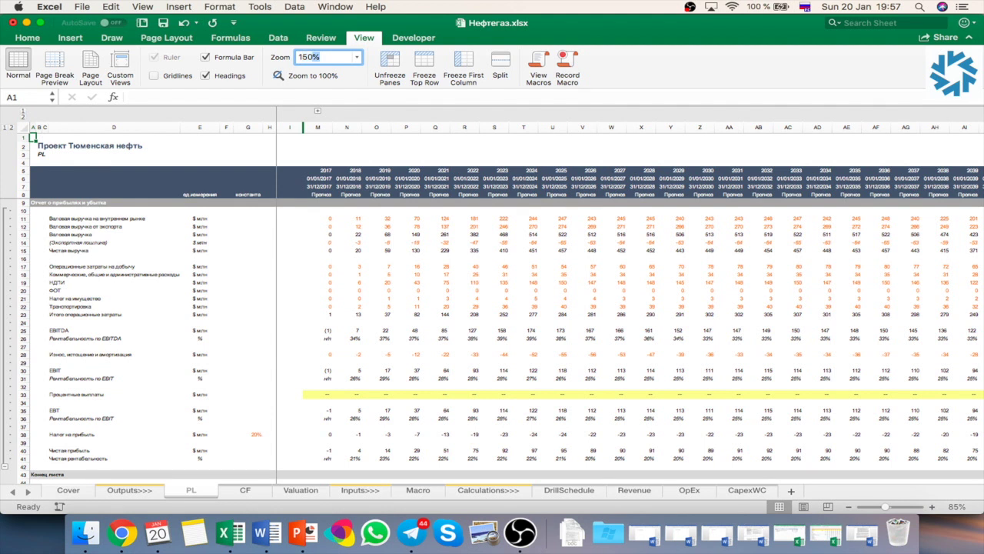
key(Return)
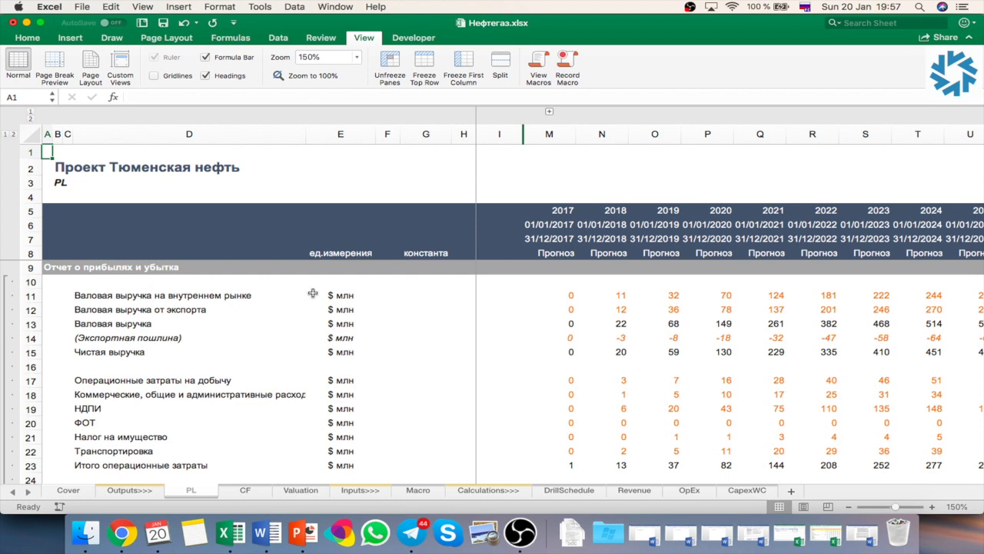
click(217, 295)
key(Down)
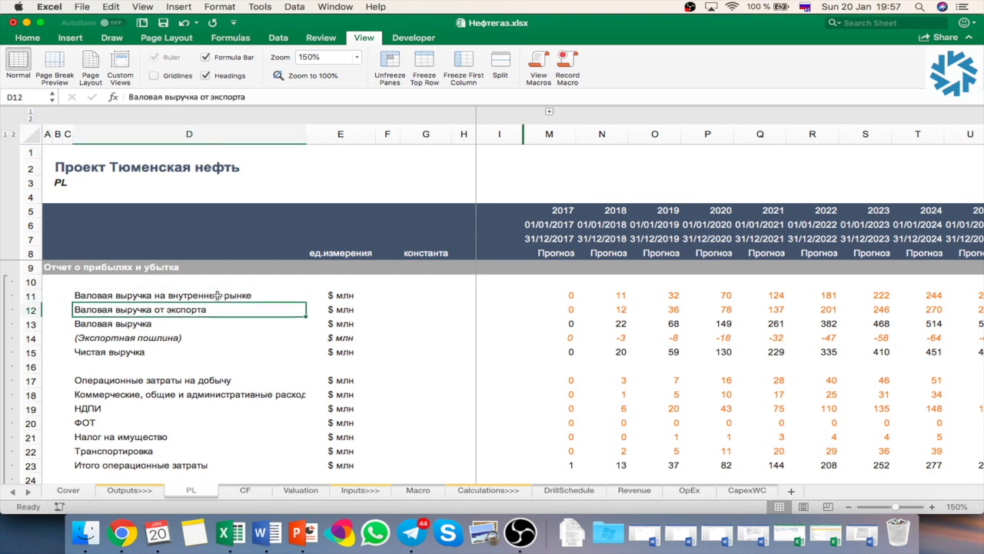
click(208, 324)
- Inspect the 2018 net revenue formula and the 2017 EBITDA formula
scroll(208, 325, down, 3)
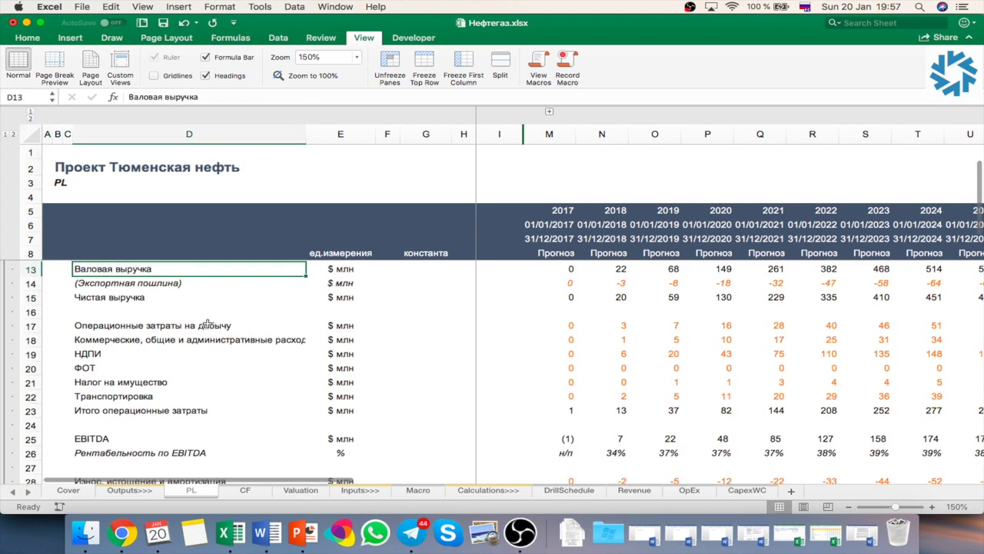
click(584, 300)
scroll(588, 377, down, 2)
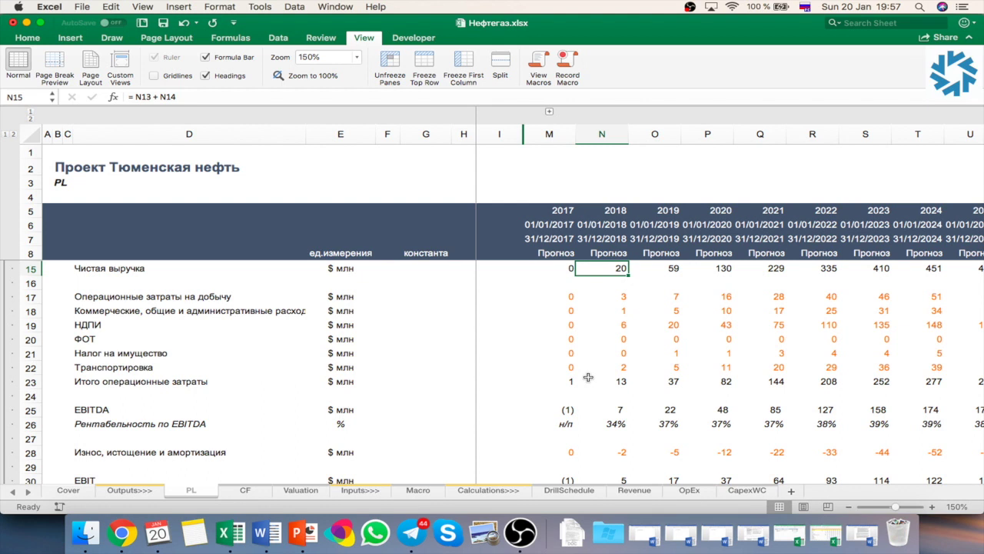
click(565, 406)
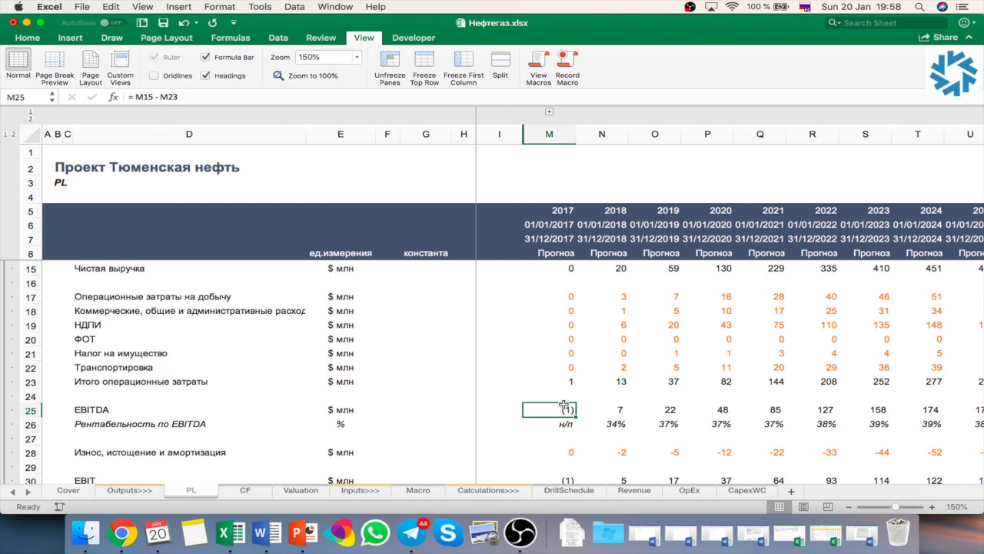
scroll(565, 407, down, 1)
scroll(615, 412, up, 3)
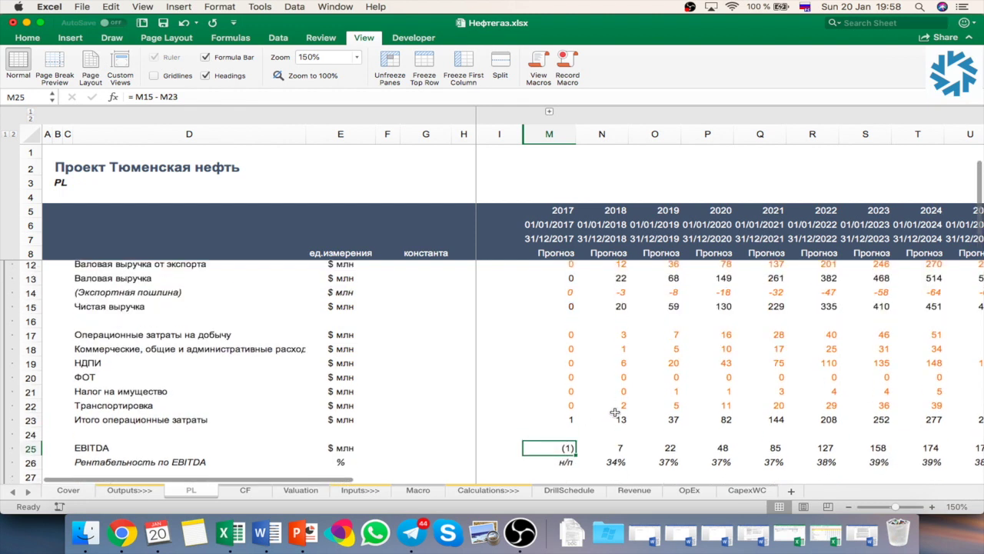
scroll(615, 413, up, 1)
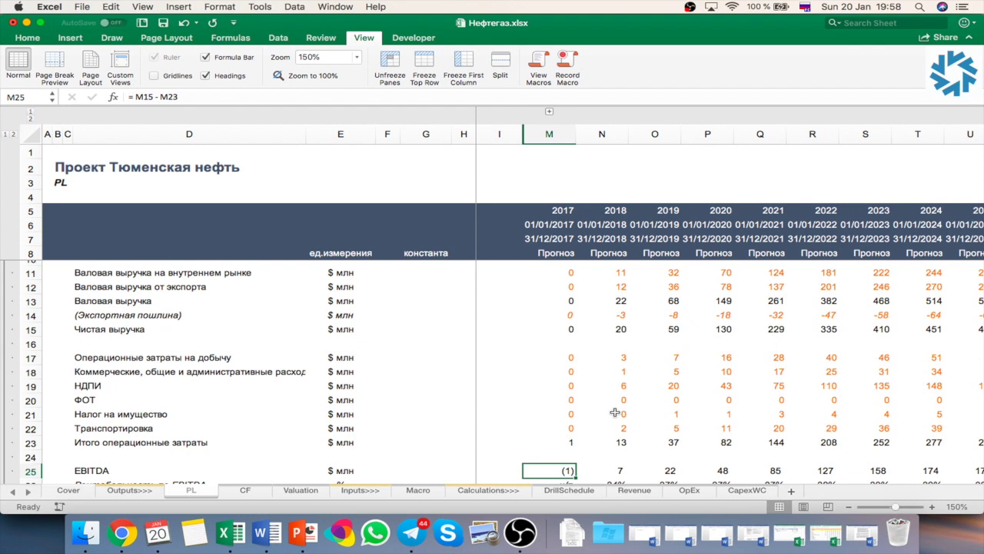
scroll(615, 413, down, 1)
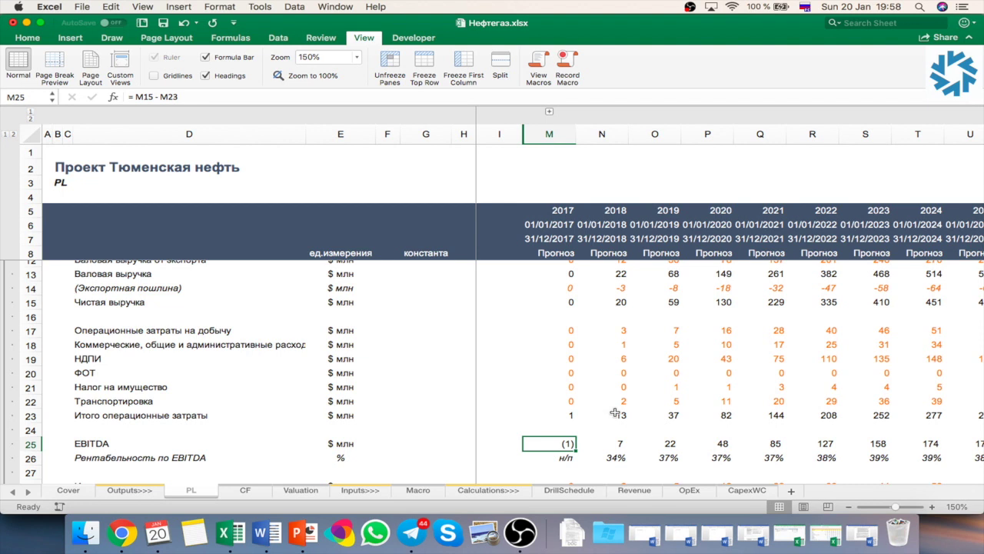
scroll(615, 414, down, 3)
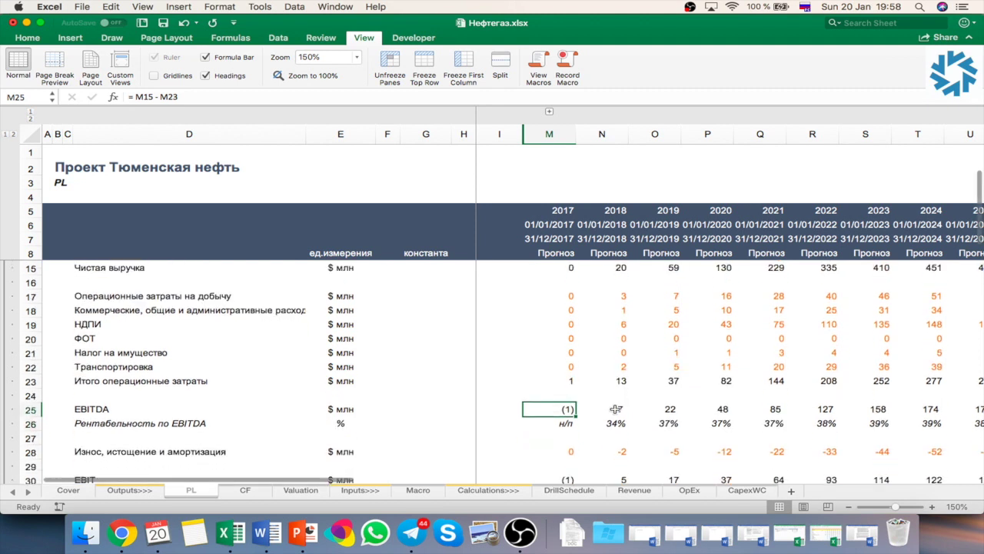
click(178, 284)
click(178, 296)
click(124, 321)
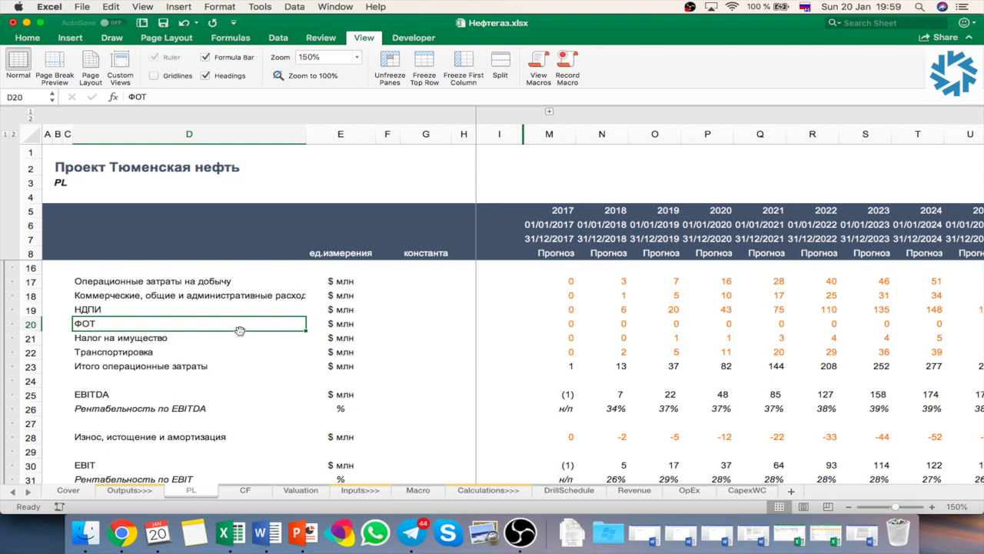
- Scroll through the PL sheet's interest, income tax and net profit rows
scroll(240, 331, down, 4)
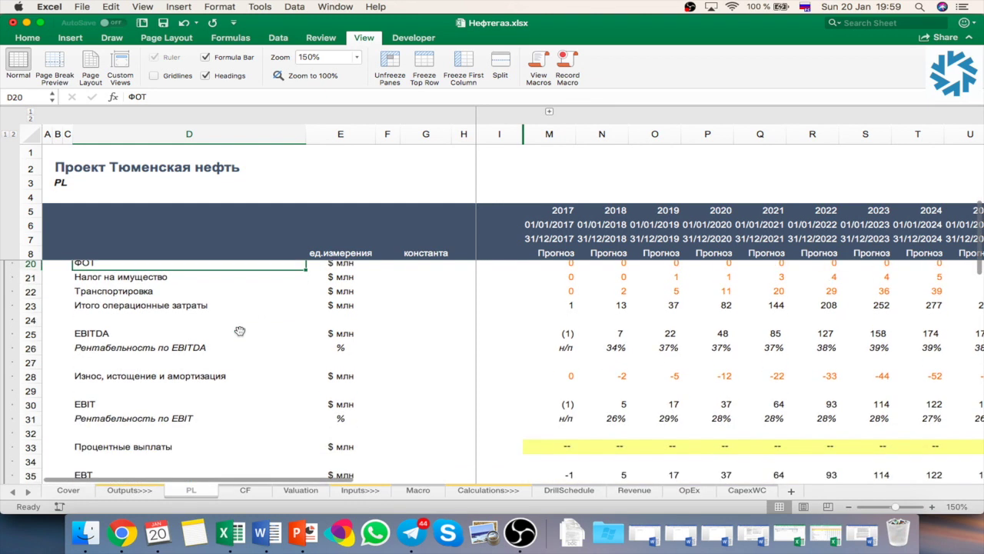
scroll(240, 331, down, 5)
scroll(239, 331, down, 3)
scroll(240, 331, down, 2)
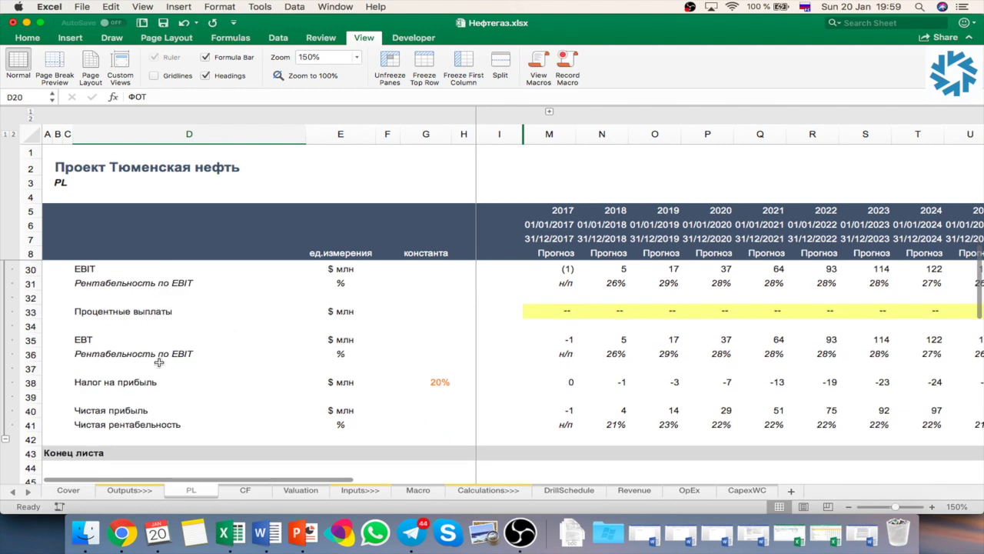
scroll(204, 360, up, 1)
scroll(204, 362, up, 2)
scroll(204, 362, down, 3)
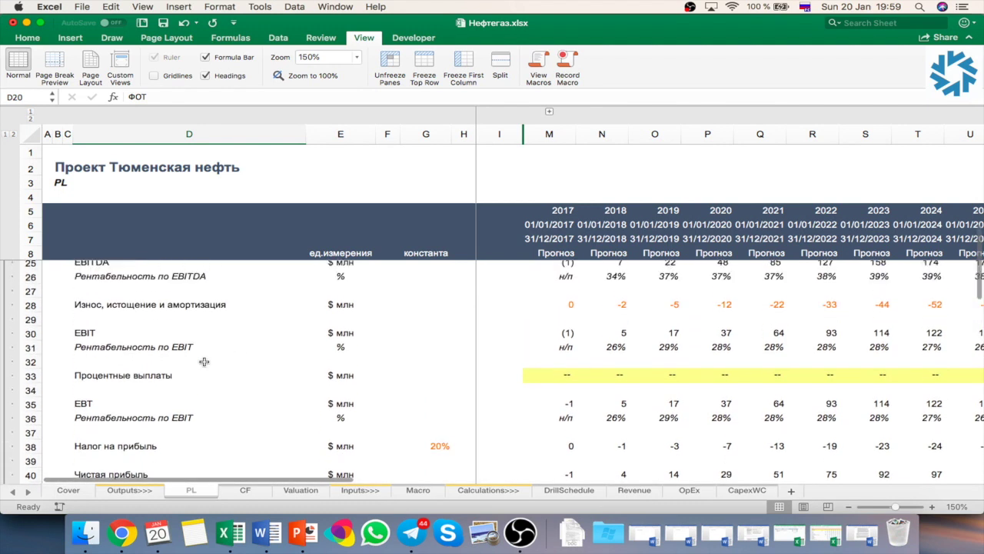
scroll(204, 362, up, 1)
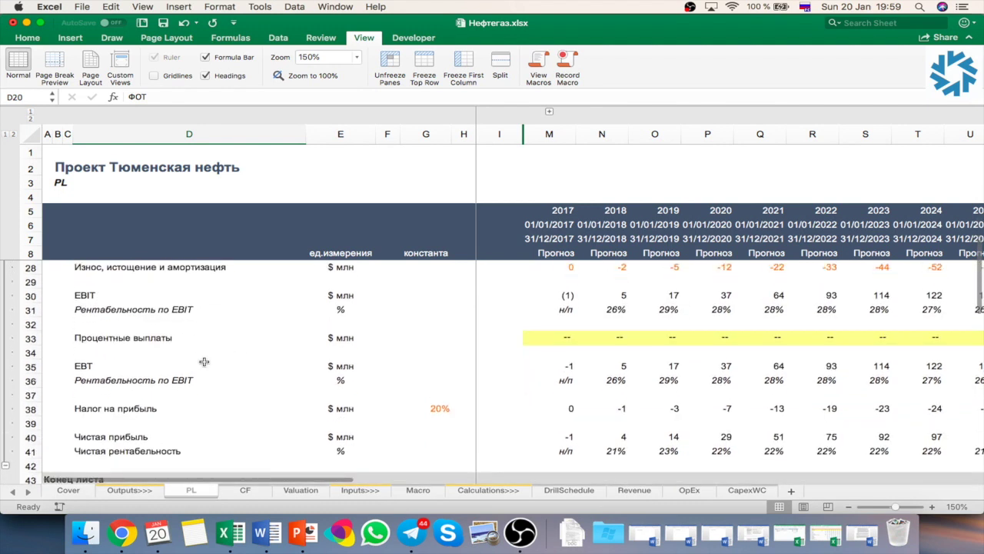
scroll(204, 362, down, 1)
scroll(204, 362, down, 2)
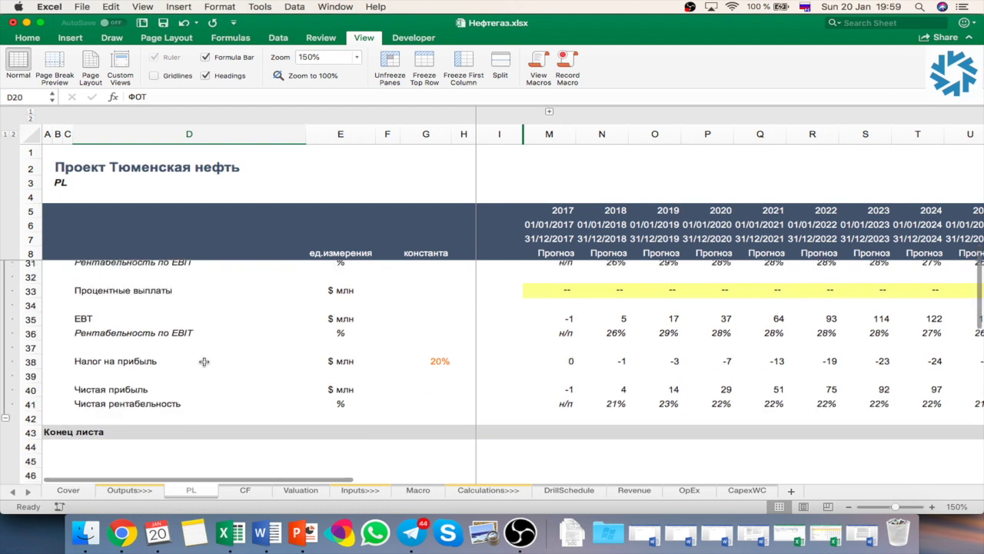
scroll(617, 300, right, 4)
scroll(617, 300, up, 1)
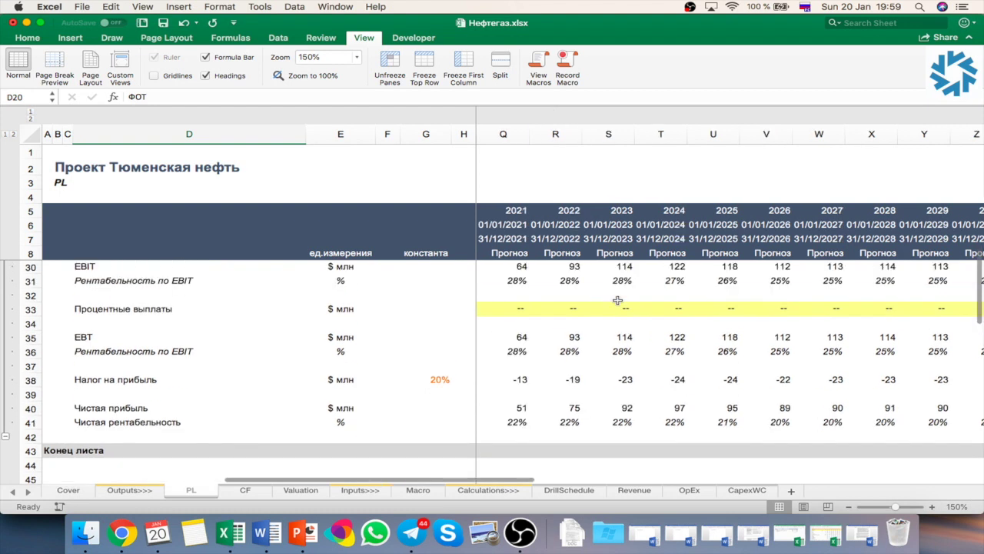
scroll(618, 300, right, 6)
scroll(617, 300, left, 1)
scroll(617, 300, up, 1)
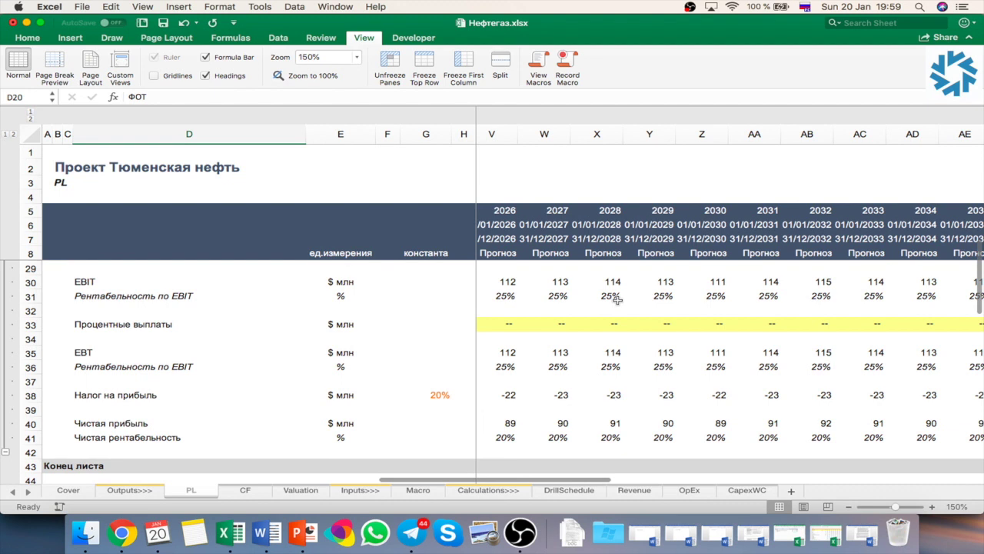
scroll(617, 300, left, 9)
scroll(617, 300, up, 5)
scroll(618, 300, up, 1)
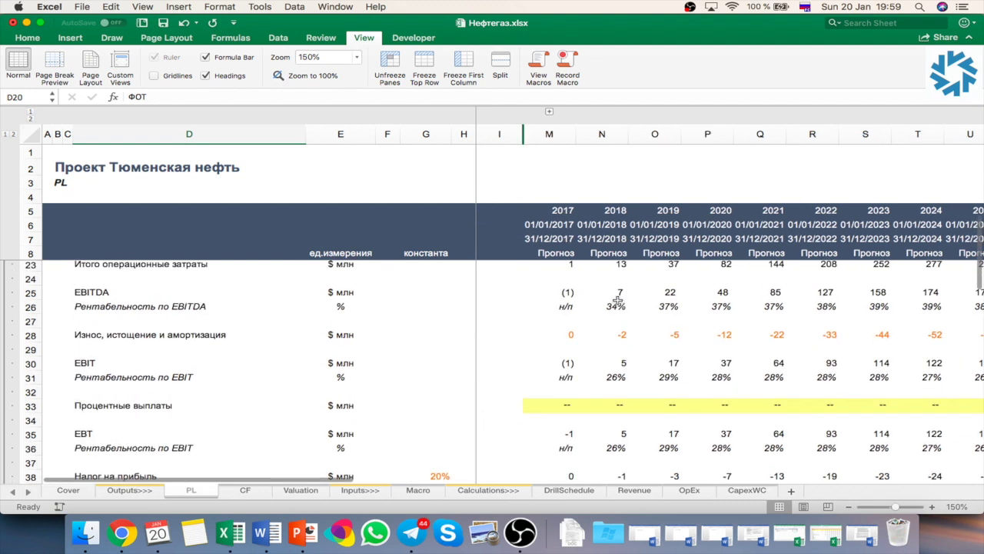
scroll(618, 300, down, 5)
scroll(617, 300, down, 1)
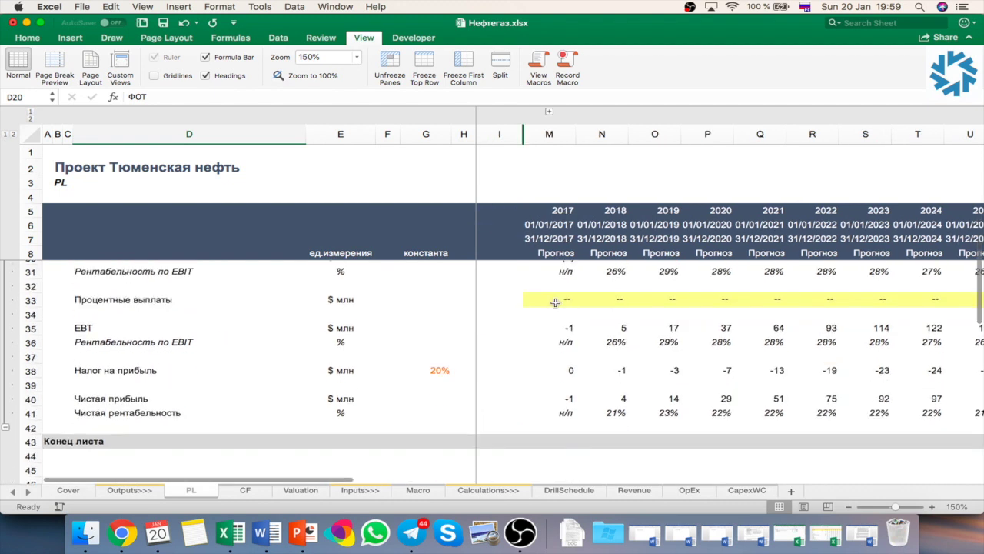
- Check the 2017 interest payment in M33, then move to the CF sheet
click(555, 302)
scroll(297, 357, down, 2)
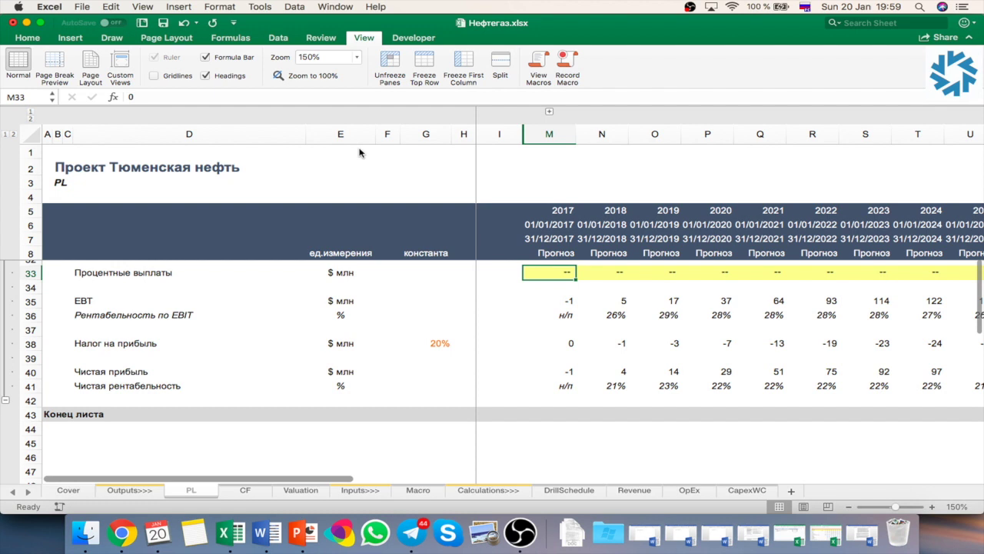
key(ctrl+Page_Down)
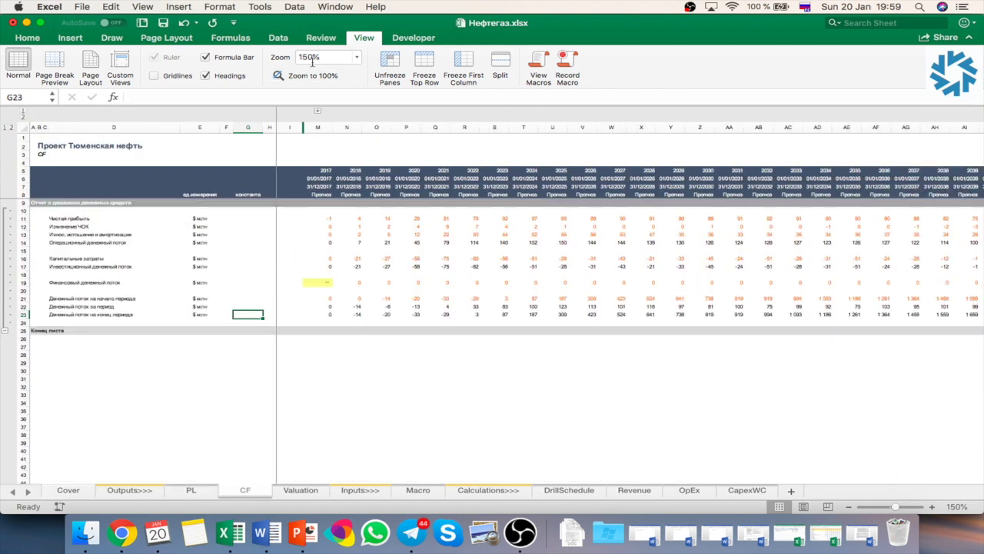
- Zoom the CF cash-flow sheet to 150% and scroll through its rows
click(313, 61)
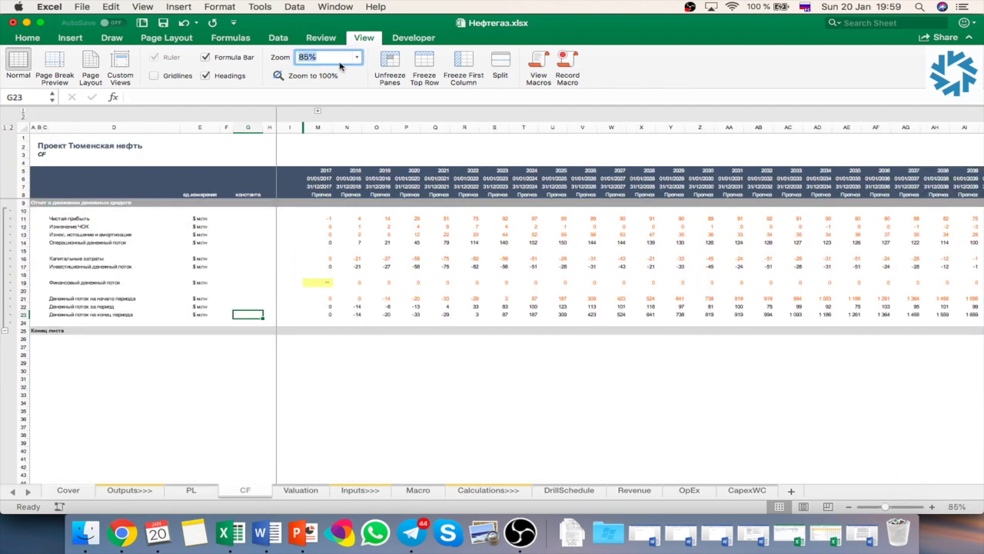
text(150)
key(Return)
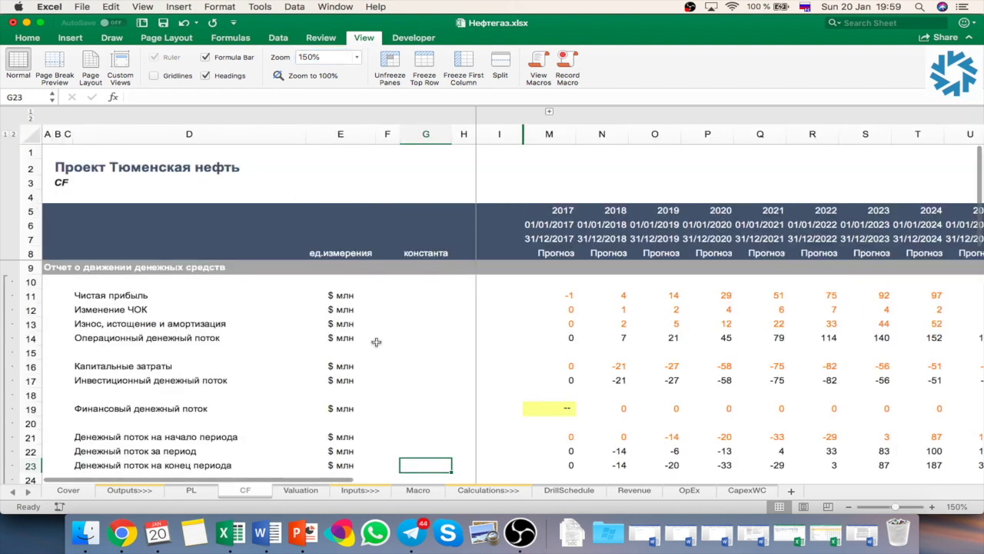
scroll(376, 341, down, 1)
scroll(376, 341, up, 1)
scroll(376, 341, down, 1)
scroll(376, 341, up, 1)
scroll(172, 351, down, 2)
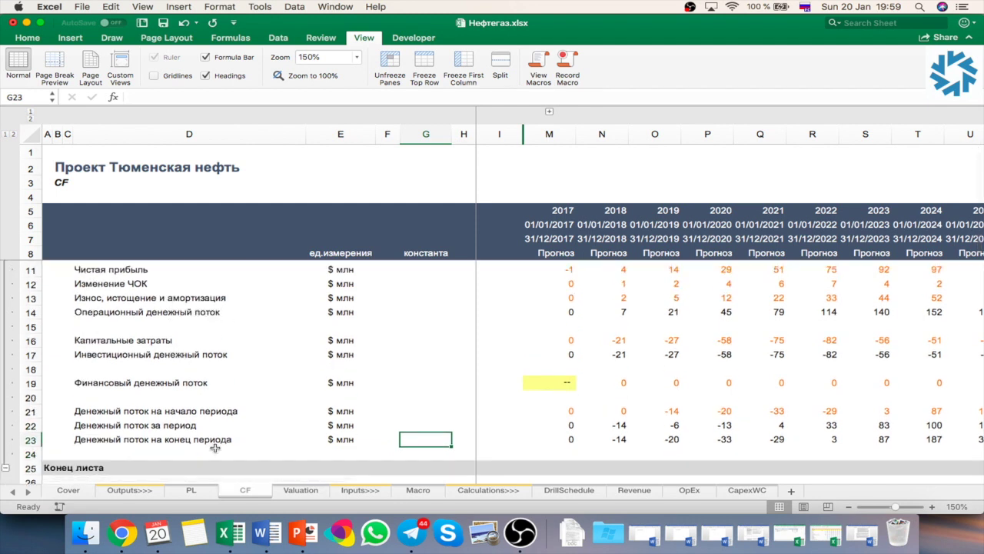
- Scroll down to Конец листа and select the capital expenditures row 16
scroll(257, 402, down, 4)
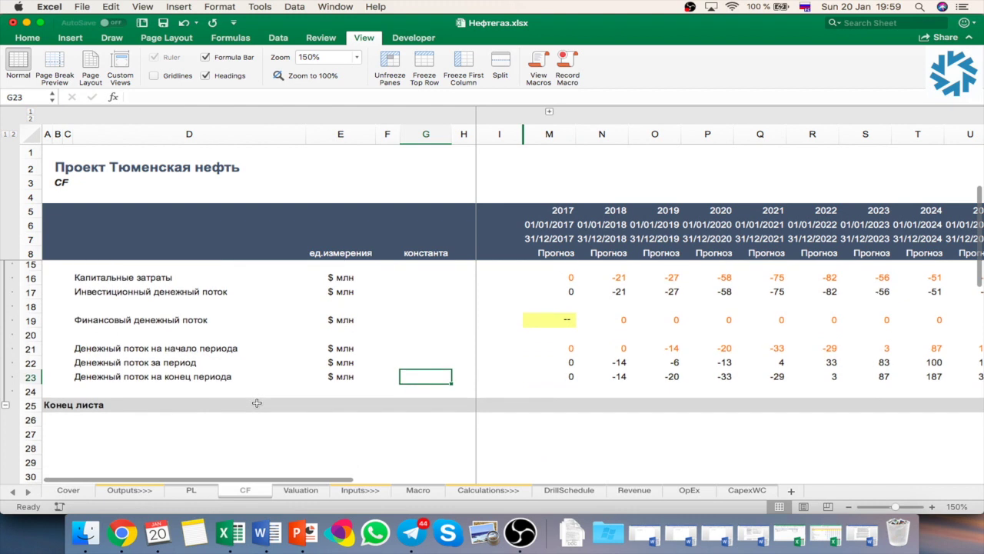
scroll(257, 402, up, 1)
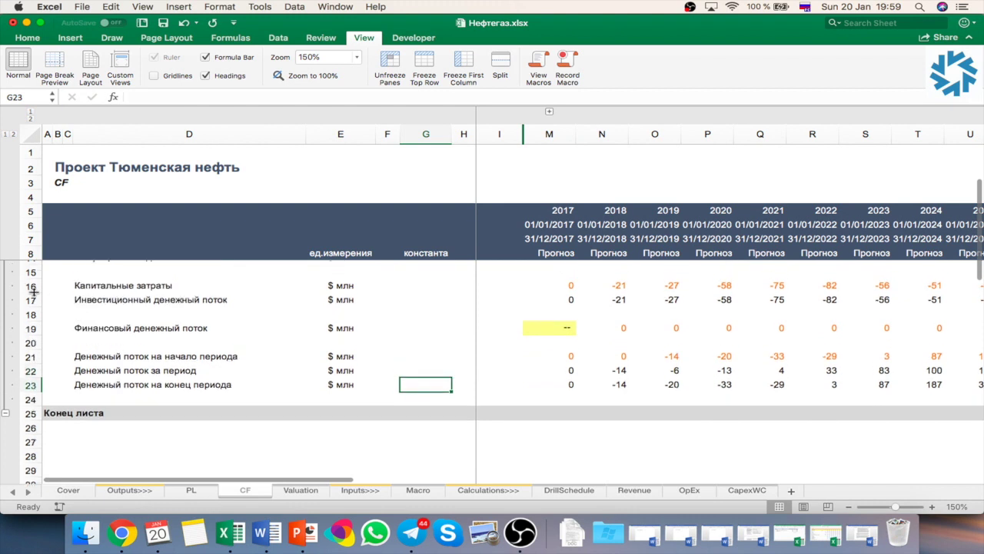
drag(34, 290, 32, 285)
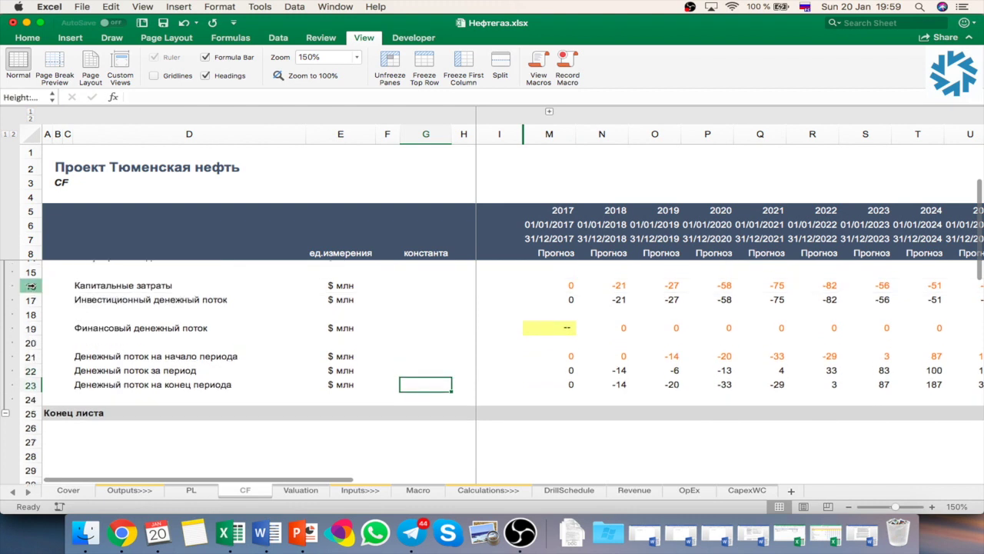
click(31, 285)
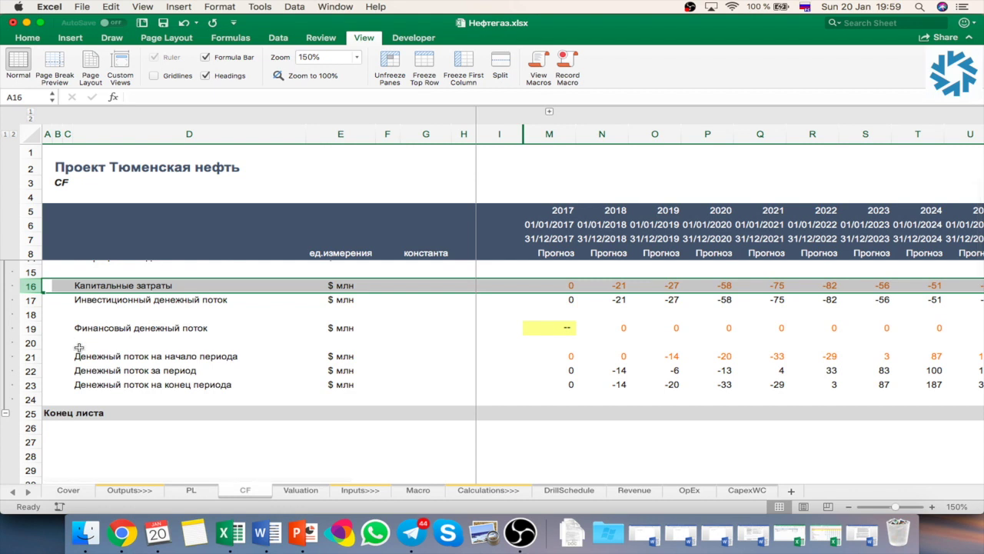
- Scroll right across the forecast years to check the capex row, e.g. −51 in 2024
scroll(611, 359, right, 6)
scroll(610, 358, up, 2)
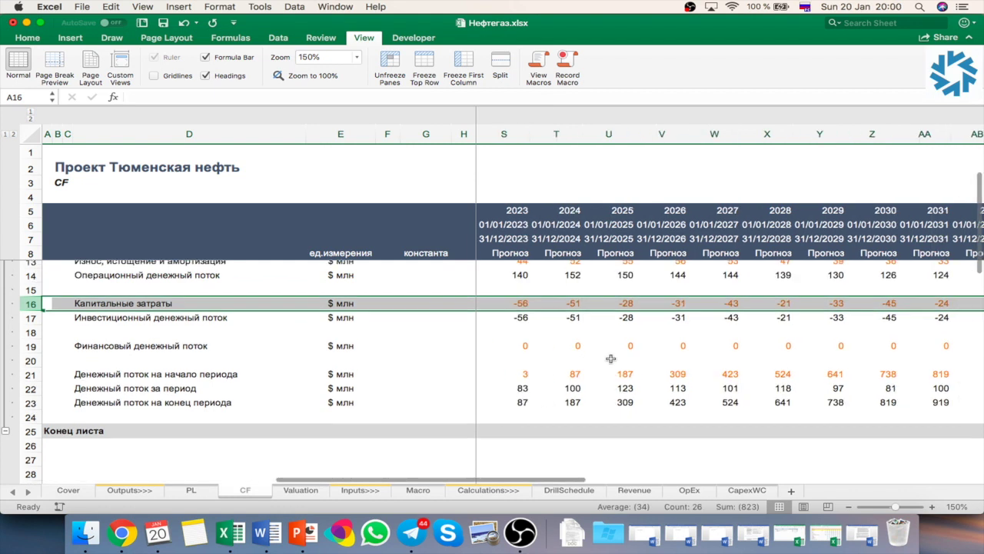
scroll(610, 358, right, 4)
scroll(611, 358, right, 4)
scroll(610, 358, up, 1)
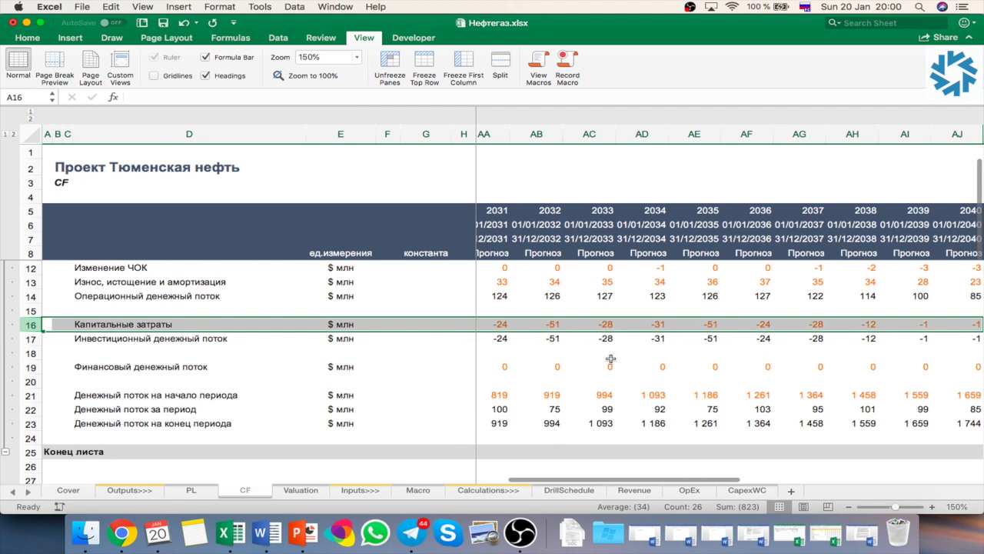
scroll(610, 358, down, 3)
- Scroll back to the first columns and switch to the Valuation sheet
scroll(610, 358, left, 10)
scroll(611, 358, left, 1)
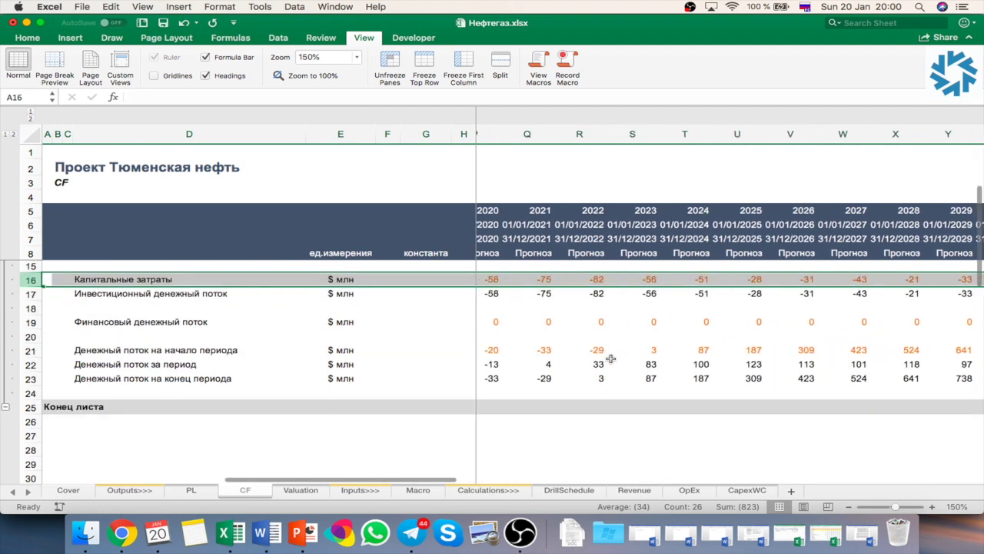
scroll(610, 359, left, 3)
scroll(611, 358, up, 2)
scroll(611, 358, left, 1)
scroll(610, 359, down, 1)
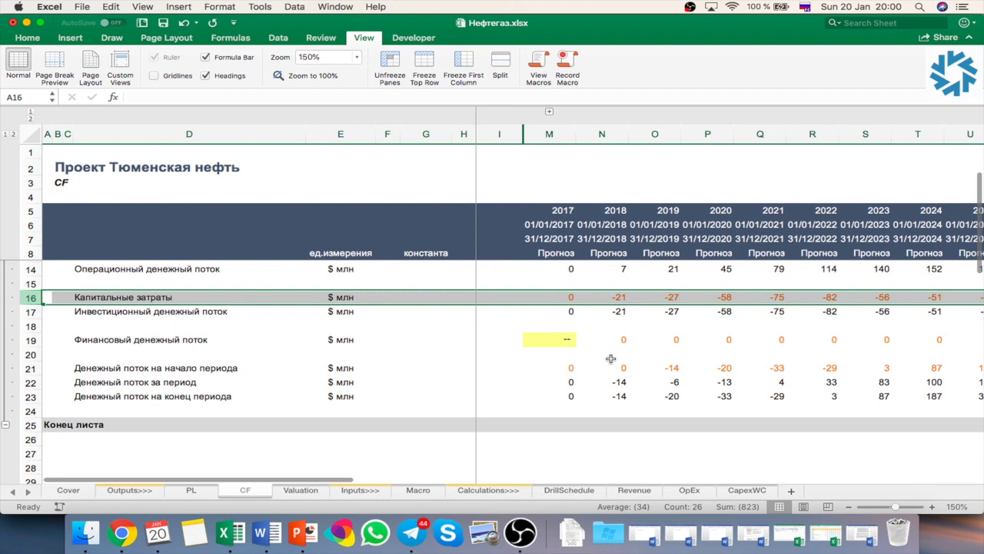
scroll(610, 358, up, 1)
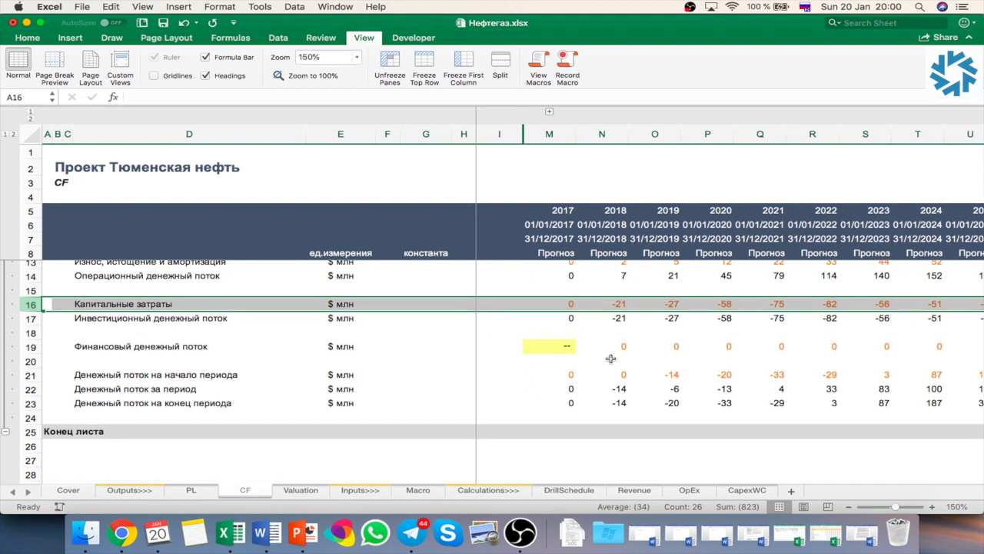
click(300, 490)
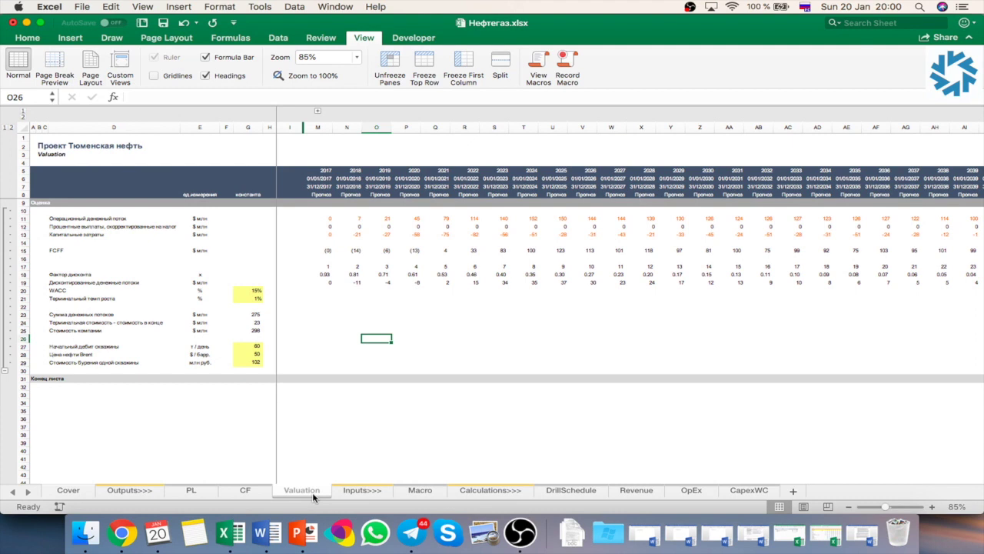
- Set the Valuation sheet zoom to 150% and return to the FCFF, WACC 15% and 1% growth rows
click(316, 56)
text(150)
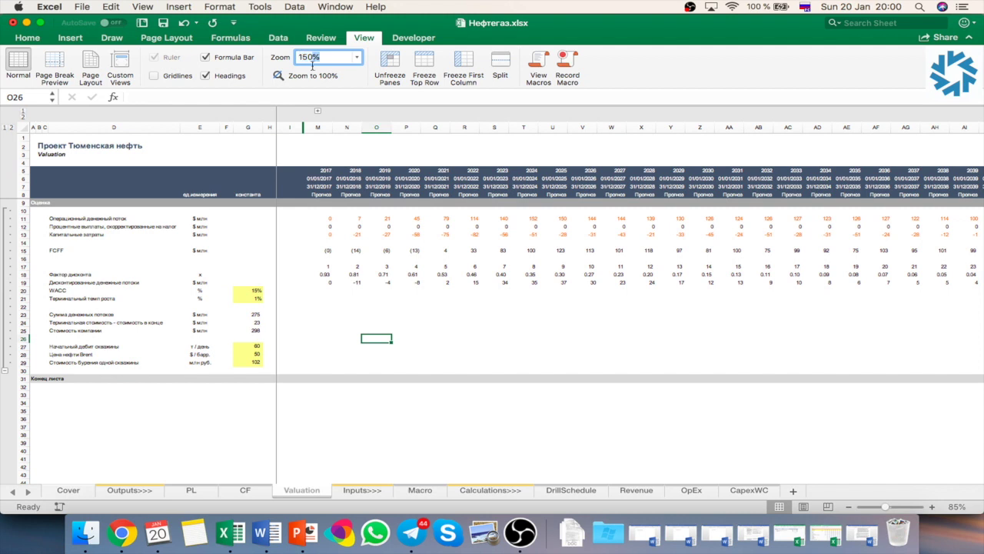
key(Return)
scroll(500, 308, down, 1)
scroll(496, 311, down, 1)
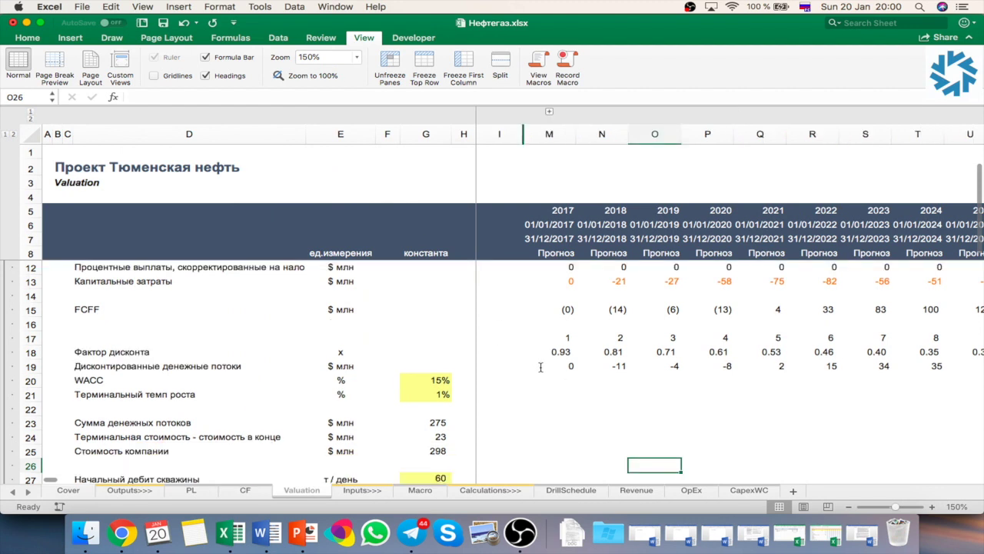
scroll(540, 367, up, 1)
scroll(541, 368, up, 2)
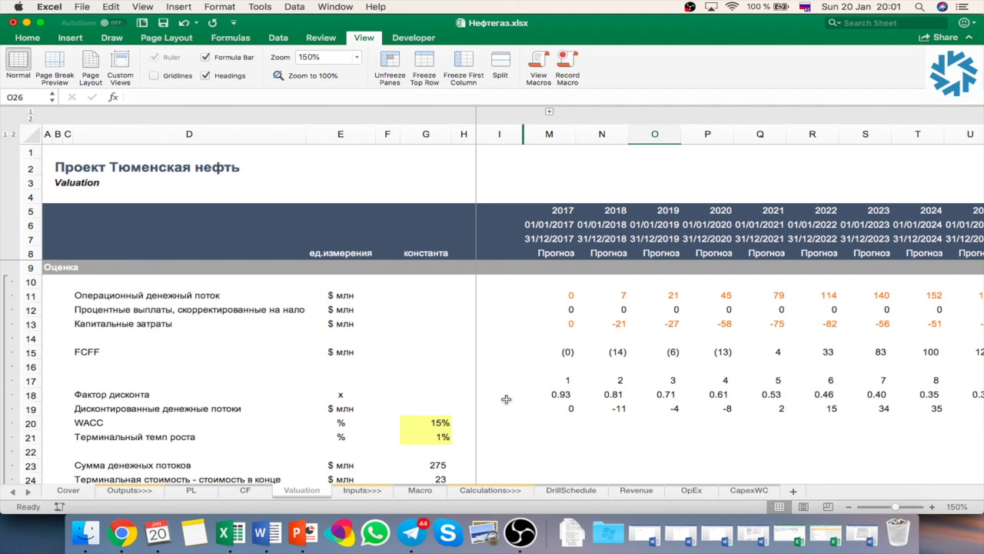
click(25, 267)
scroll(192, 346, down, 5)
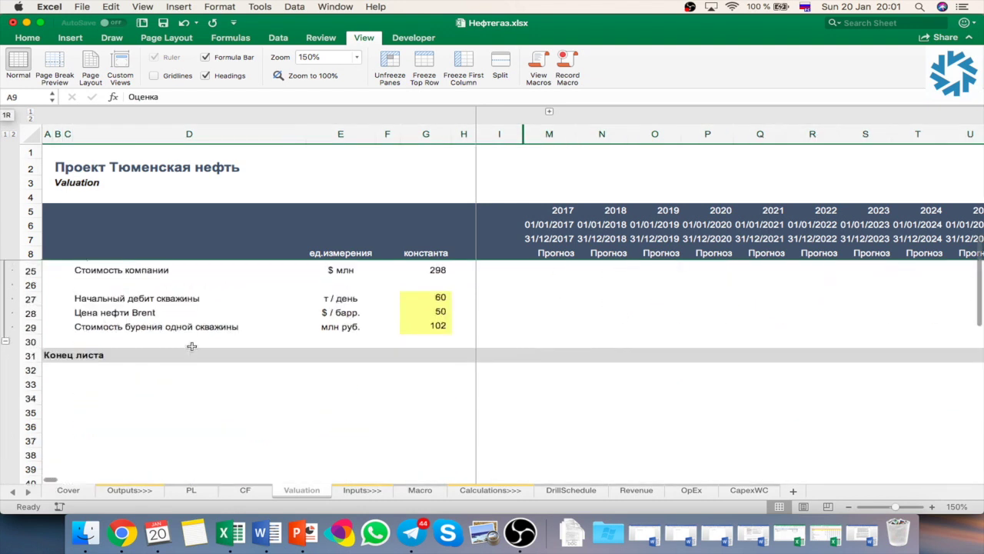
scroll(191, 346, up, 3)
scroll(191, 346, up, 3)
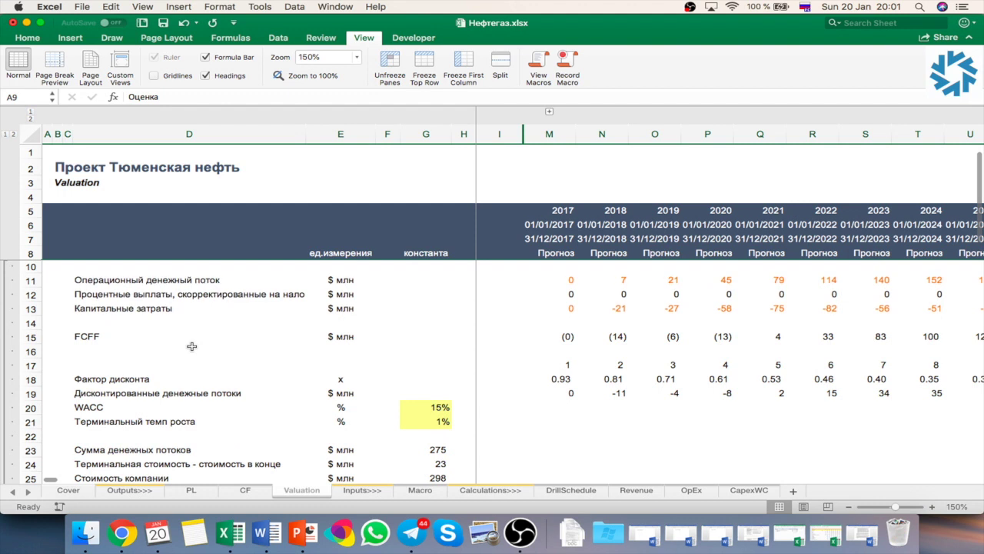
scroll(191, 346, up, 1)
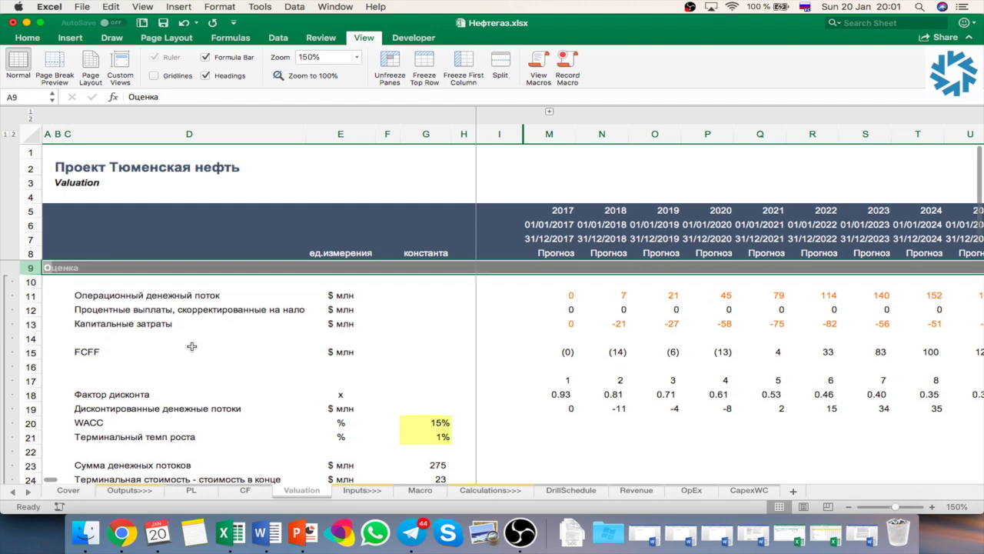
click(176, 299)
key(Right)
key(Right)
key(Right)
key(Right)
key(Right)
key(Right)
key(Right)
key(Right)
key(Left)
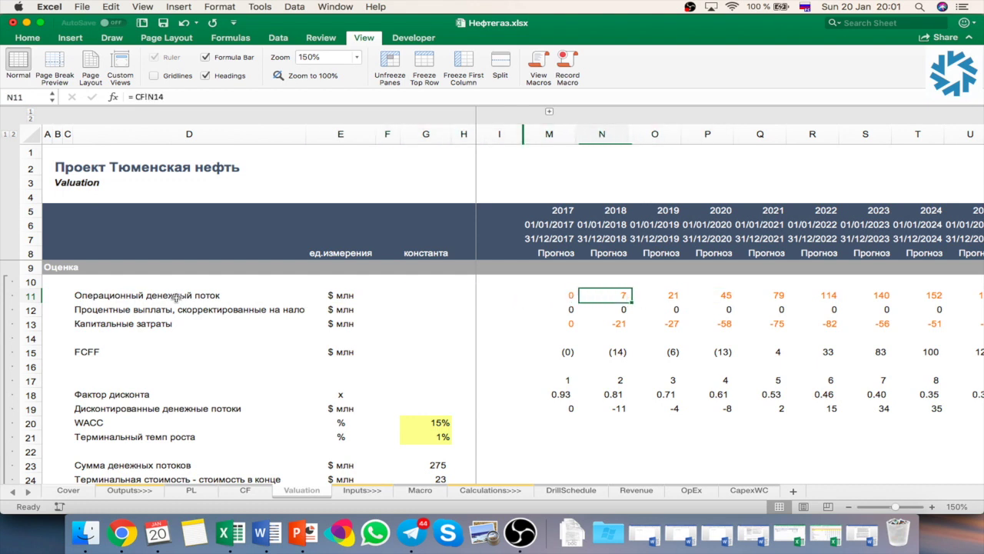
key(Down)
key(Left)
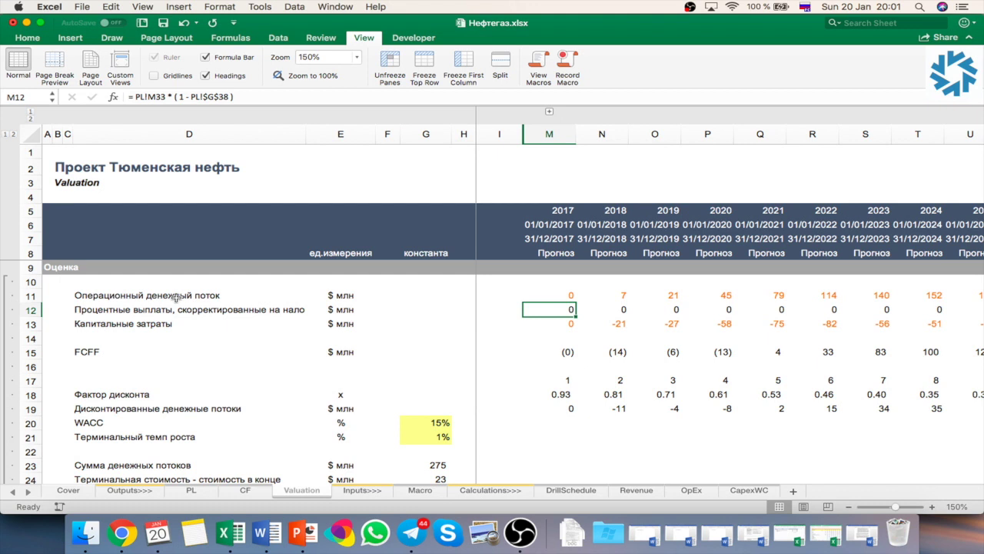
key(Down)
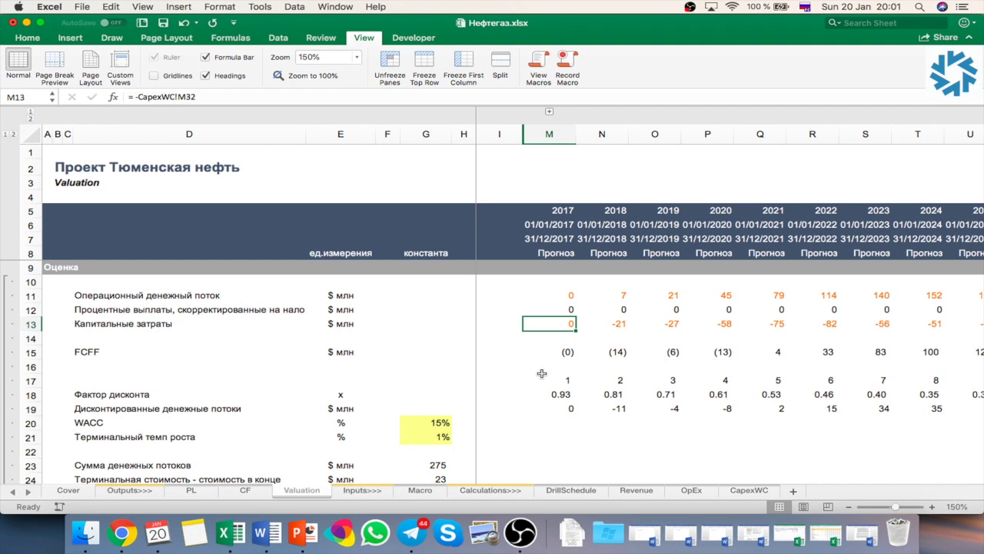
key(Down)
key(Down)
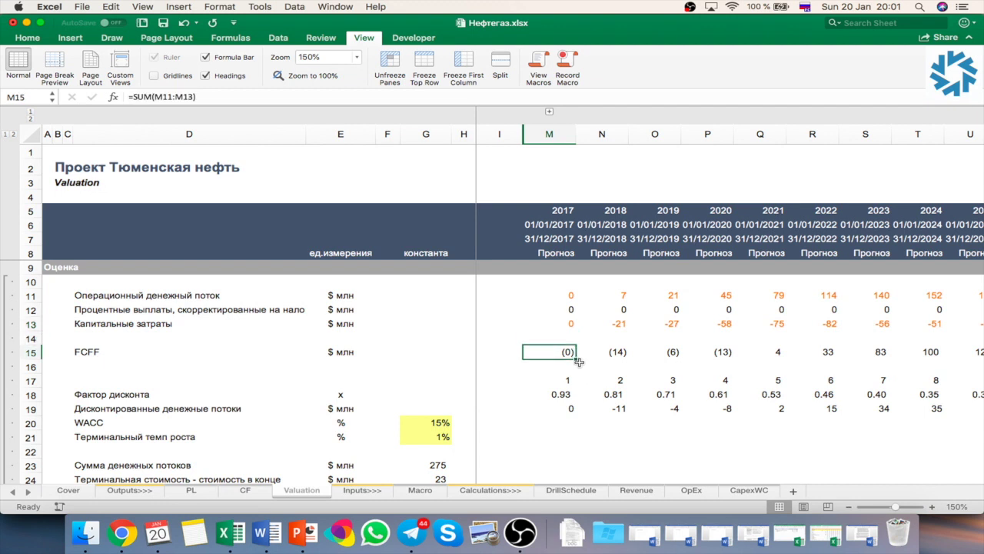
scroll(579, 361, down, 7)
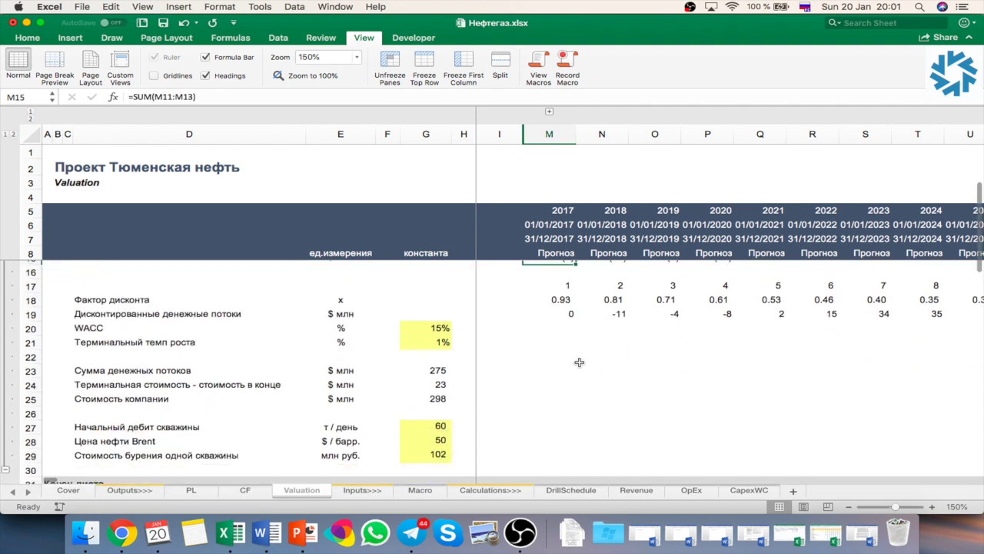
click(424, 349)
key(Up)
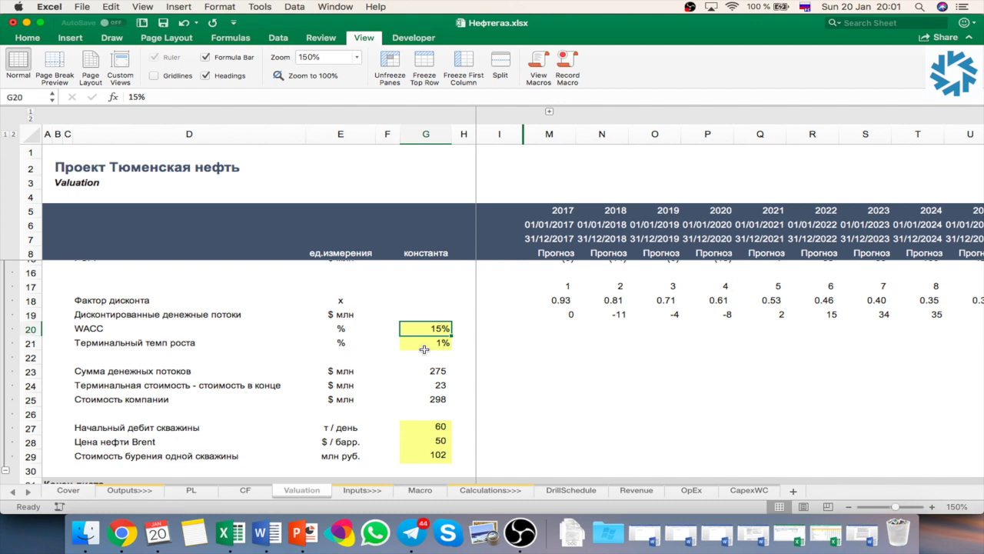
scroll(424, 350, down, 1)
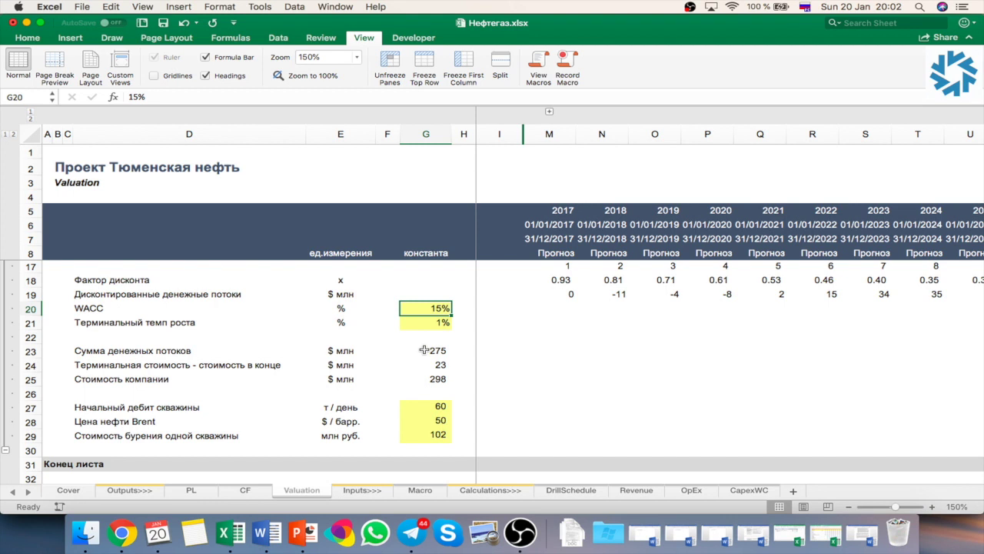
key(Down)
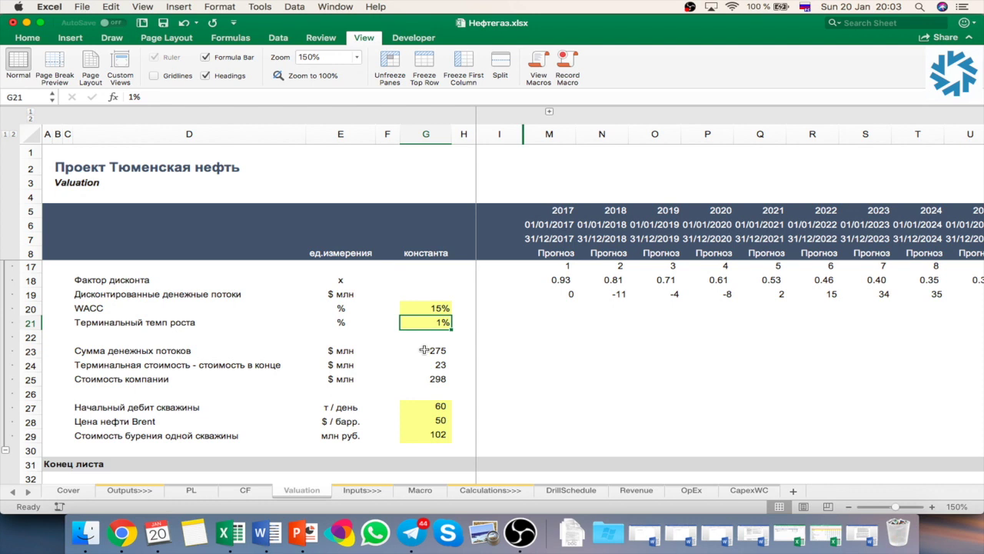
scroll(424, 350, up, 1)
scroll(427, 360, down, 1)
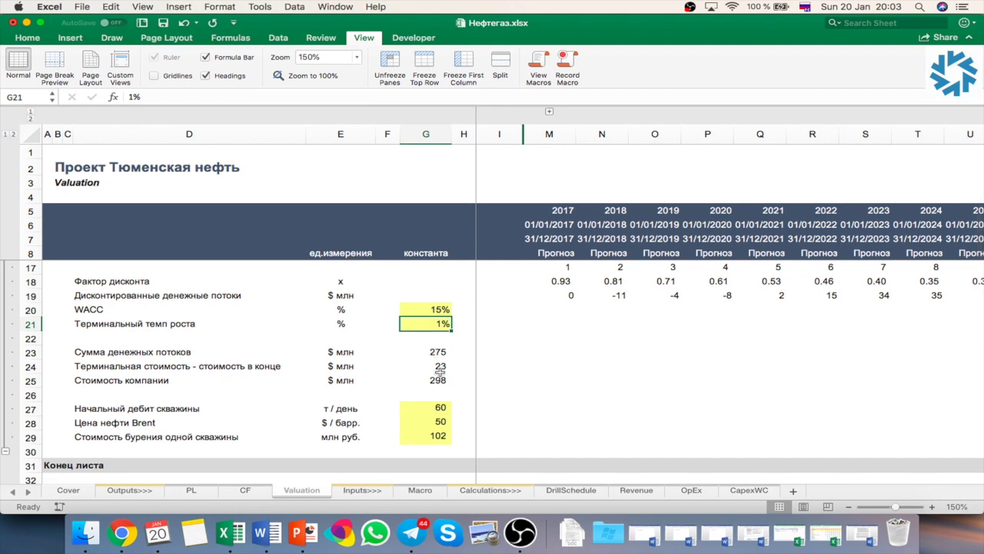
scroll(549, 346, up, 5)
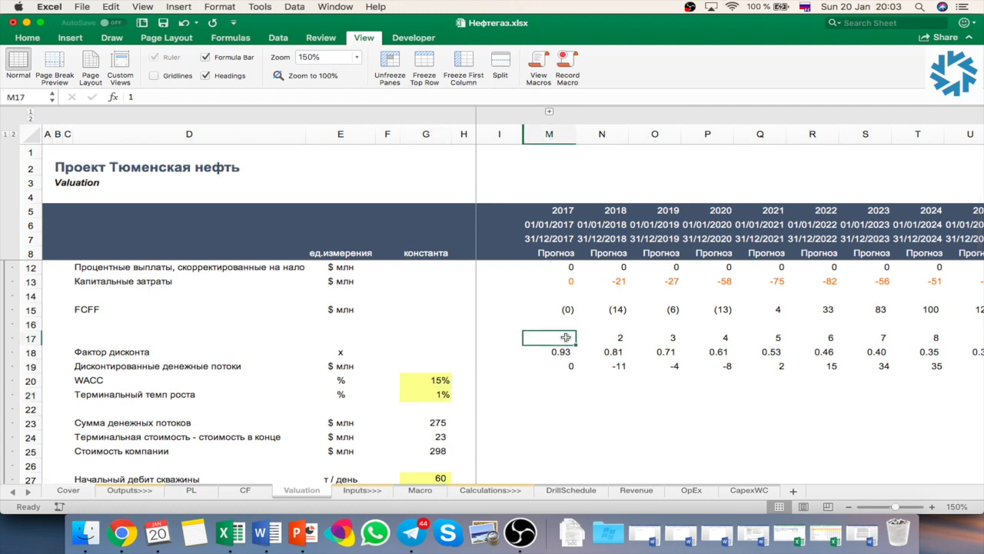
click(562, 351)
key(Right)
key(Right)
key(Right)
key(Right)
key(Right)
key(Right)
key(Right)
key(Right)
key(Right)
key(Right)
key(Right)
key(Right)
key(Right)
key(Right)
key(Right)
key(Right)
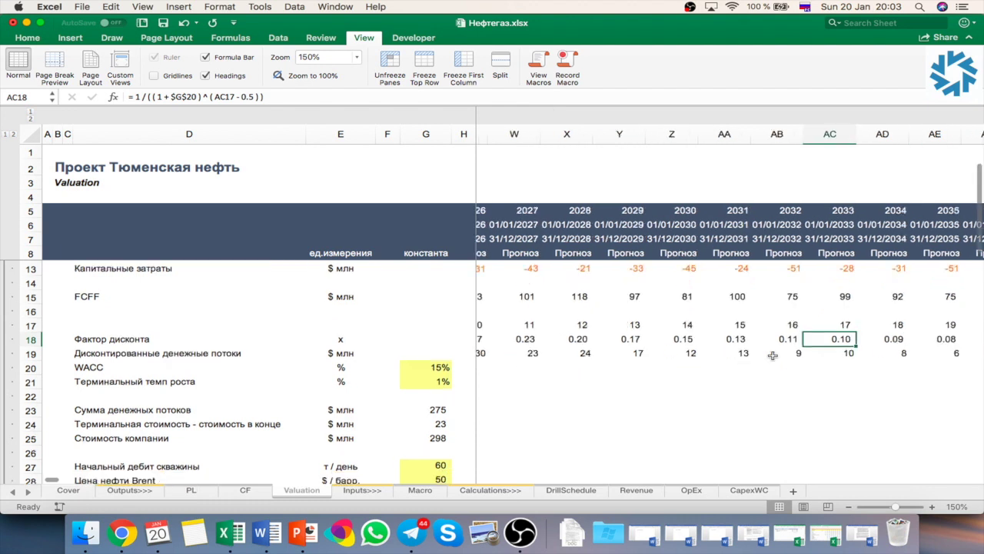
scroll(773, 353, down, 2)
scroll(772, 354, right, 5)
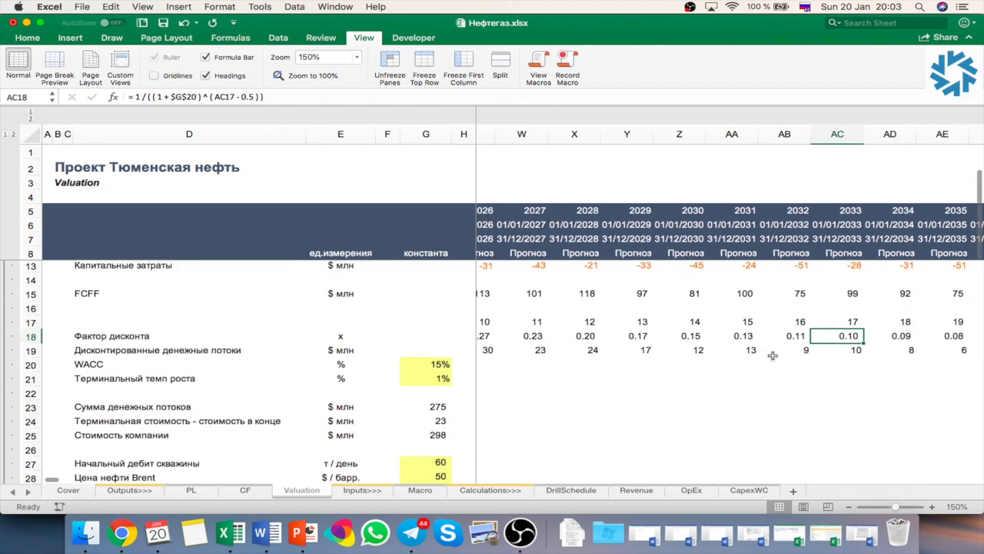
scroll(772, 355, up, 2)
scroll(772, 356, right, 1)
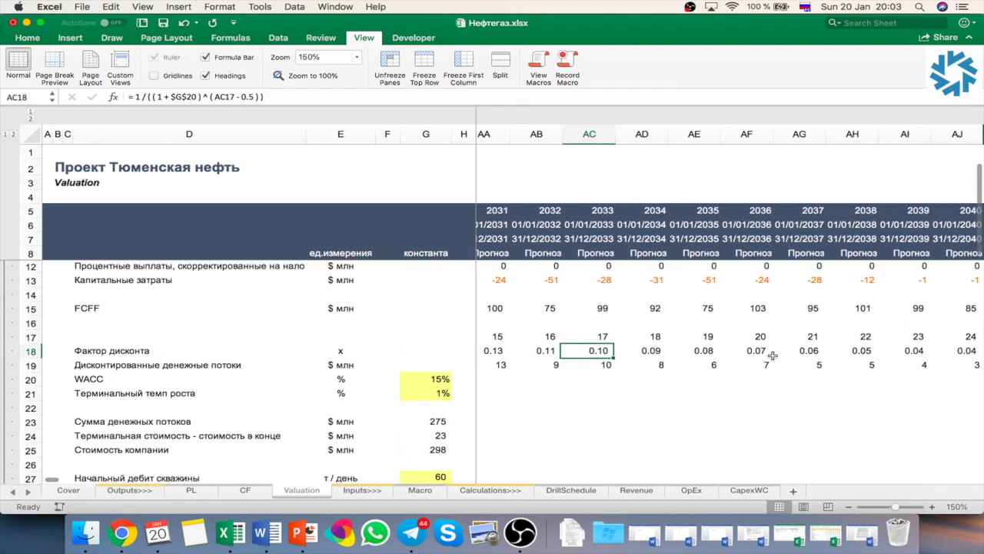
key(Right)
key(Right)
key(Right)
key(Right)
key(Right)
key(Right)
key(Right)
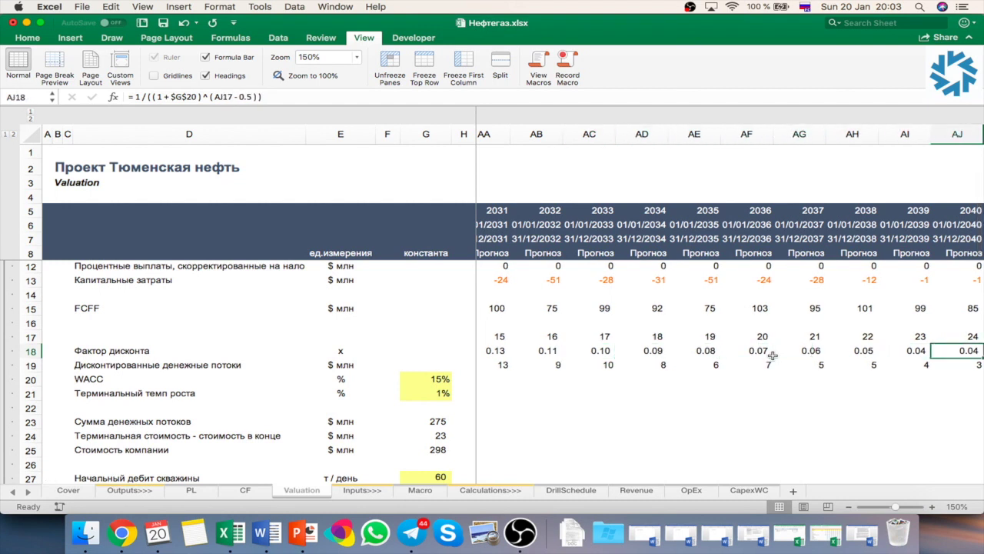
scroll(773, 356, left, 9)
scroll(773, 356, left, 2)
scroll(773, 355, left, 3)
scroll(772, 355, up, 2)
scroll(773, 356, down, 7)
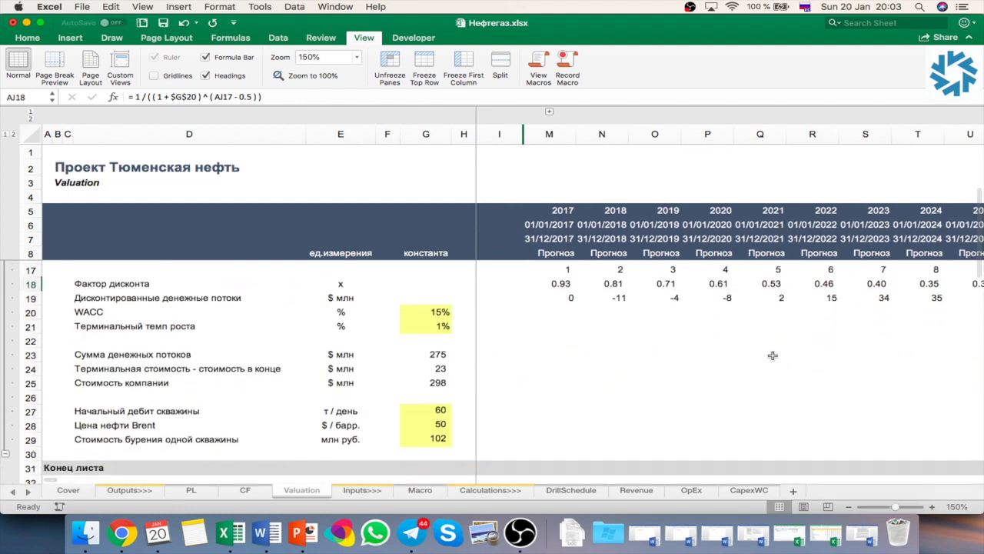
click(773, 355)
key(Left)
key(Up)
key(Left)
key(Left)
key(Left)
key(Up)
key(Left)
key(Left)
key(Up)
key(Left)
key(Down)
key(Down)
key(Down)
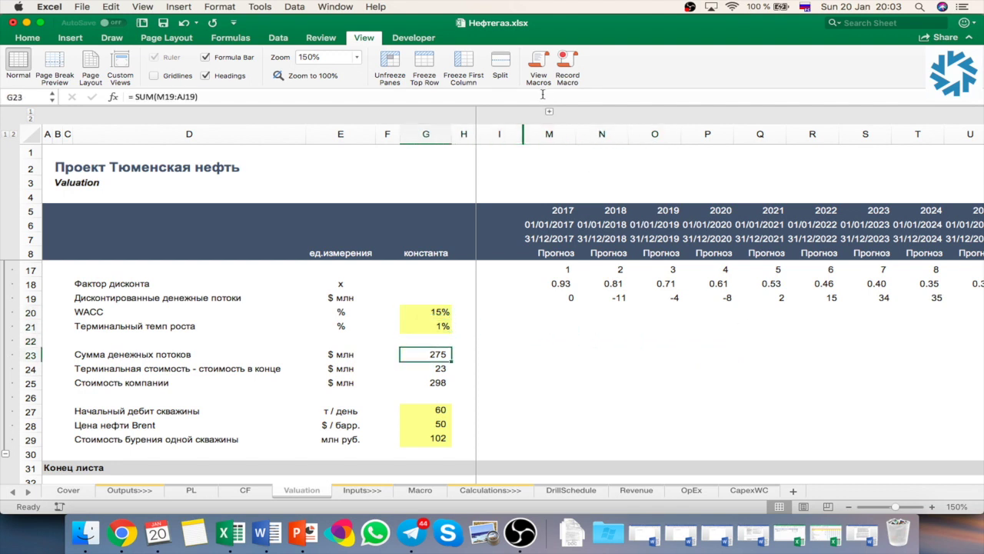
key(F2)
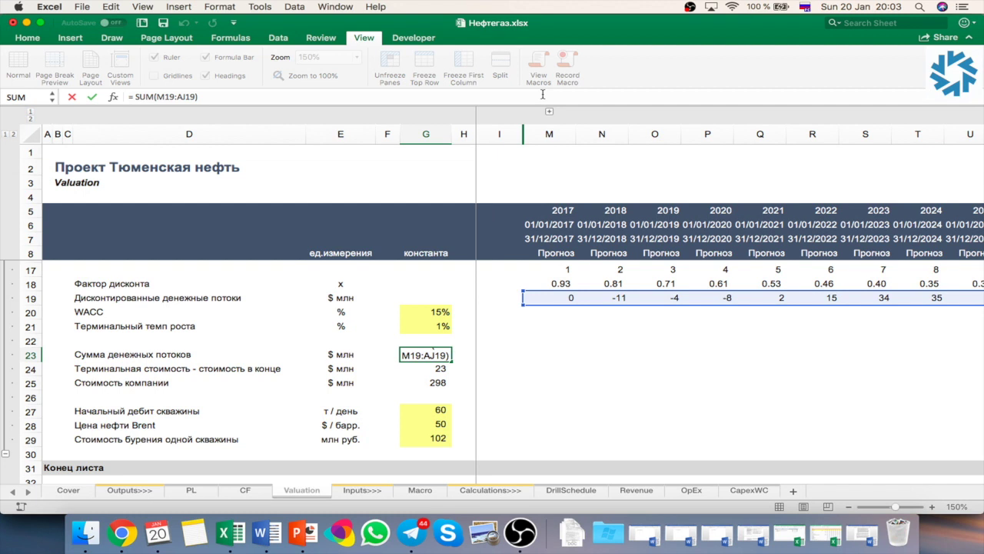
key(Return)
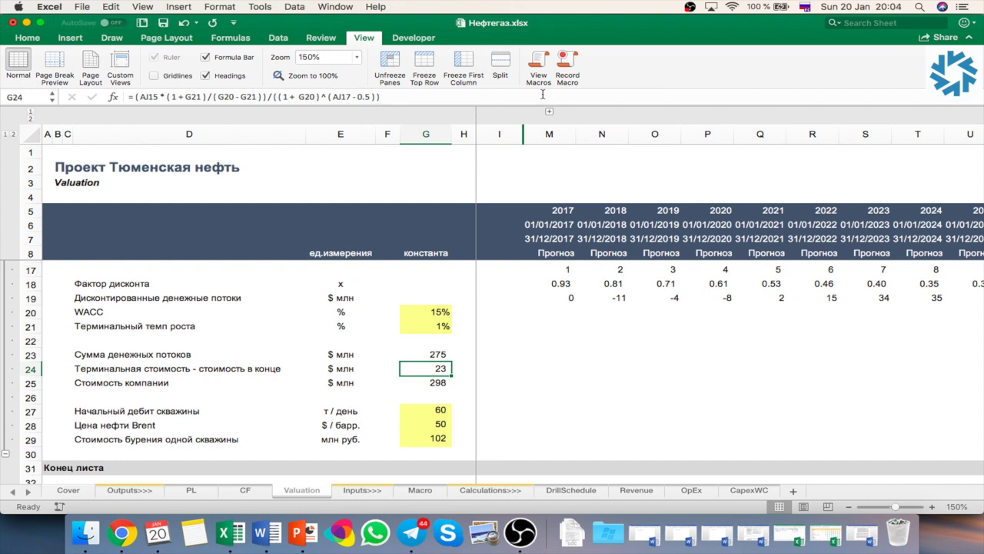
key(Down)
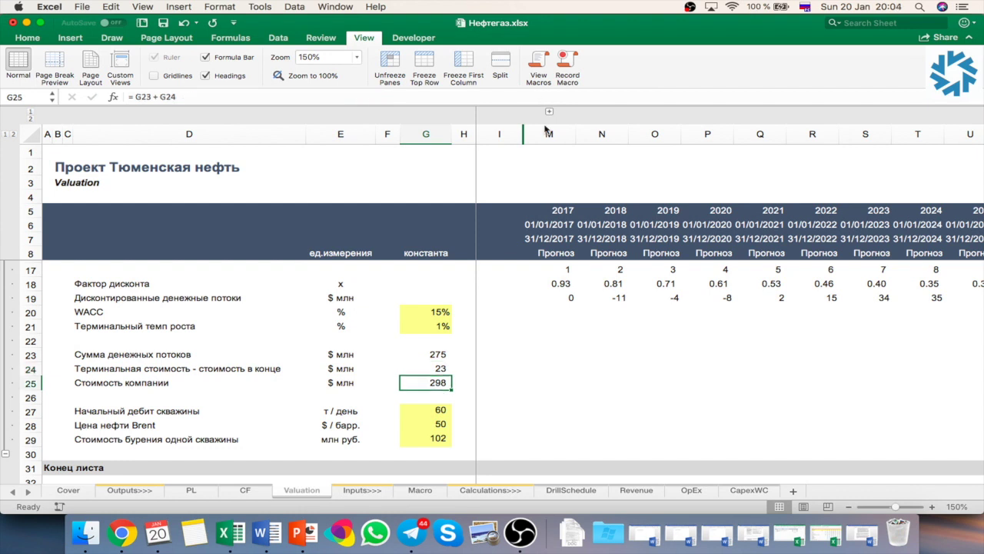
click(442, 355)
click(441, 369)
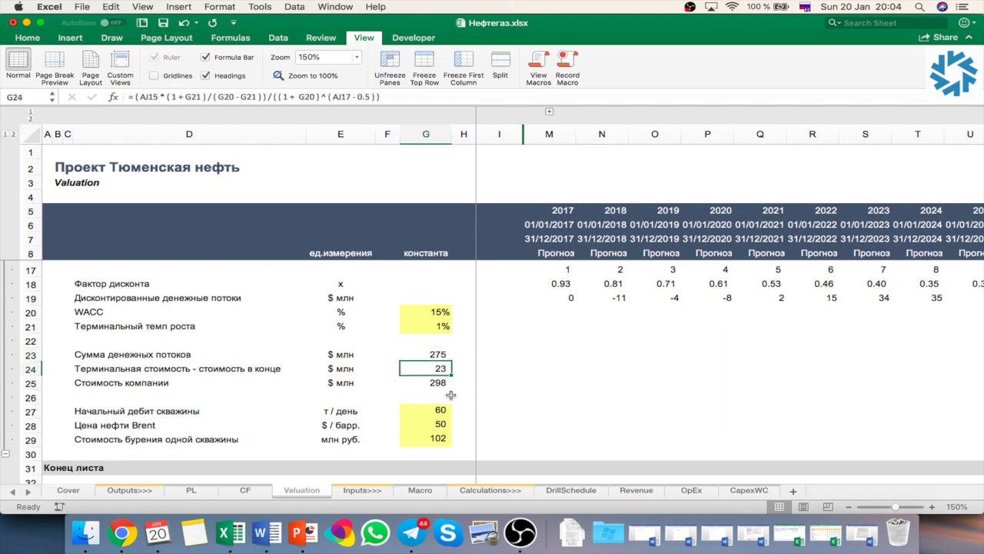
click(439, 384)
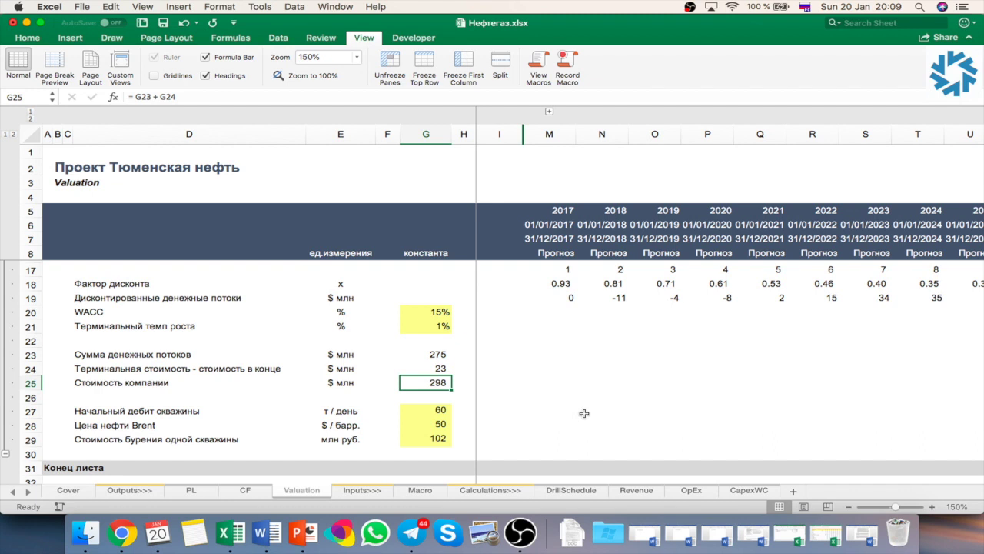
- Bring the PowerPoint presentation to the front, on slide 5 'Пример финансовой модели'
click(305, 543)
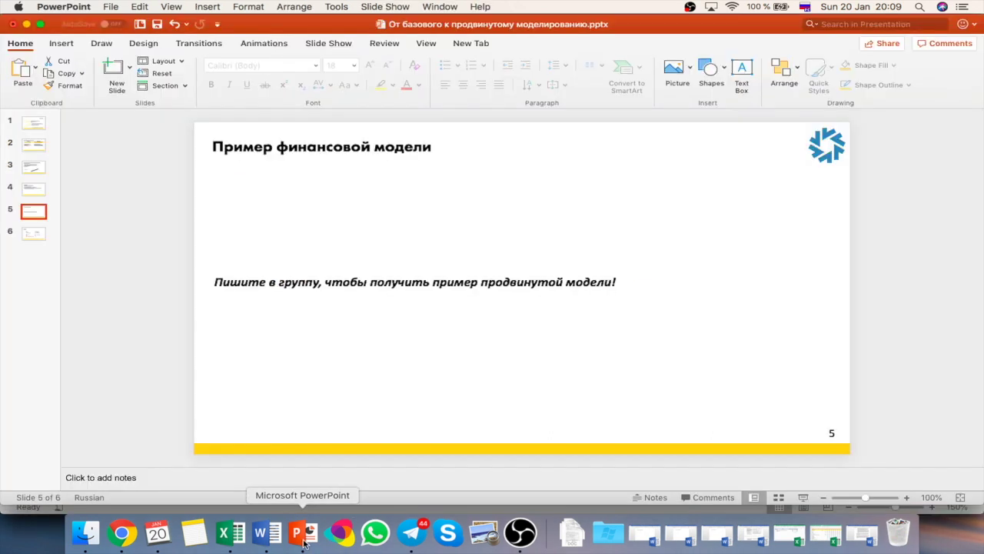
- Go to slide 6, 'Контакты', with the website, e-mail and social links
click(32, 235)
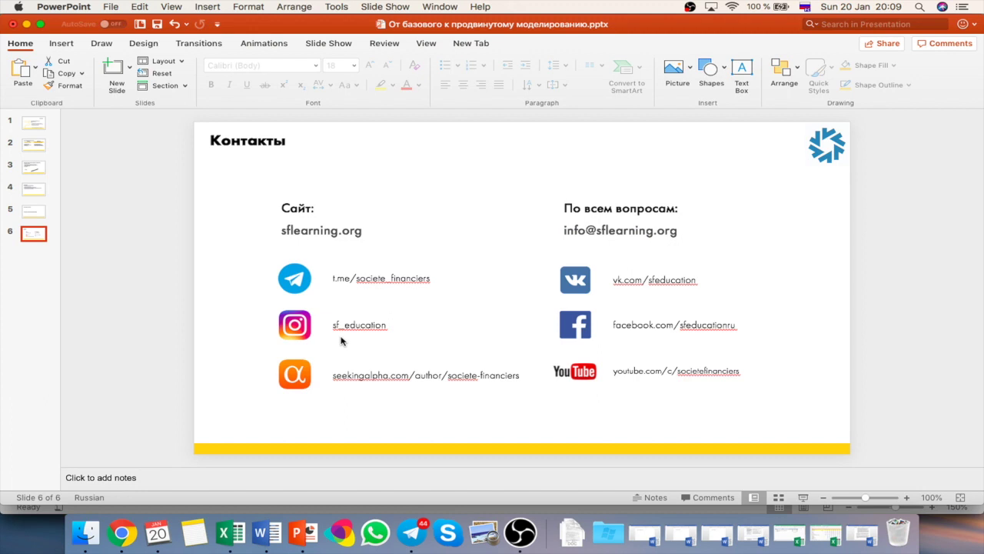